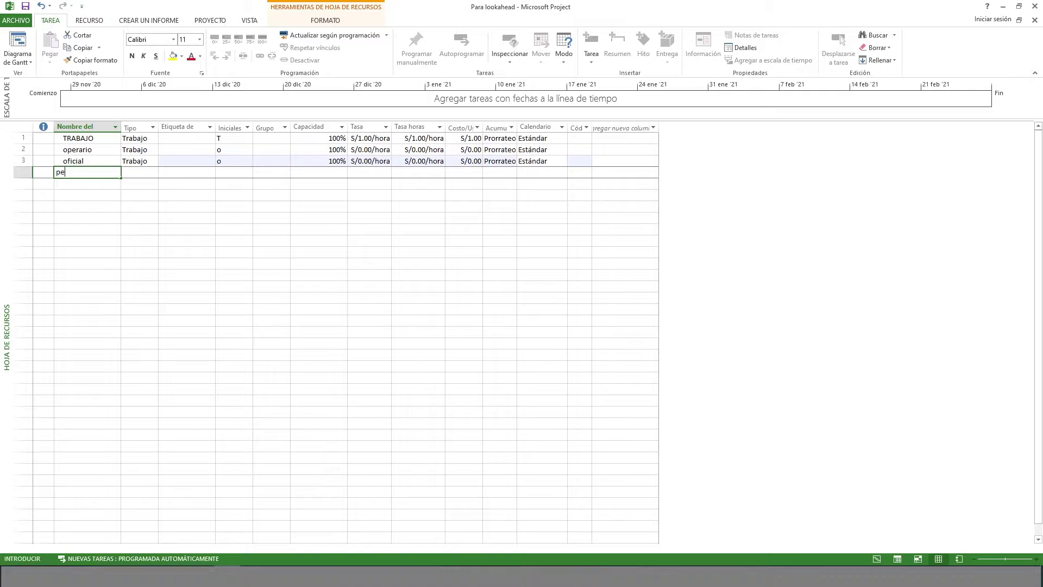
Add the resource peon in the fourth row of the resource sheet
key("Tab")
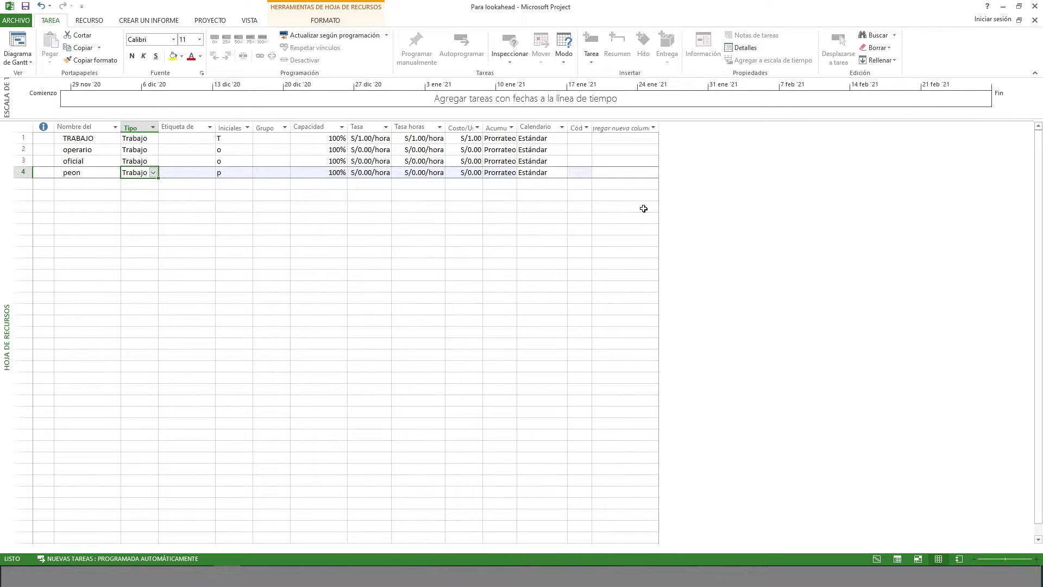
Switch to the Excel workbook with the histograms for equipment, labour and indirect personnel
left_click(1003, 7)
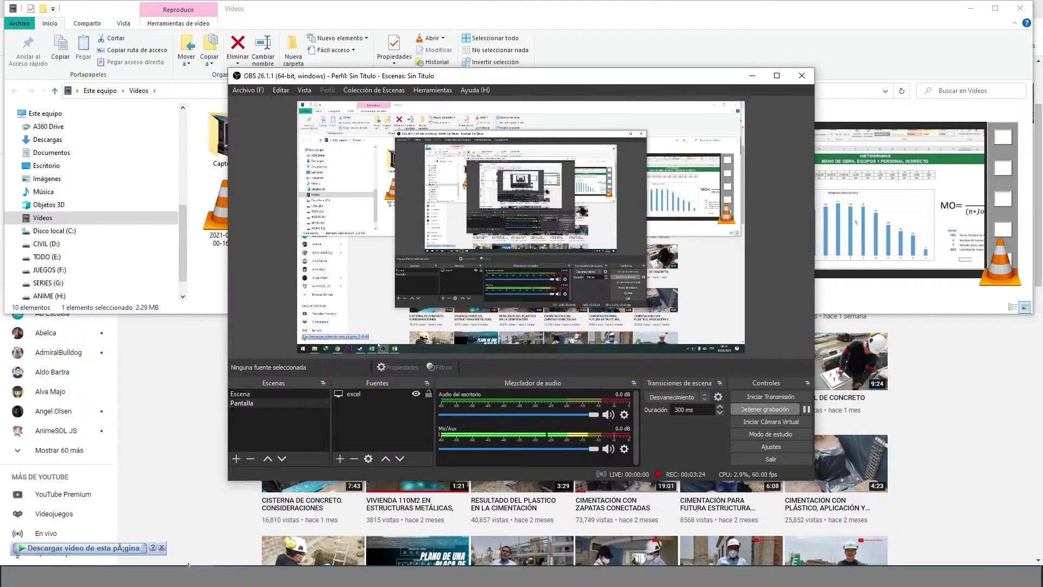
left_click(174, 576)
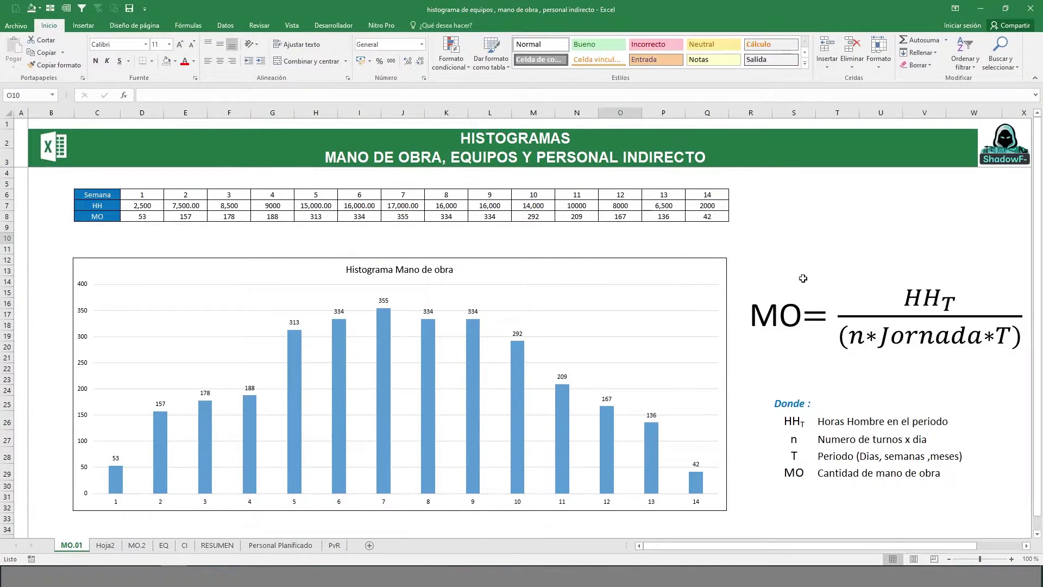
left_click(797, 244)
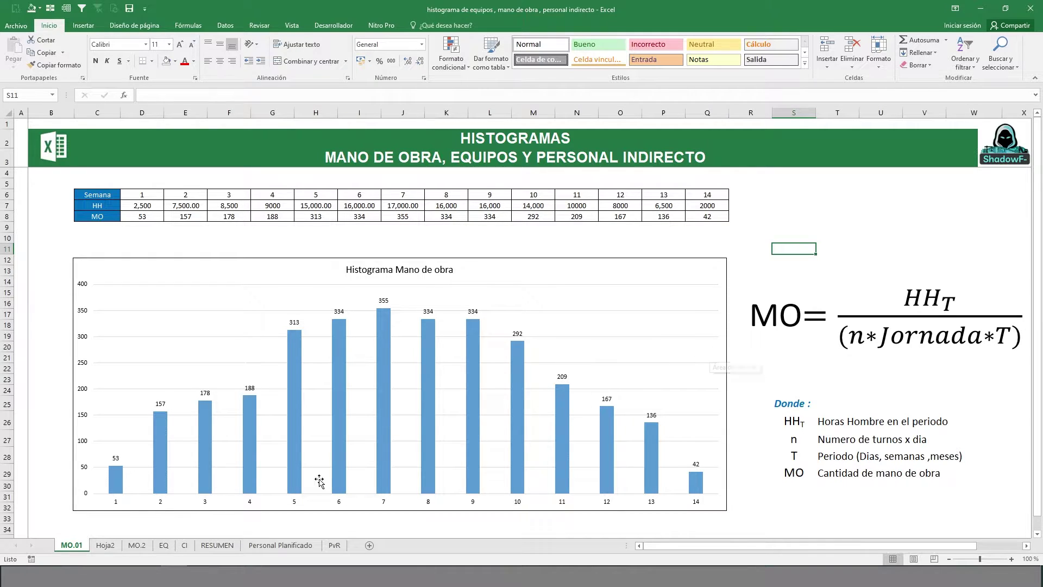
Delete the worksheet Hoja2 from the histogram workbook
left_click(105, 545)
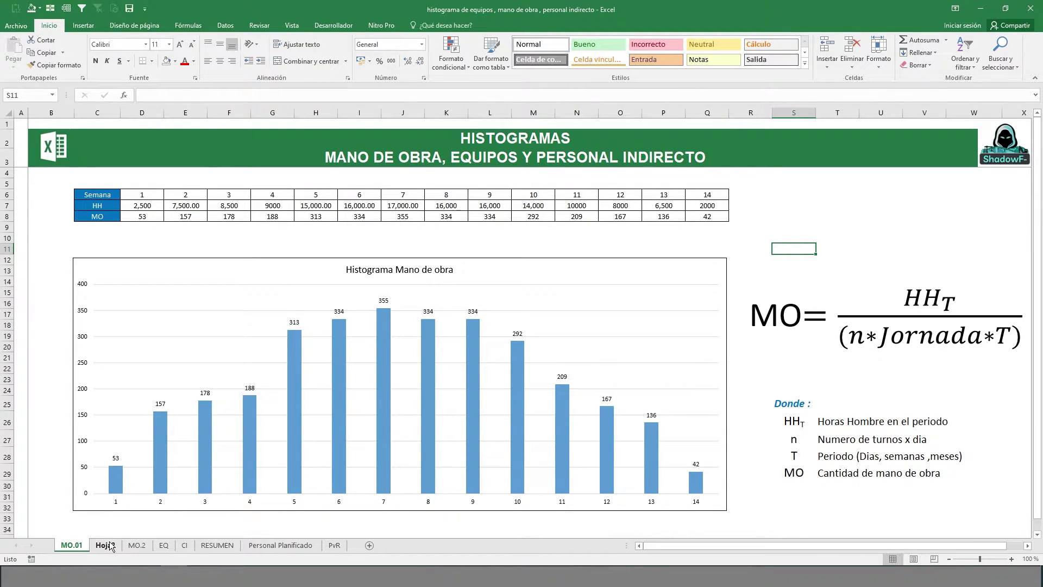
left_click(137, 544)
right_click(105, 545)
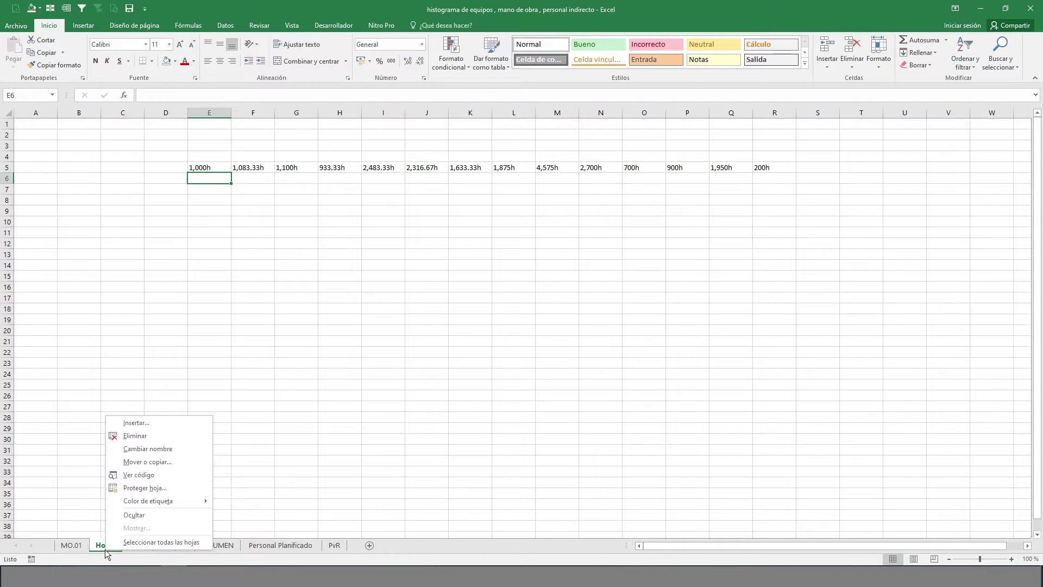
left_click(148, 437)
left_click(496, 319)
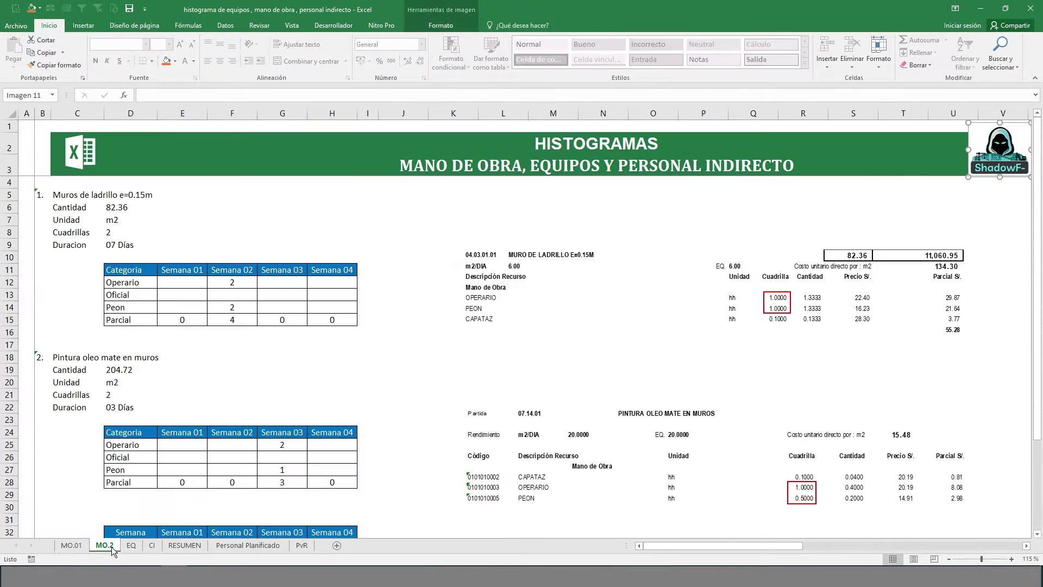
On sheet MO.2, examine the brick wall item's data and the rounding formula behind its duration in D9
left_click(453, 342)
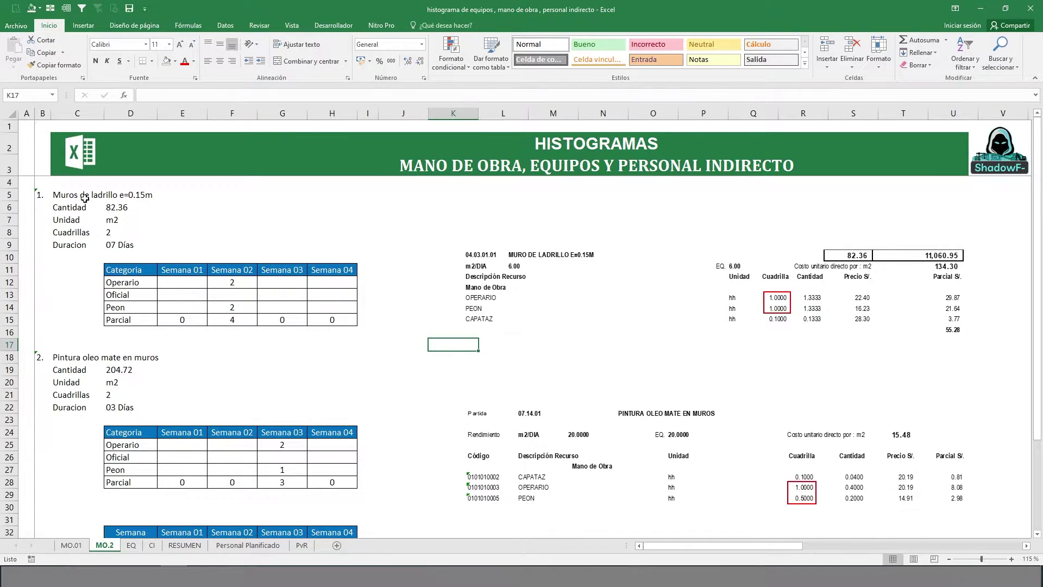
left_click_drag(84, 198, 202, 243)
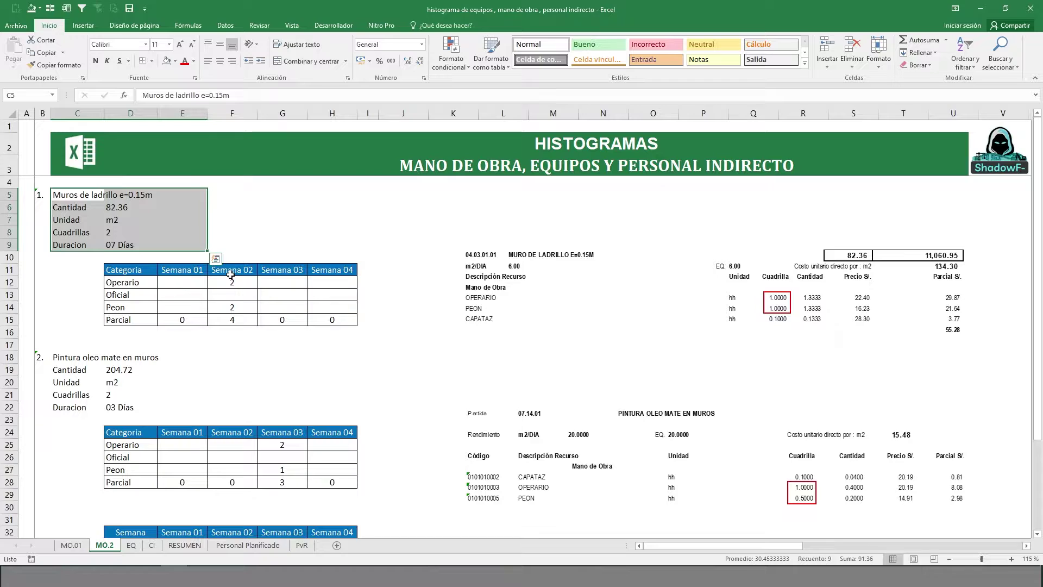
left_click(288, 253)
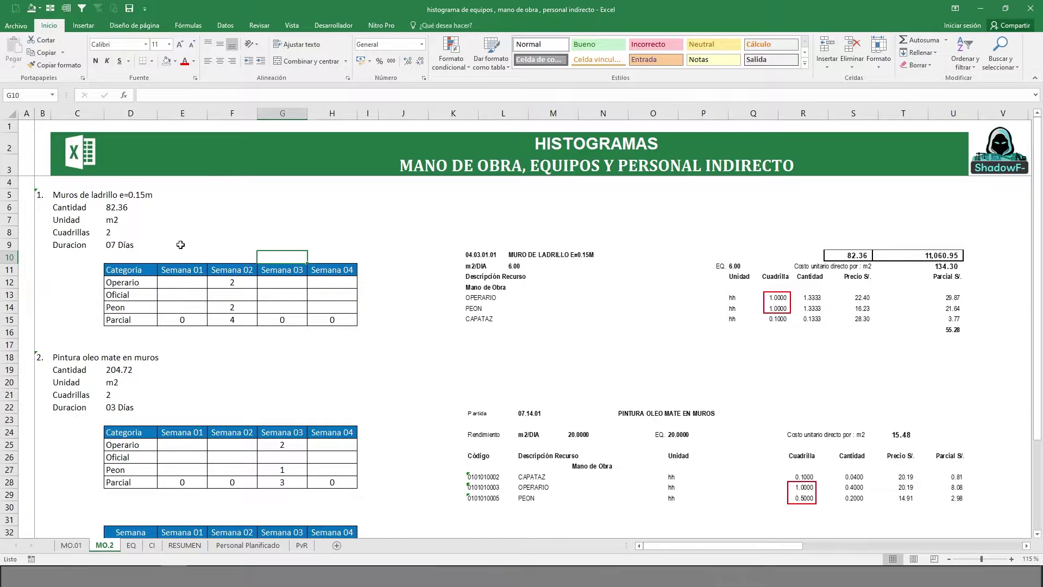
left_click_drag(40, 195, 153, 244)
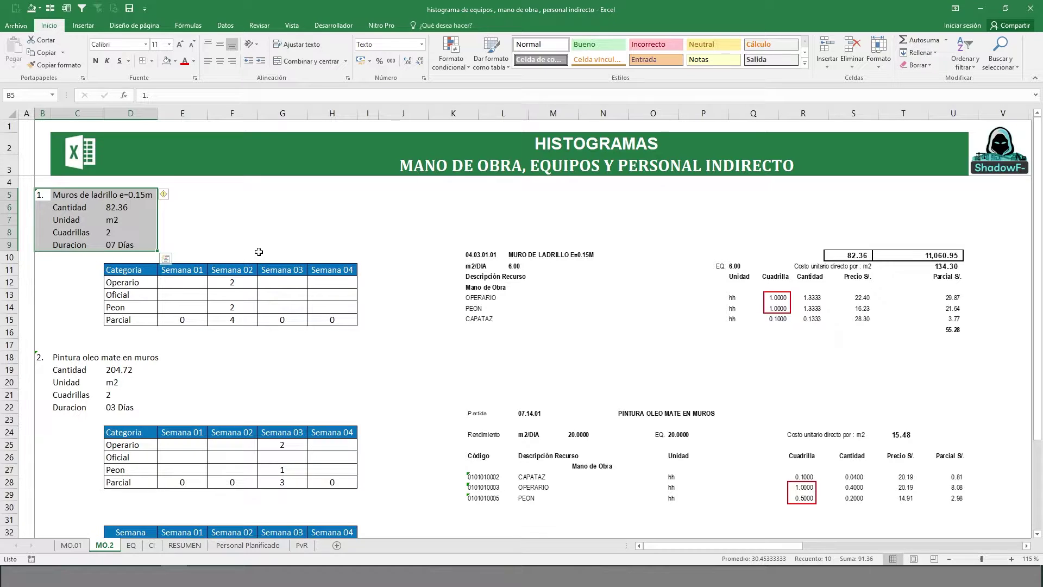
left_click(109, 244)
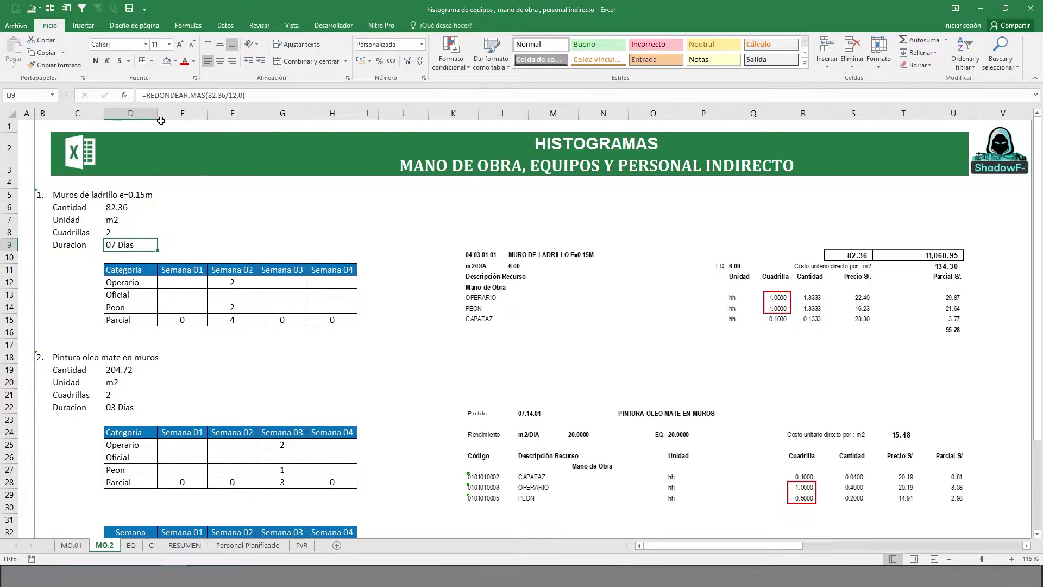
left_click(221, 95)
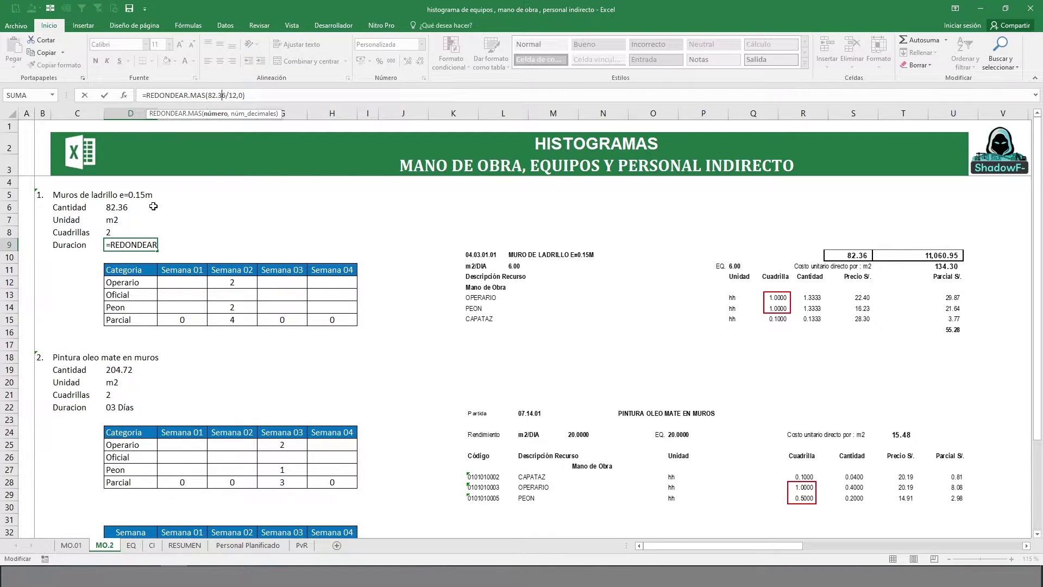
key("ctrl+Return")
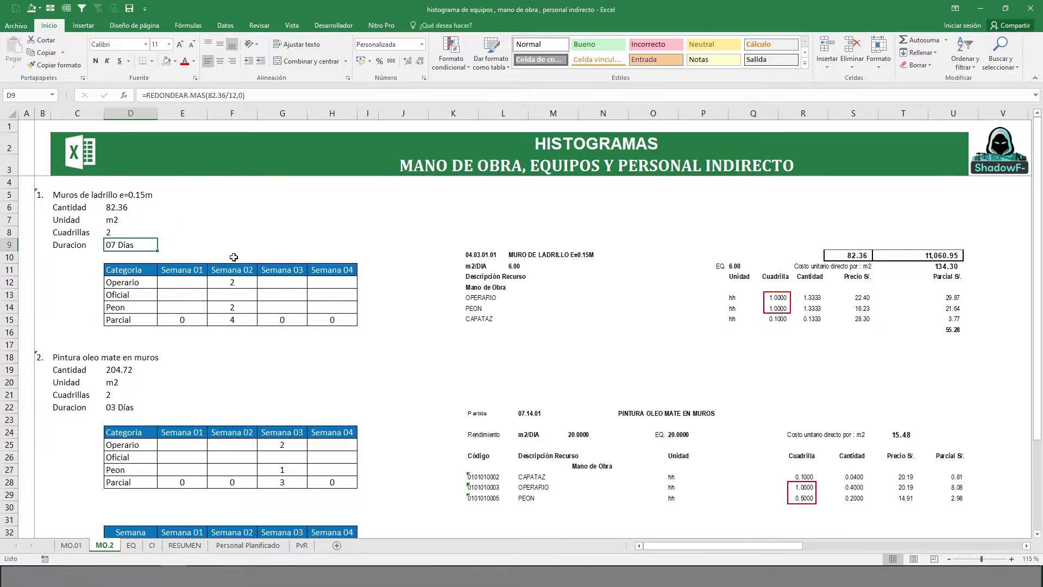
Examine the painting item's table and the weekly summary's SUMAR.SI.CONJUNTO formula for Semana 01 in E33
scroll(261, 307, "down", 1)
scroll(258, 307, "up", 1)
scroll(258, 312, "down", 1)
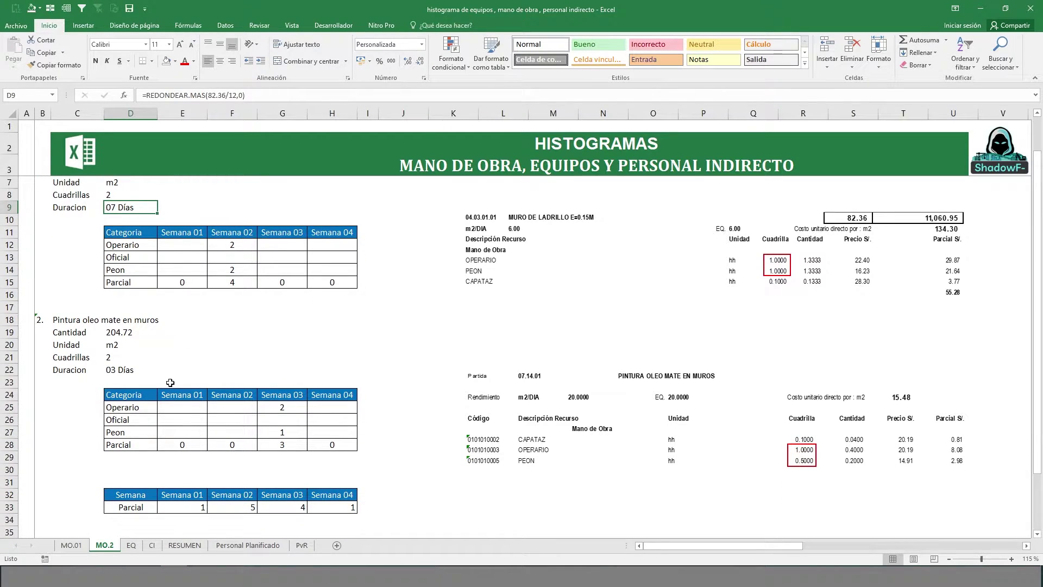
scroll(230, 382, "down", 1)
scroll(209, 431, "up", 2)
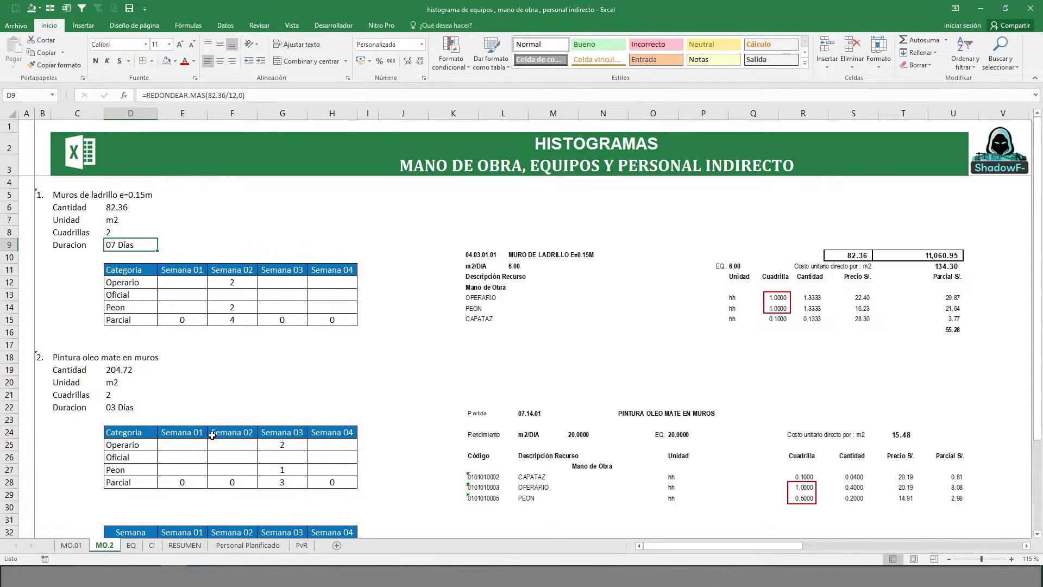
scroll(217, 440, "down", 2)
left_click(196, 471)
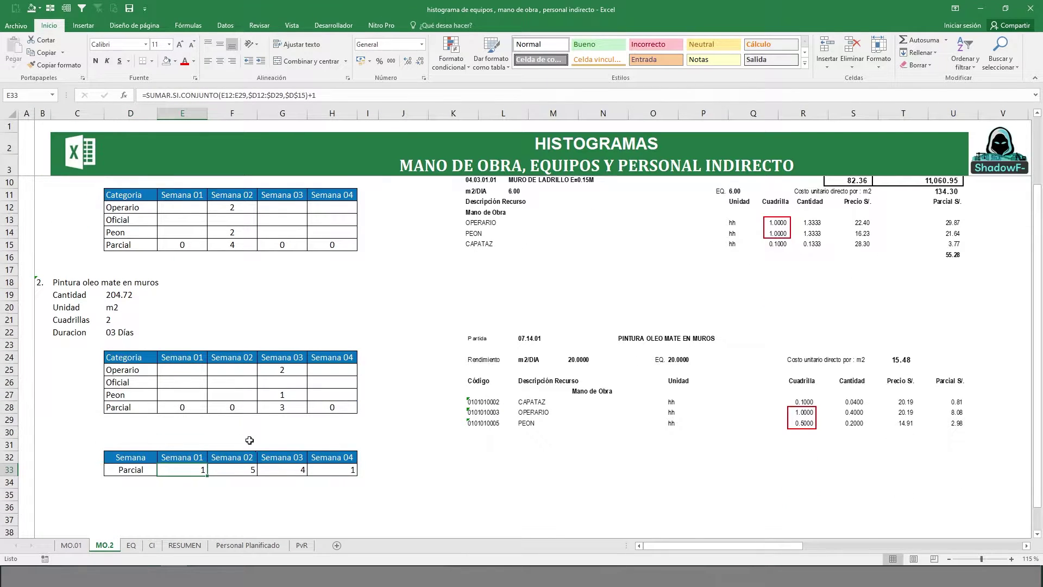
scroll(249, 441, "up", 1)
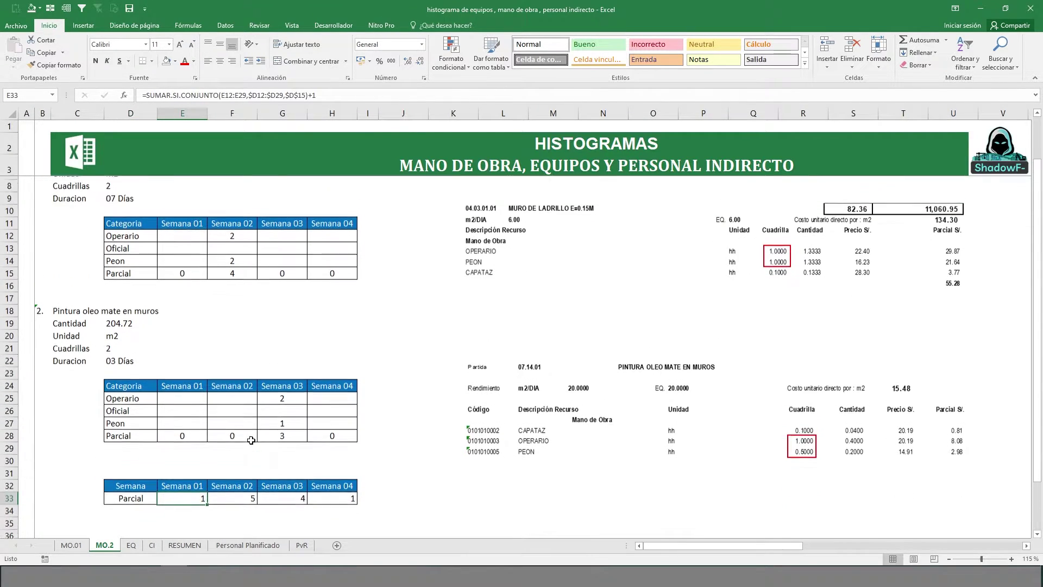
left_click(315, 99)
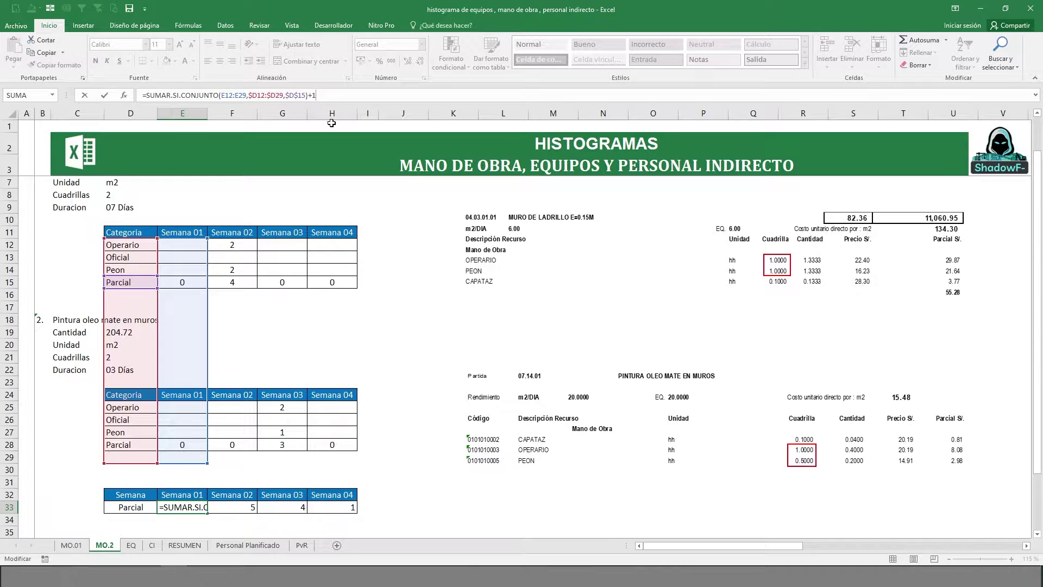
key("ctrl+Return")
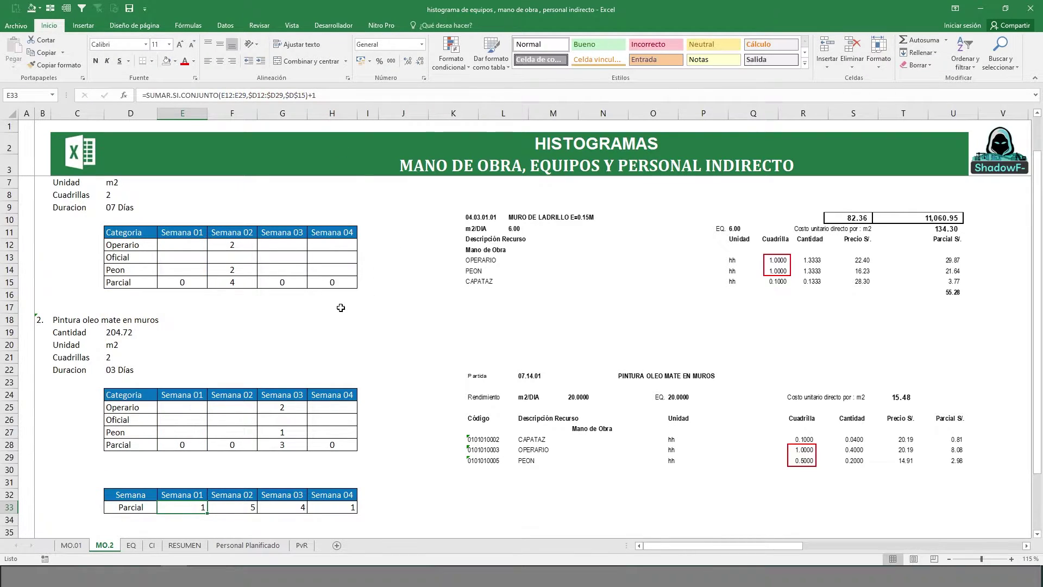
On sheet MO.01, examine the weekly HH and MO table, the labour formula in D8 and the histogram
left_click(75, 544)
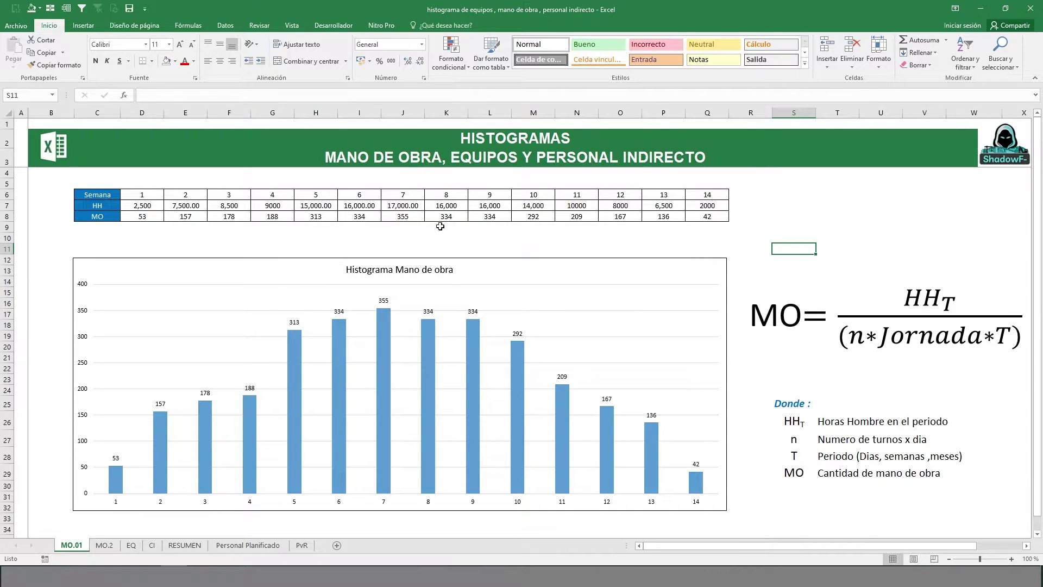
left_click(134, 217)
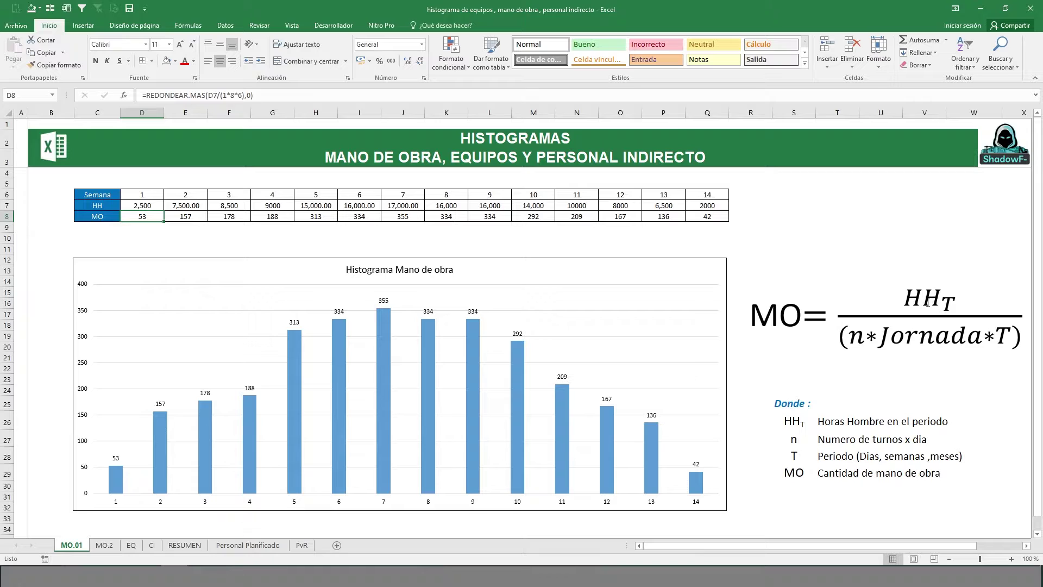
left_click_drag(147, 196, 137, 214)
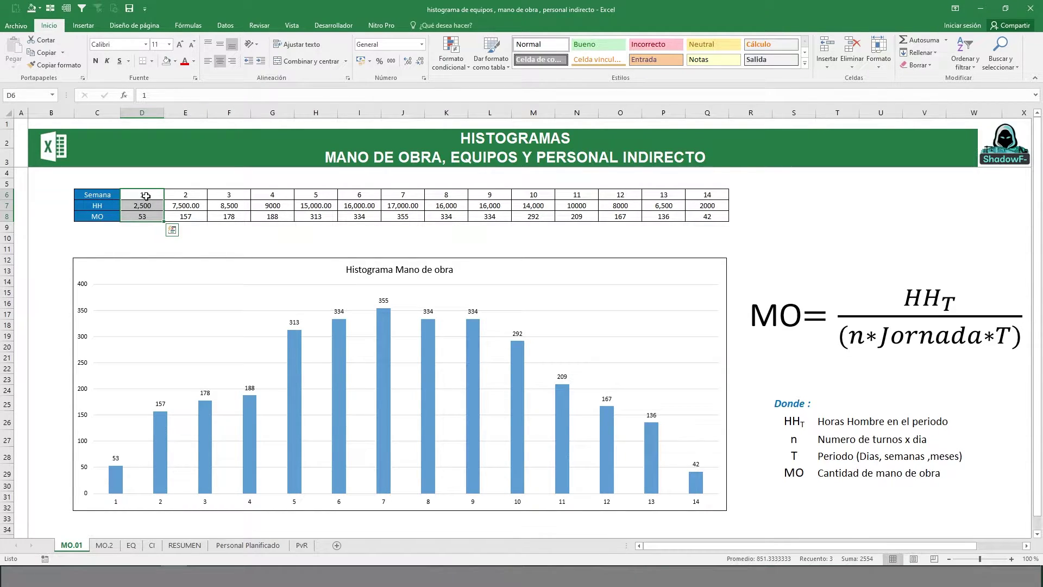
left_click(146, 197)
left_click(142, 216)
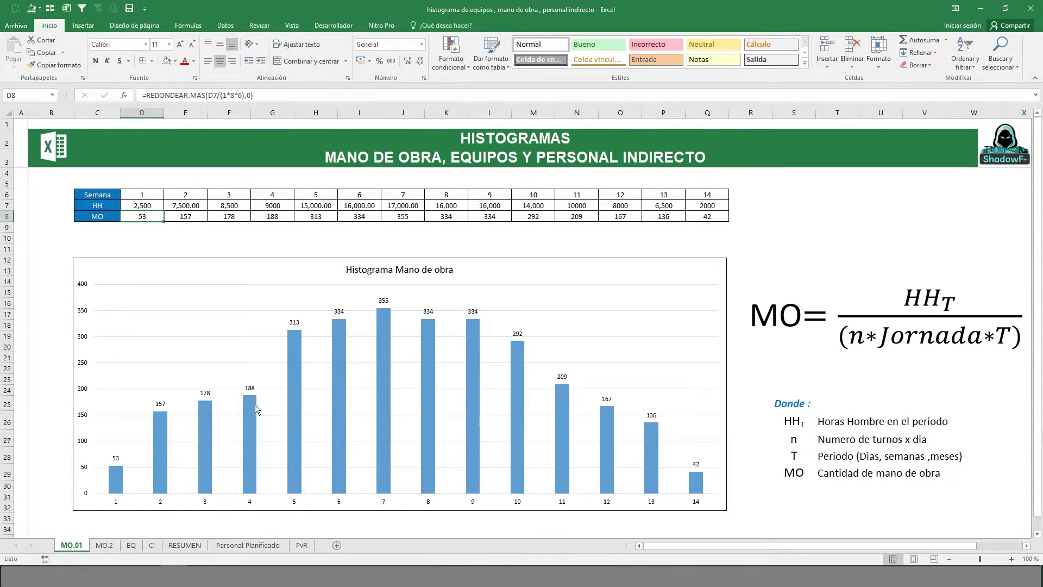
mouse_move(383, 308)
Back on sheet MO.2, review the brick wall's worker categories by week and the ranges used by the Semana 01 total formula
left_click(103, 546)
left_click(384, 329)
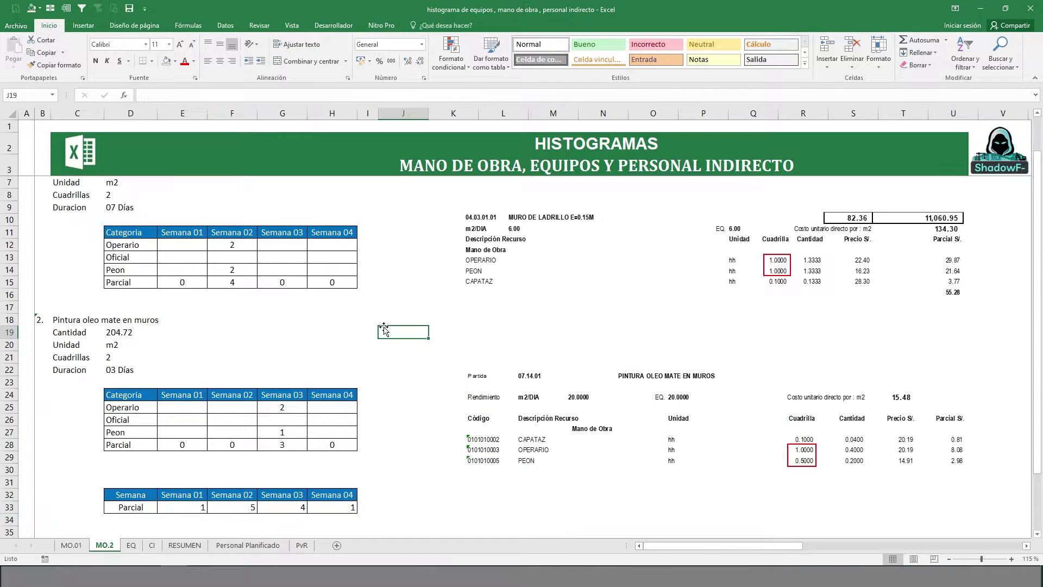
scroll(342, 311, "up", 1)
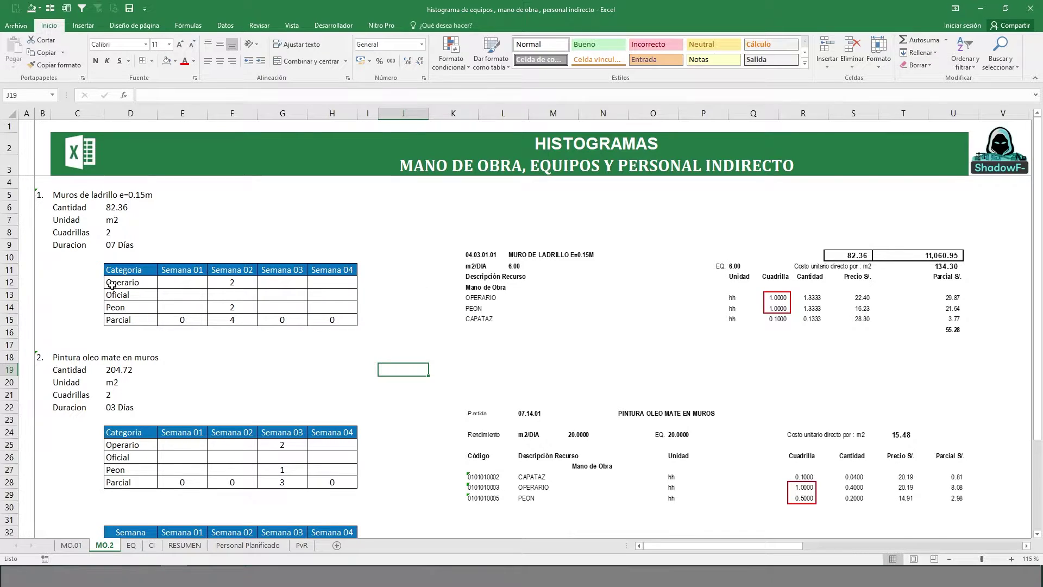
left_click_drag(112, 285, 338, 305)
scroll(256, 337, "down", 3)
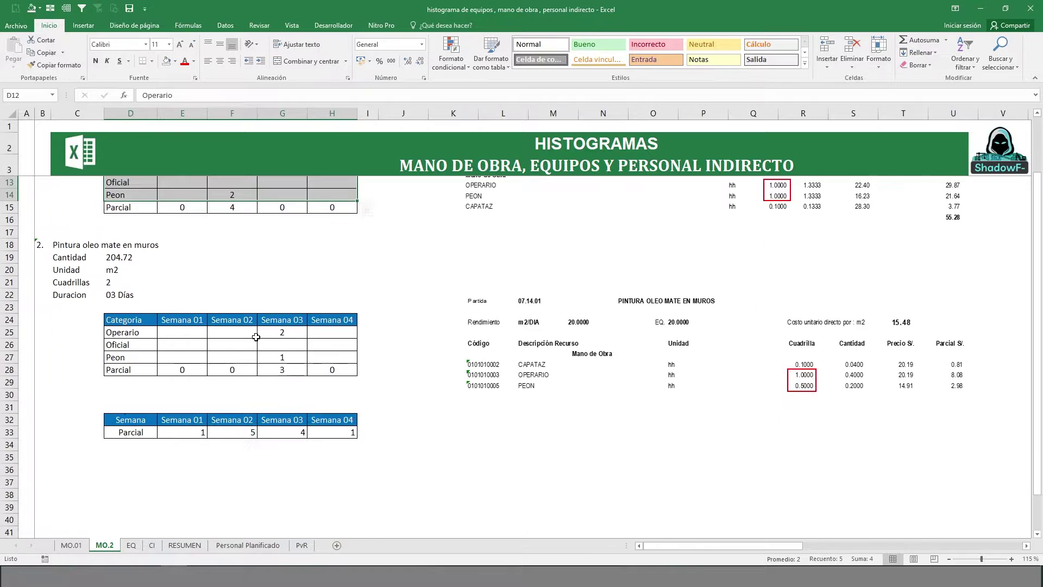
left_click(174, 429)
scroll(345, 389, "up", 3)
left_click(243, 97)
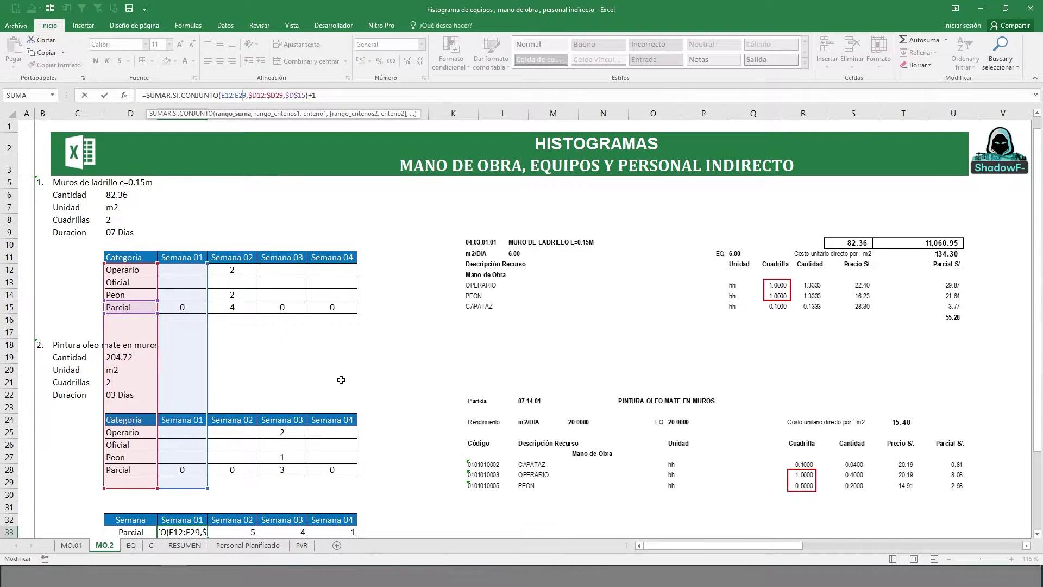
key("Escape")
scroll(345, 396, "down", 1)
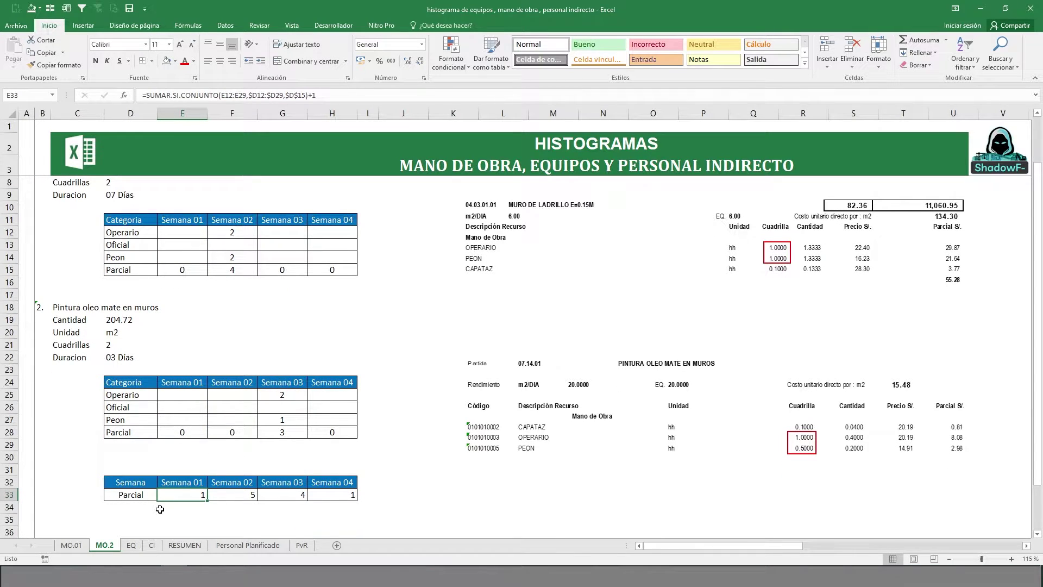
scroll(335, 445, "up", 2)
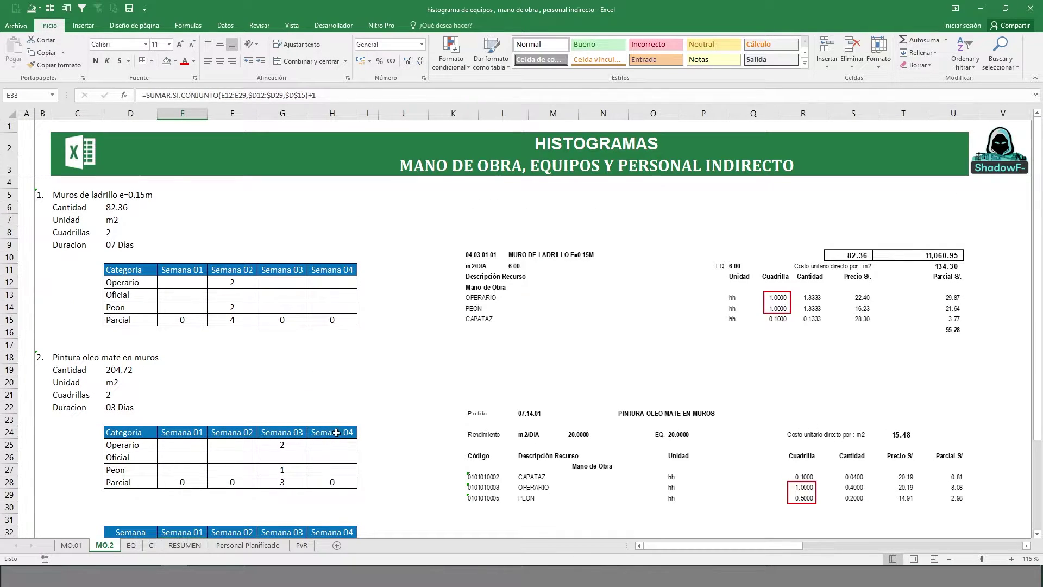
On sheet EQ, examine the CRONOGRAMA DE FASES and the month spans of Sostenimiento de Portales and Excavacion Tunel
left_click(132, 545)
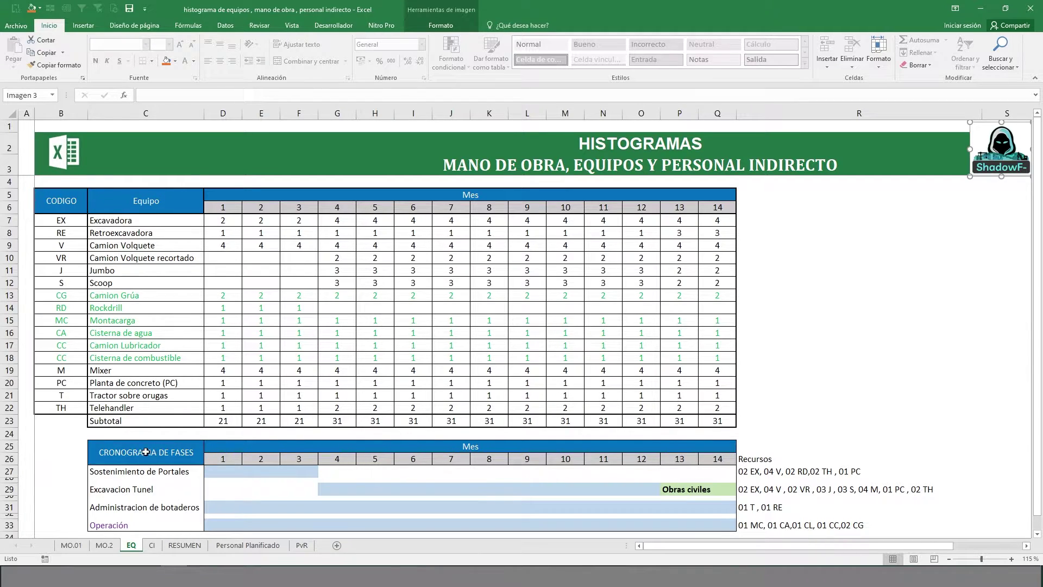
left_click_drag(146, 452, 594, 517)
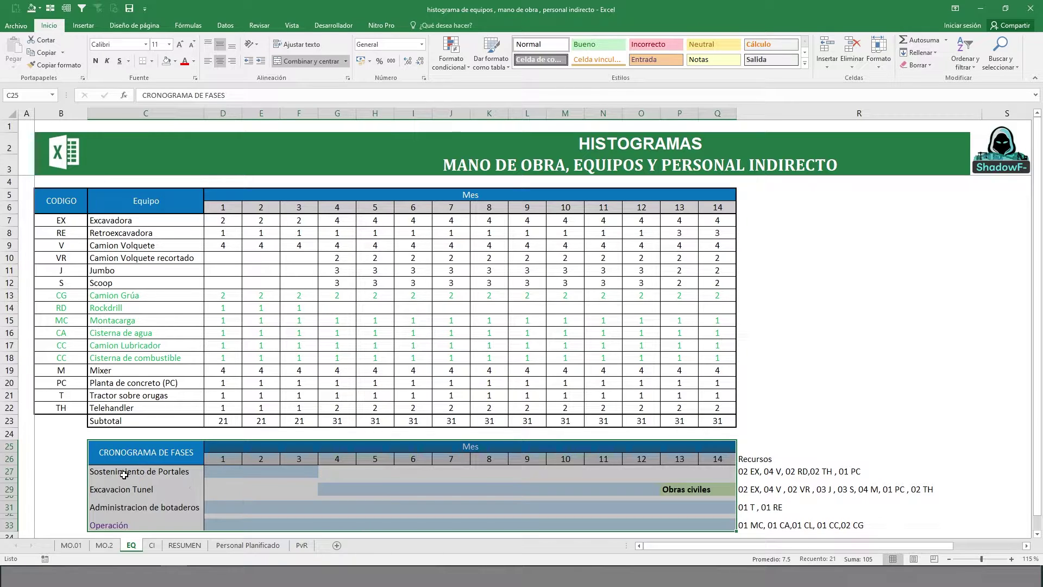
left_click_drag(187, 475, 318, 481)
left_click_drag(314, 465, 315, 466)
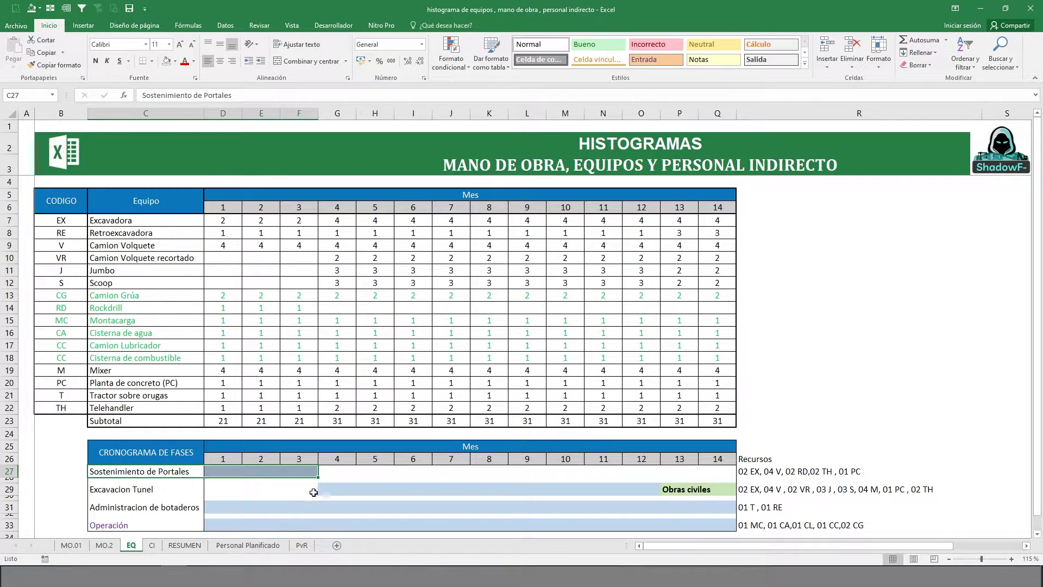
left_click_drag(325, 491, 686, 492)
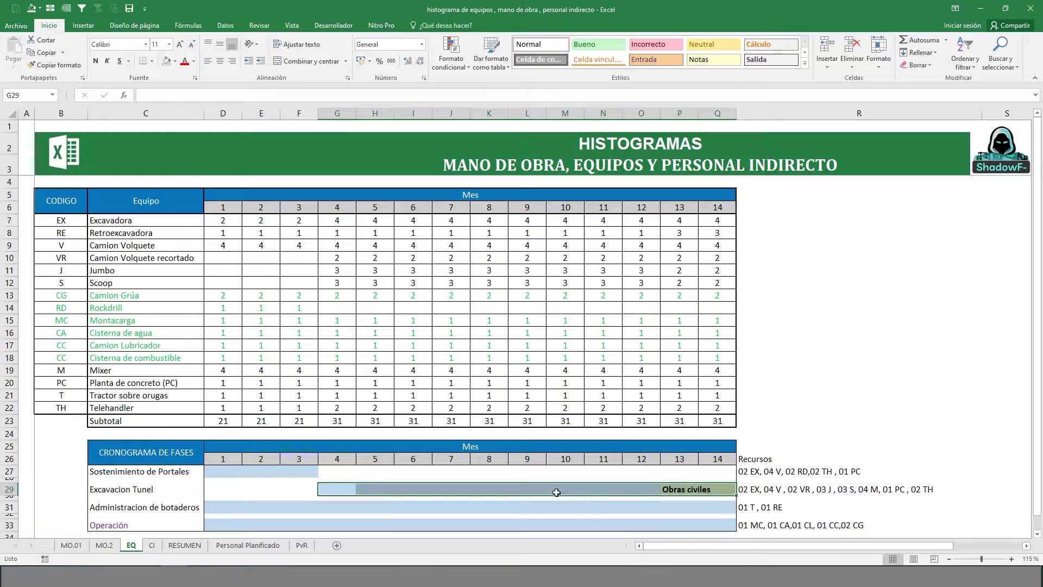
left_click(274, 479)
left_click_drag(225, 470, 703, 489)
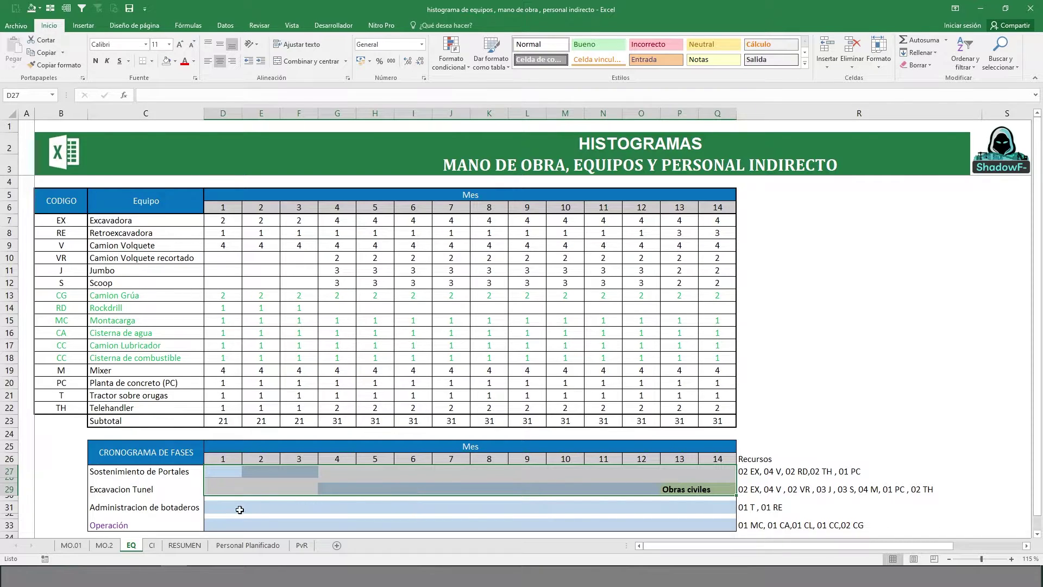
Examine the month spans of Administracion de botaderos and Operación, and the equipment list from Excavadora to Telehandler
left_click_drag(214, 508, 716, 513)
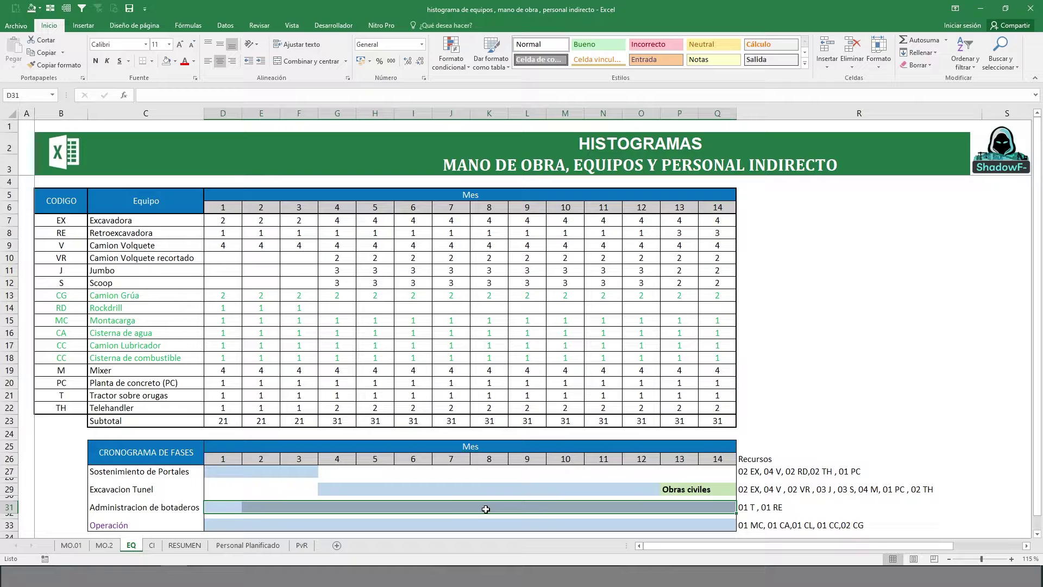
left_click_drag(223, 523, 722, 525)
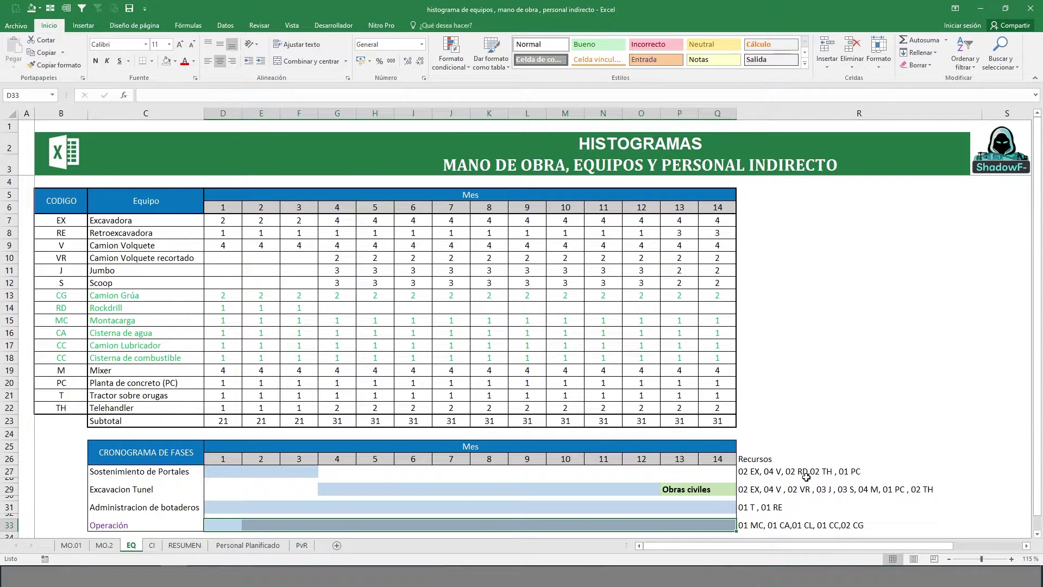
left_click_drag(100, 221, 133, 408)
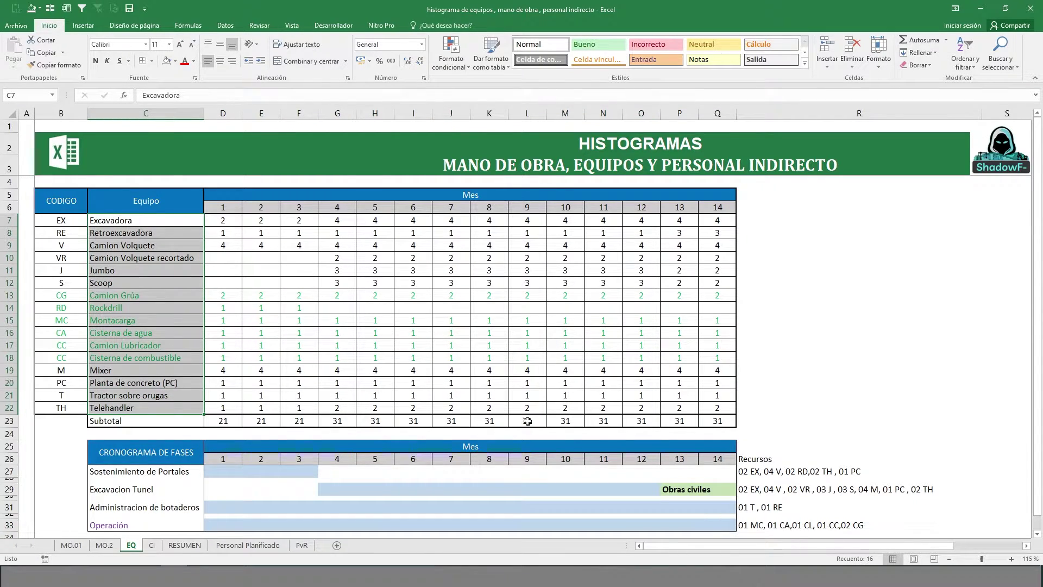
Append ", 02 M" to the Sostenimiento de Portales resources in R27
left_click(750, 470)
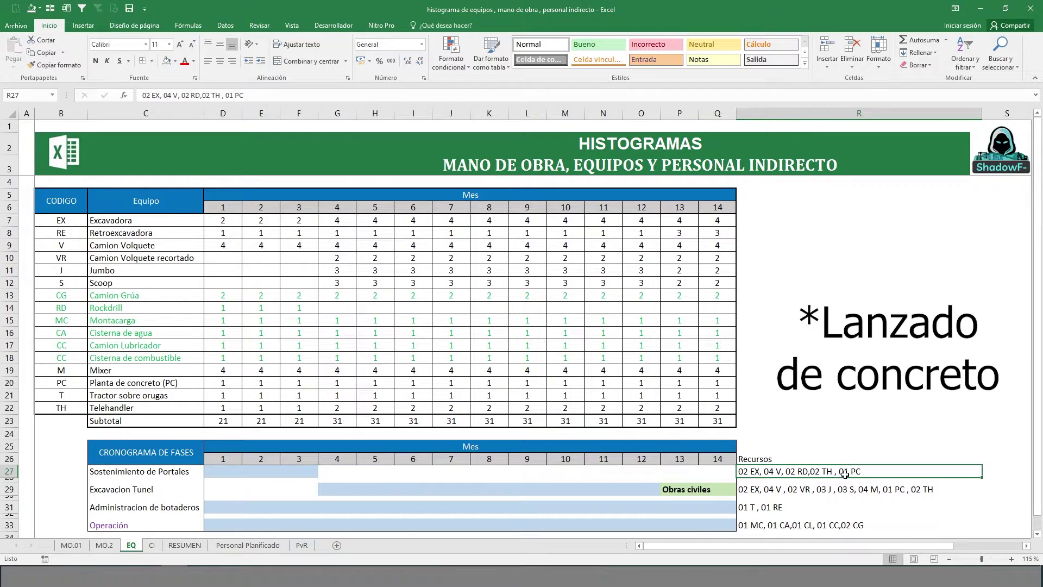
left_click(279, 100)
type("02 m")
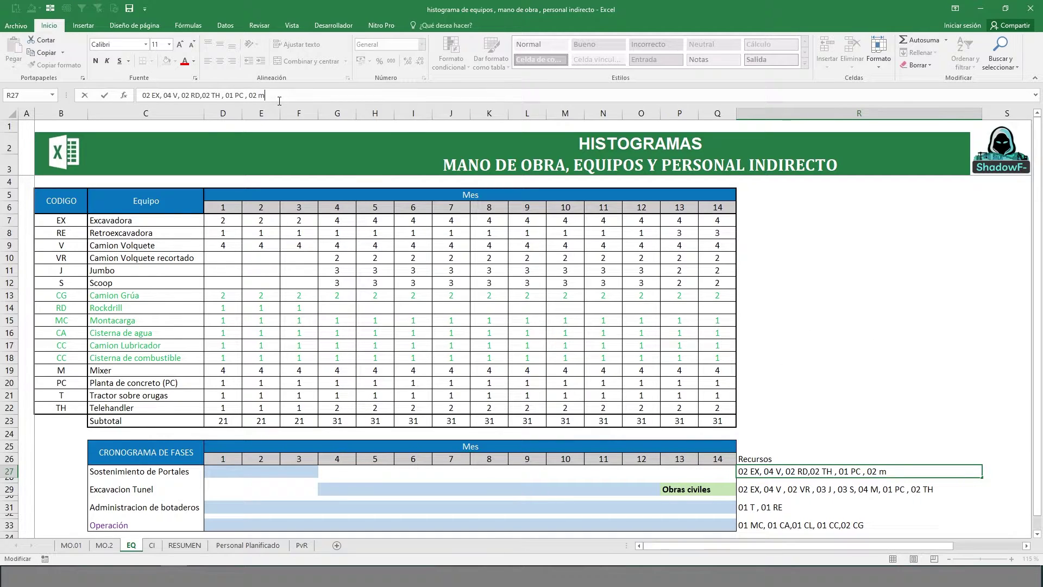
key("BackSpace")
type("M")
key("Return")
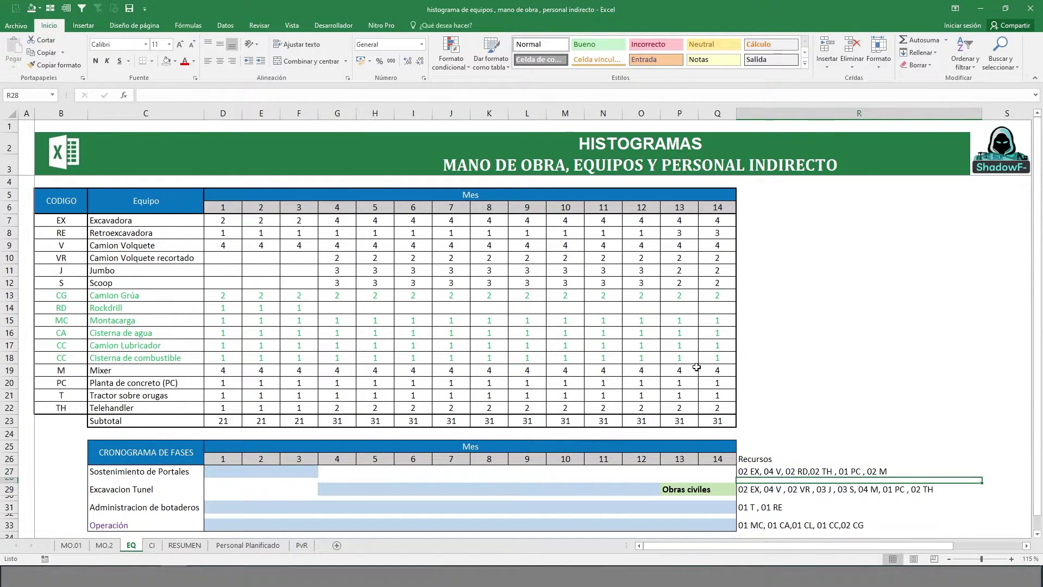
Try 6 as the Mixer quantity for month 4 in G19 and return it to 4
left_click(827, 469)
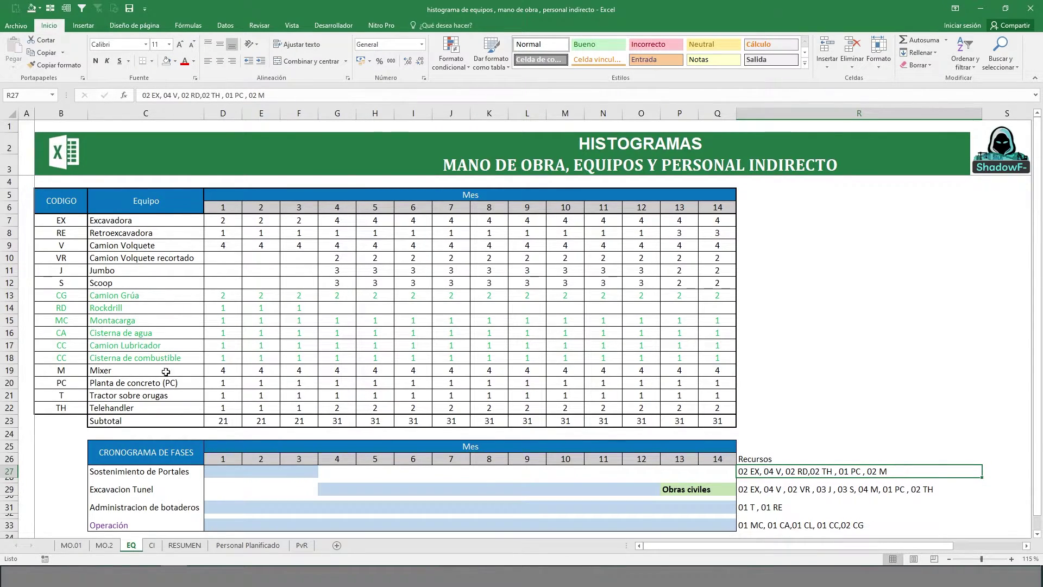
left_click(335, 371)
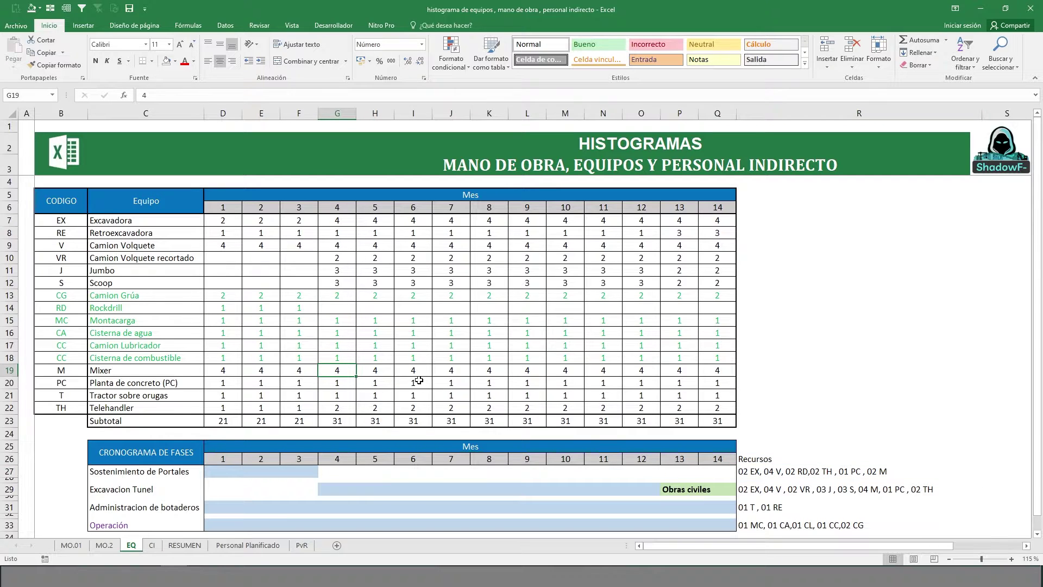
type("6")
key("Return")
left_click(338, 372)
key("ctrl+c")
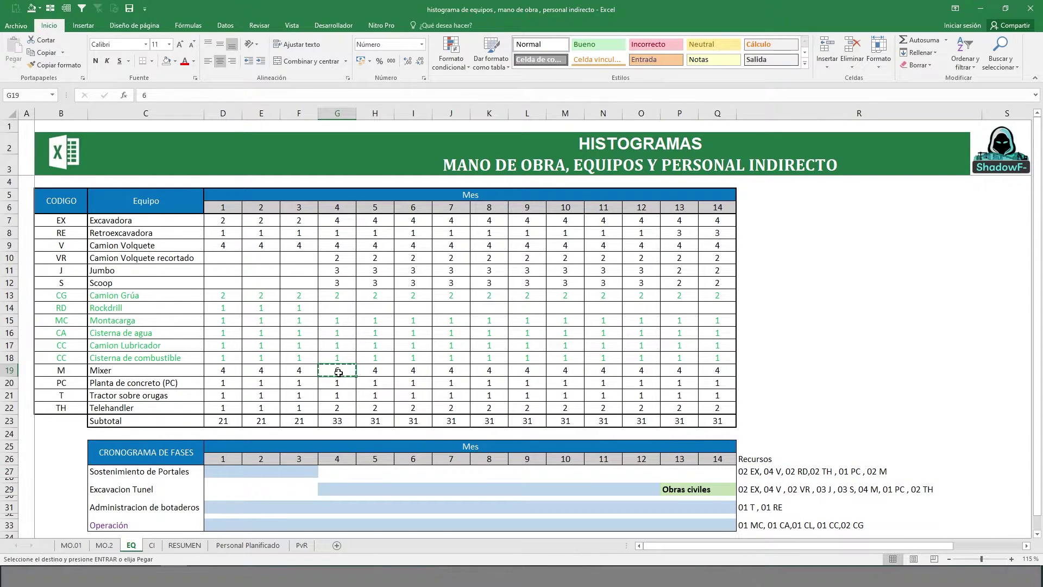
left_click_drag(338, 372, 690, 370)
key("Escape")
left_click(340, 372)
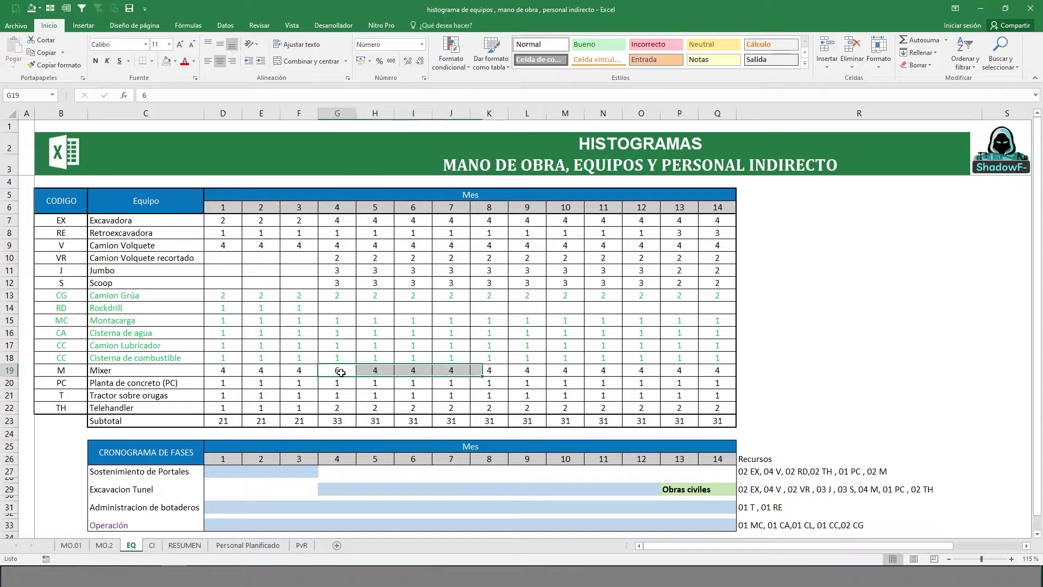
type("4")
key("Return")
Change the mixer entry in the Sostenimiento de Portales resources in R27 to 04 M
left_click(730, 468)
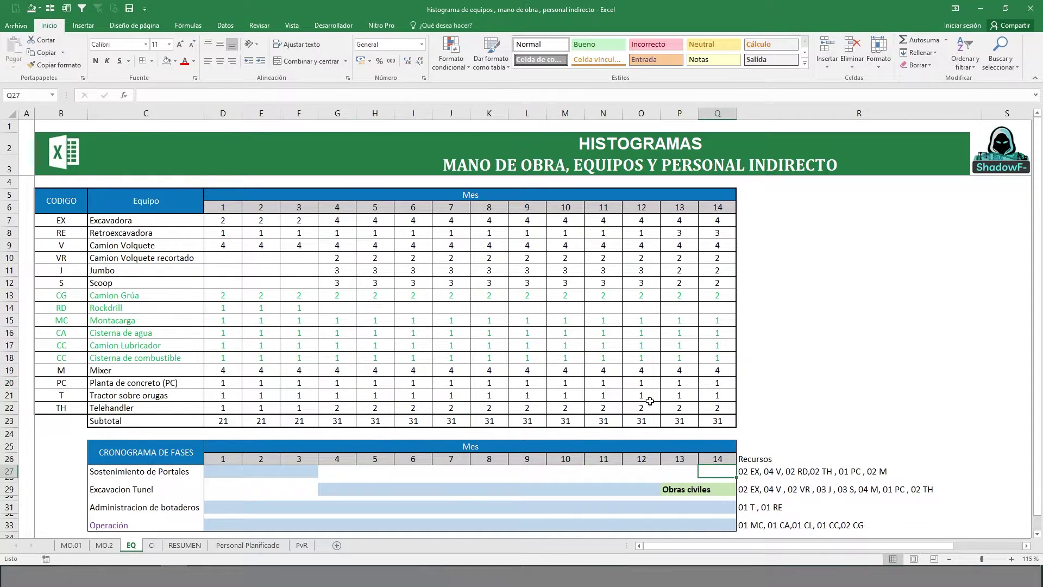
key("Right")
left_click(262, 94)
key("BackSpace")
key("BackSpace")
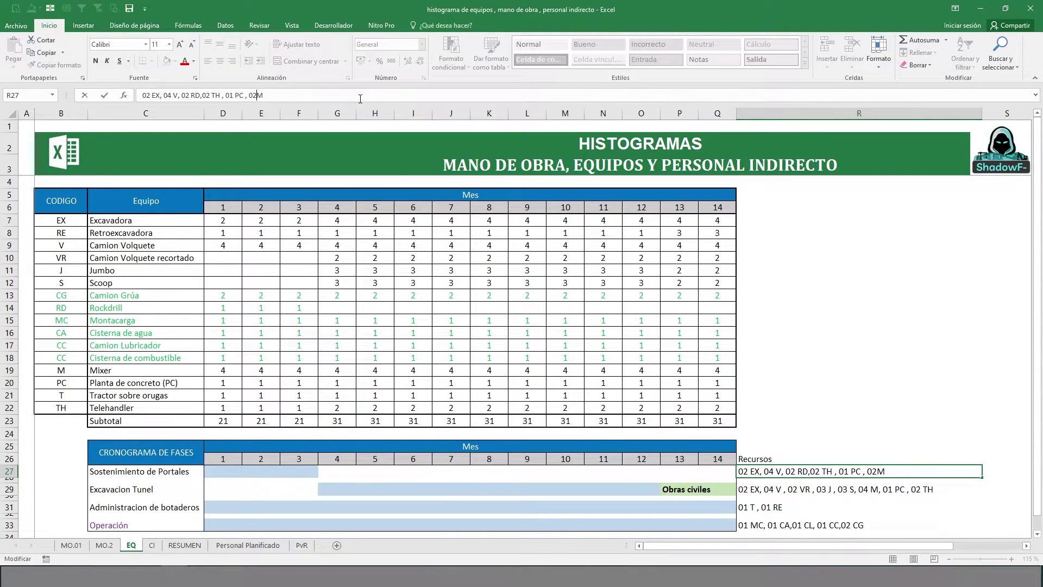
type("4")
key("Return")
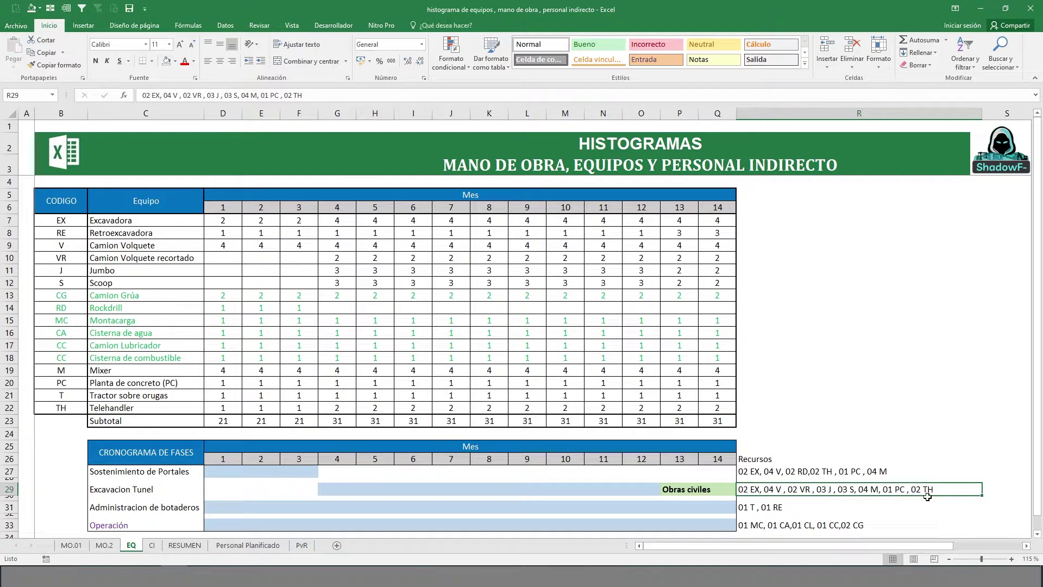
Append ", 02 H" to the Excavacion Tunel resources in R29
left_click(352, 95)
type("., 0")
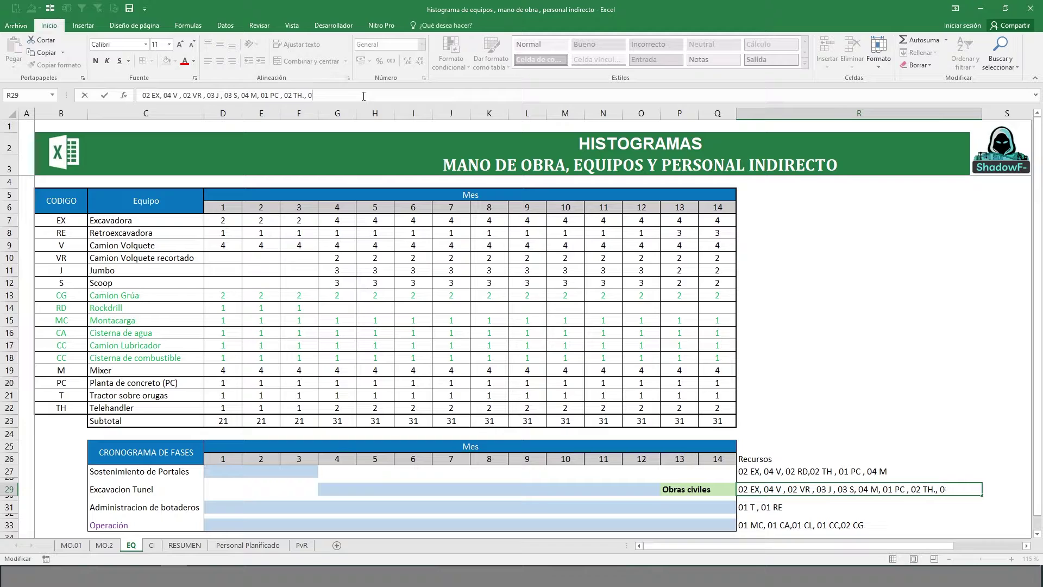
key("BackSpace")
key("BackSpace")
key("BackSpace")
key("BackSpace")
type(", 02 H")
key("Return")
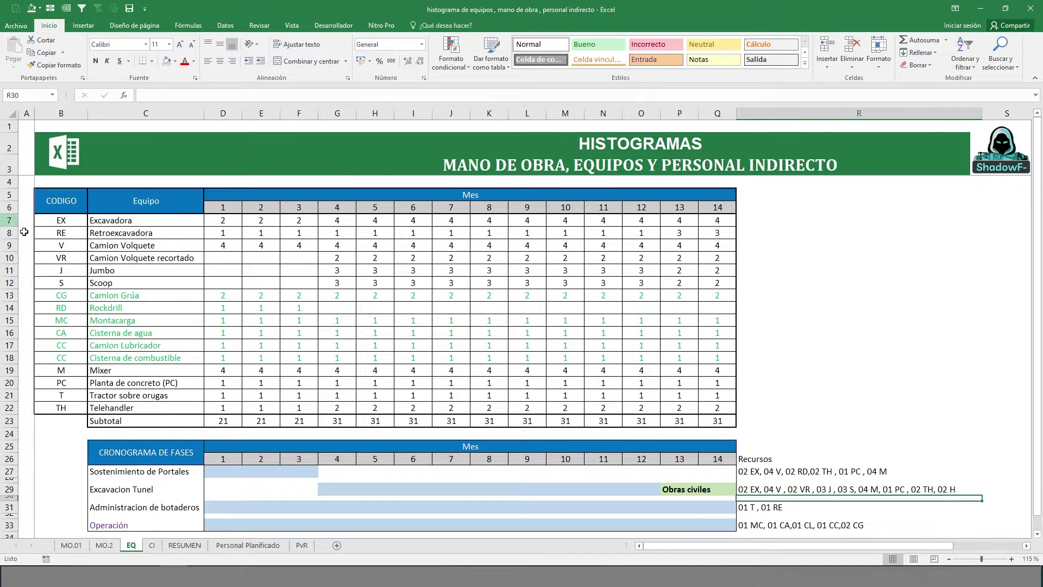
Insert a copy of the Mixer row above it, with code H and equipment name Huron
left_click(14, 371)
key("ctrl+c")
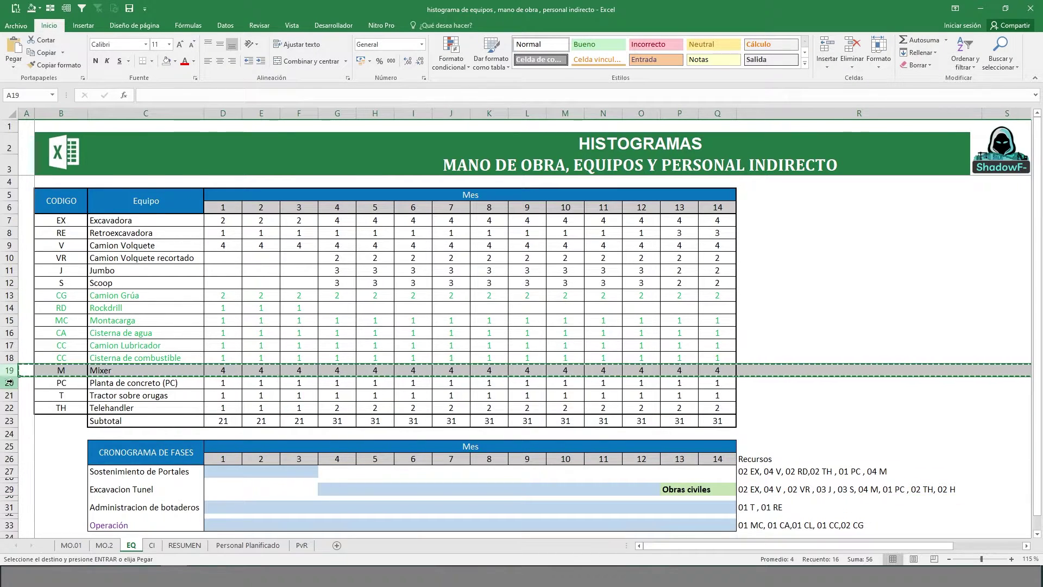
right_click(13, 371)
left_click(59, 448)
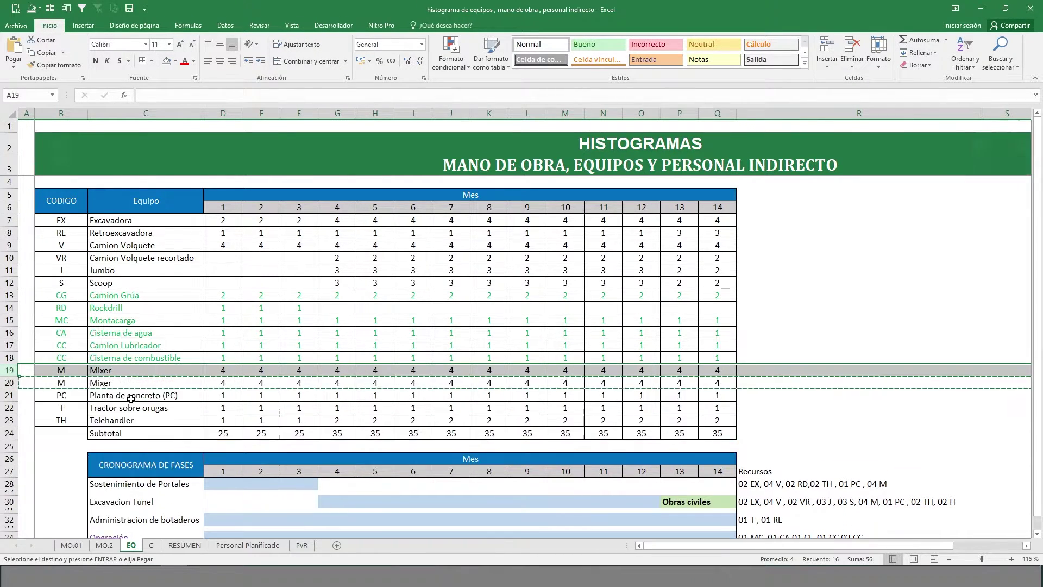
left_click(65, 368)
type("H")
left_click(163, 372)
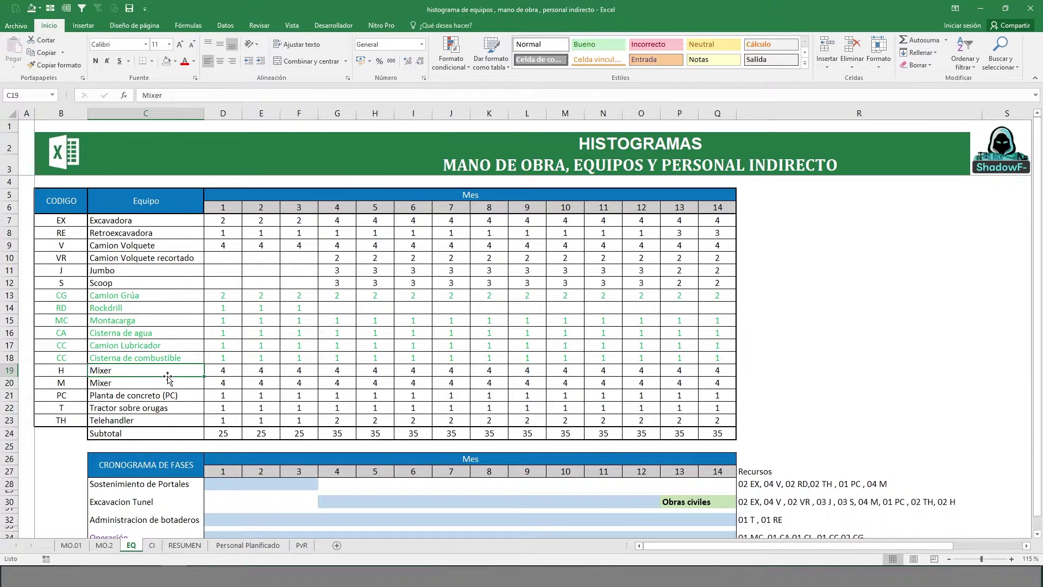
type("Huron")
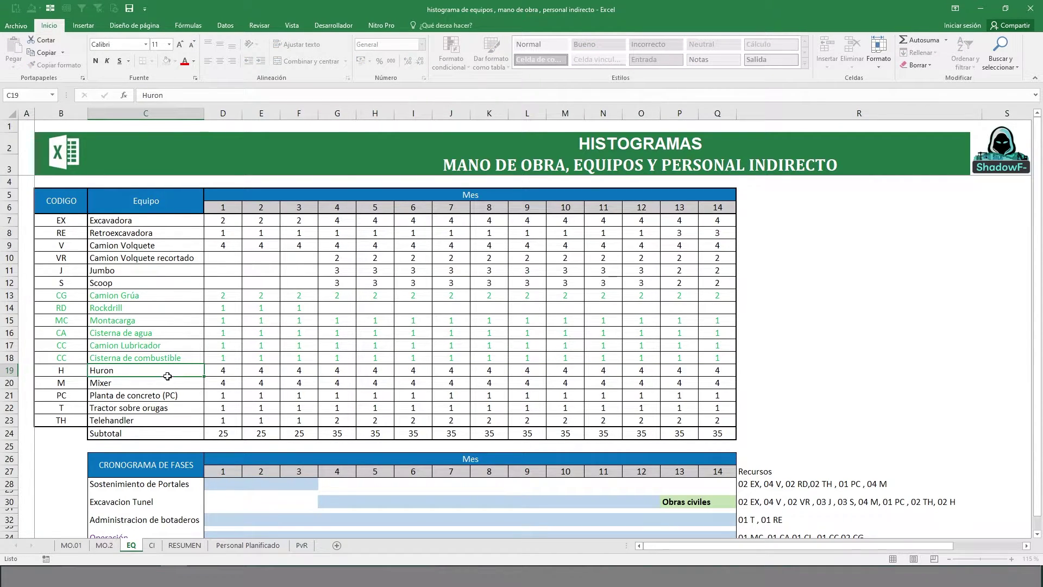
Clear the Huron quantities for months 1 to 3
key("Tab")
key("shift+Right")
key("shift+Right")
key("Delete")
Enter 2 as the Huron quantity for every month from 4 to 14
key("Right")
key("Right")
key("Right")
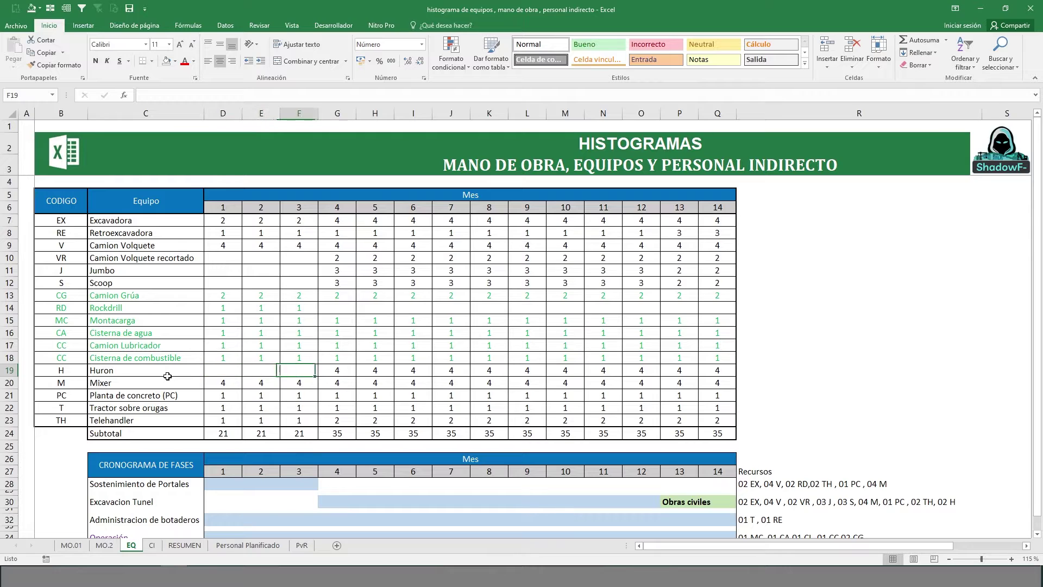
type("2")
key("Right")
type("2")
key("Right")
type("2")
key("Right")
type("22")
key("Right")
key("2")
key("Right")
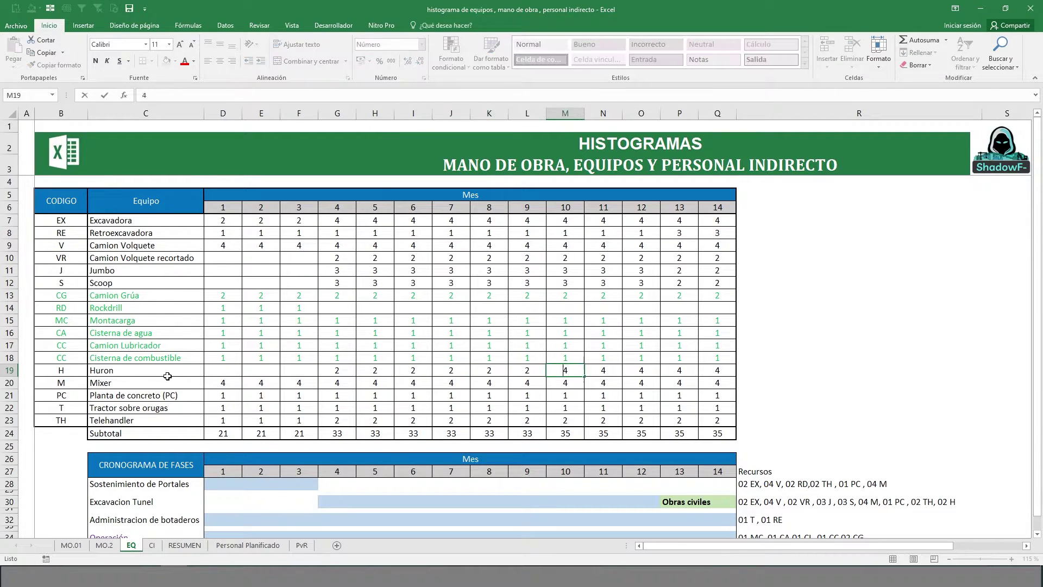
key("2")
key("Right")
key("2")
key("Right")
key("2")
key("Right")
key("2")
key("Right")
type("2")
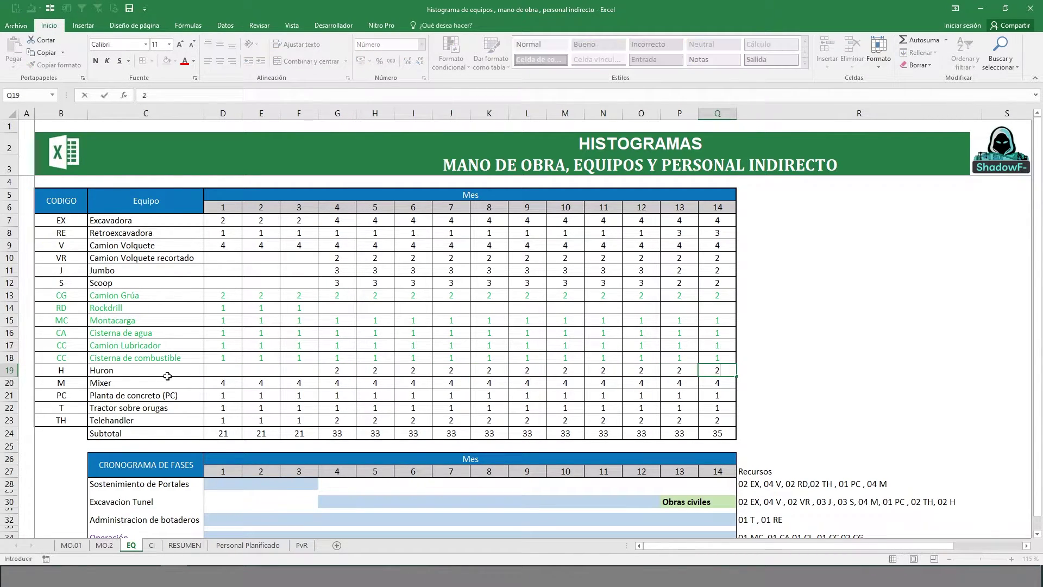
key("Return")
Review the resources assigned to Administracion de botaderos and Operación, including the Camion Grúa row in the equipment table
scroll(369, 434, "down", 1)
scroll(369, 435, "down", 1)
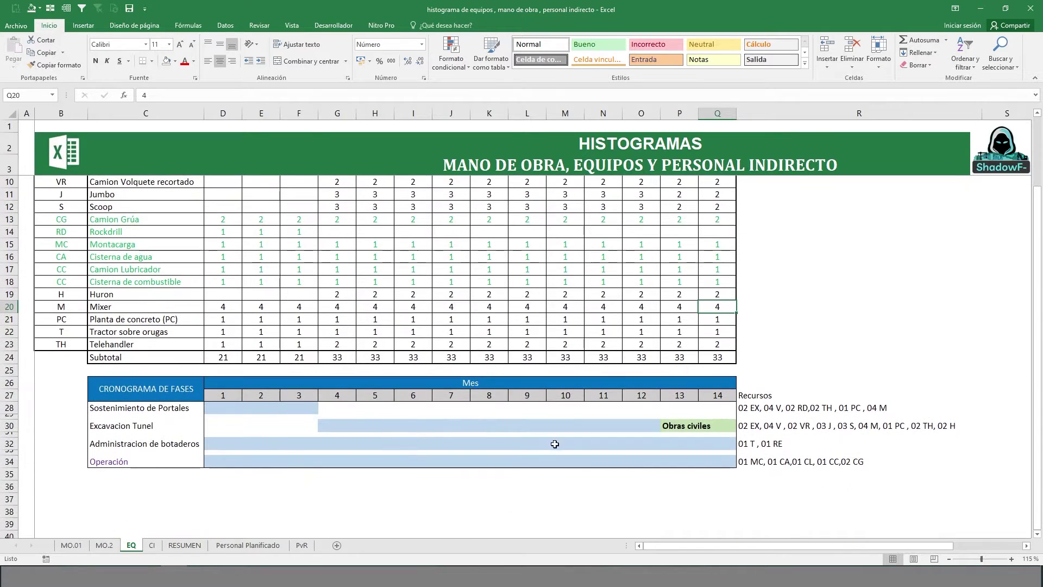
scroll(554, 442, "up", 1)
left_click(747, 483)
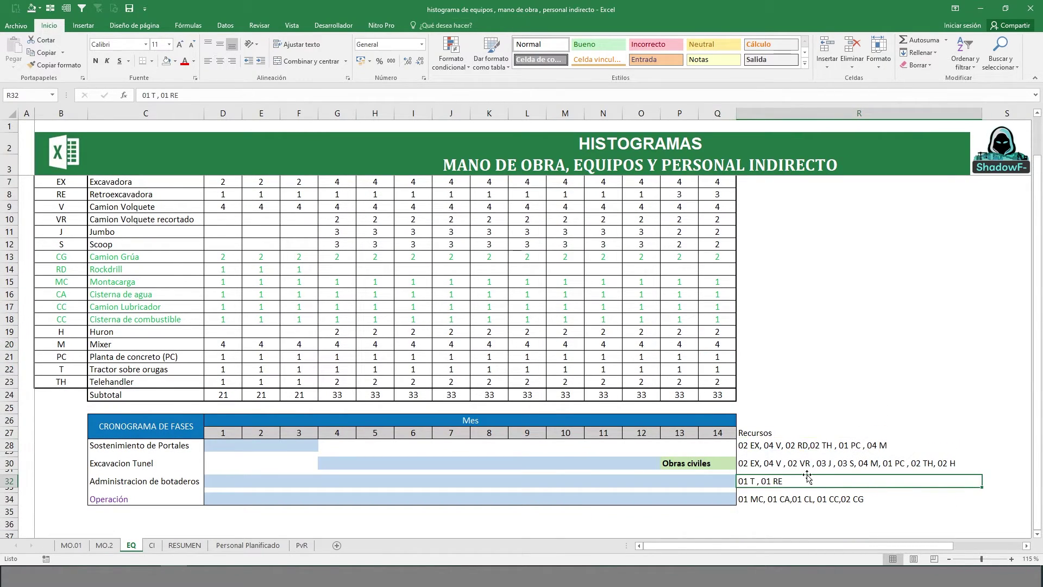
scroll(799, 495, "up", 1)
scroll(799, 495, "up", 1)
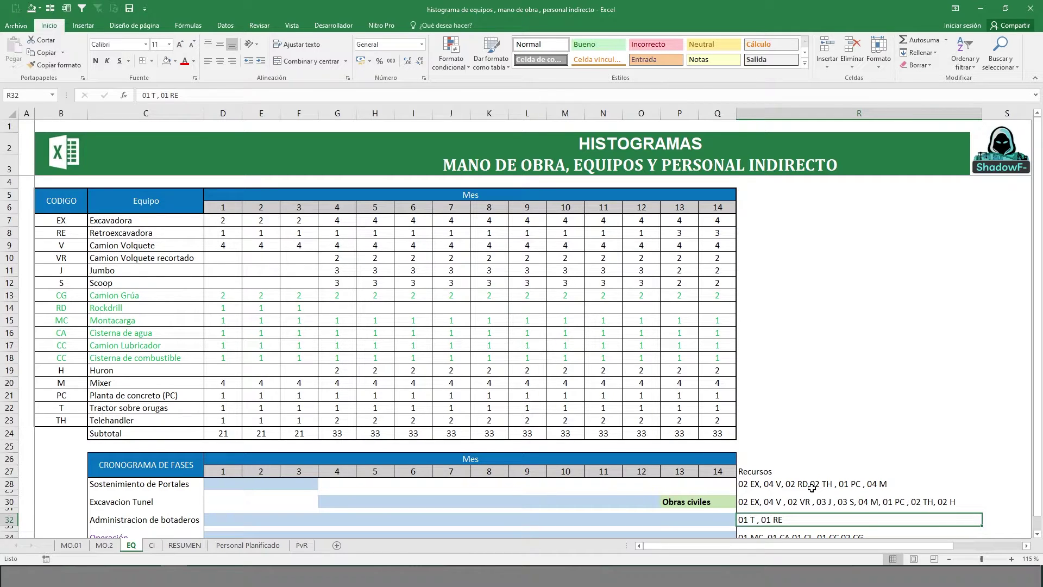
scroll(804, 486, "down", 2)
scroll(769, 485, "up", 1)
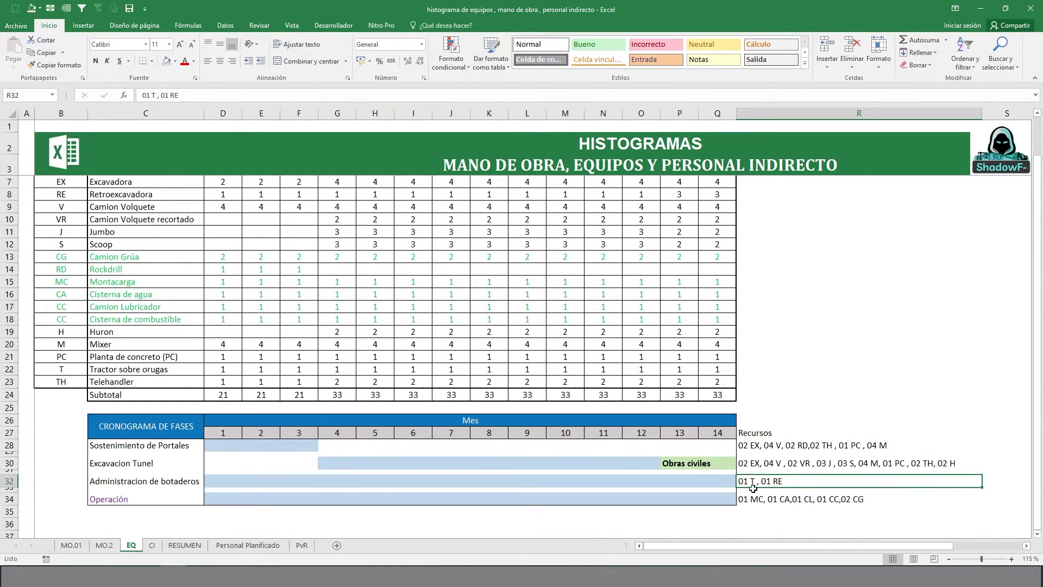
left_click(753, 496)
left_click_drag(200, 501, 840, 495)
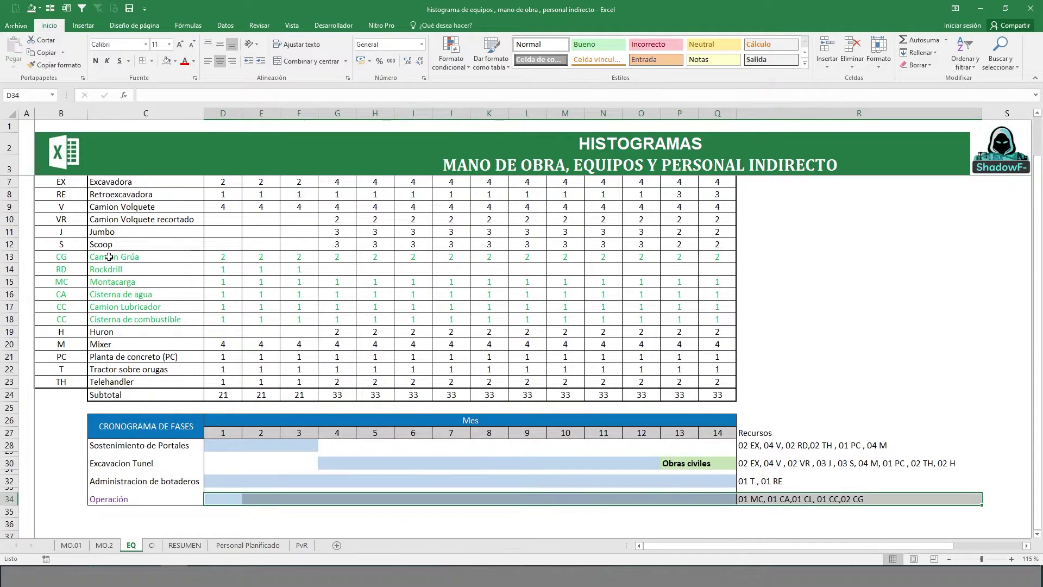
left_click(135, 257)
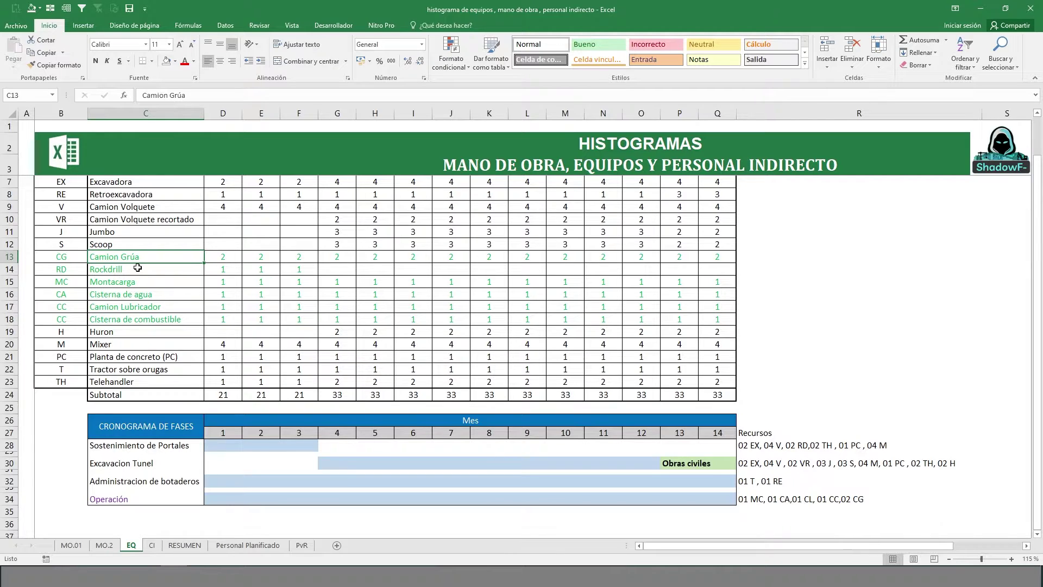
Change the font colour of the Rockdrill row, B14:L14, from green to black
left_click(138, 268)
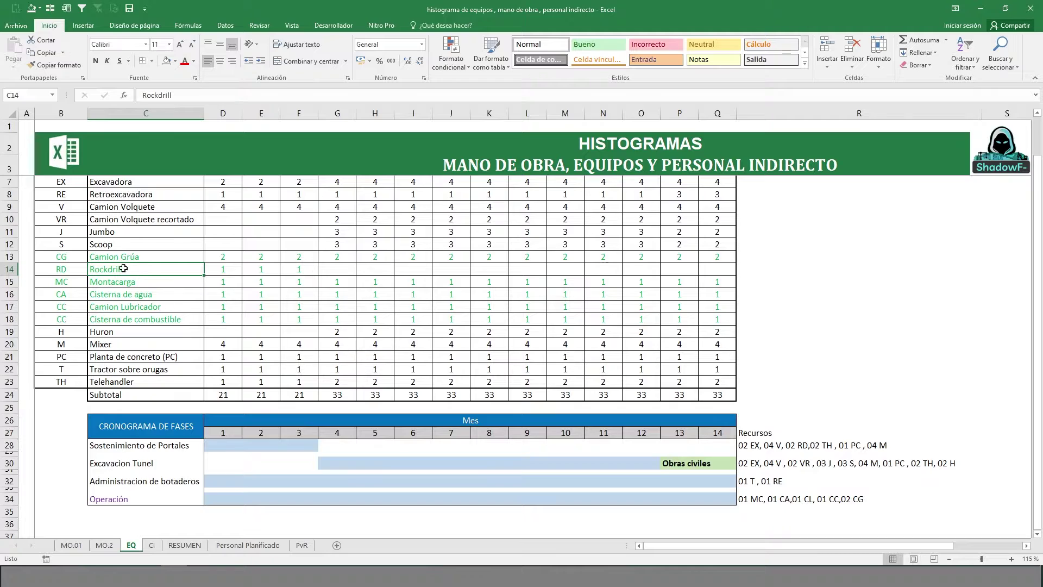
left_click_drag(55, 269, 525, 270)
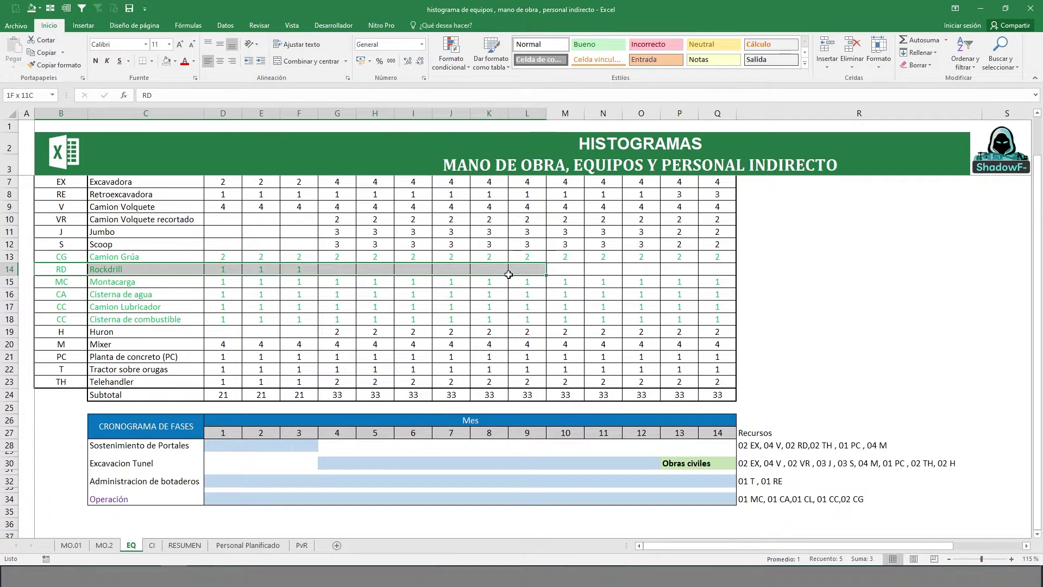
left_click(194, 58)
left_click(112, 334)
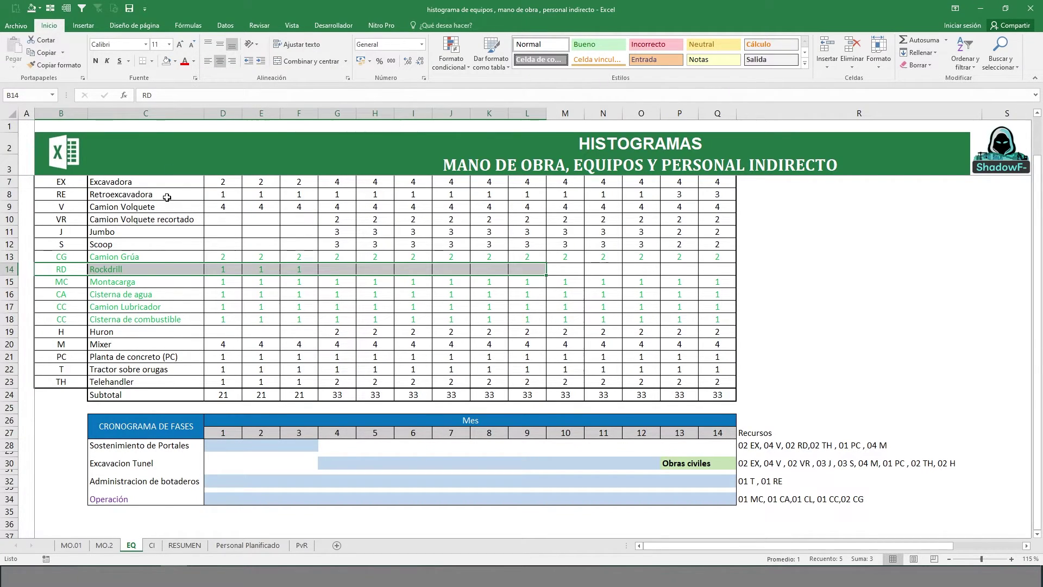
left_click(194, 61)
left_click(191, 83)
left_click(112, 270)
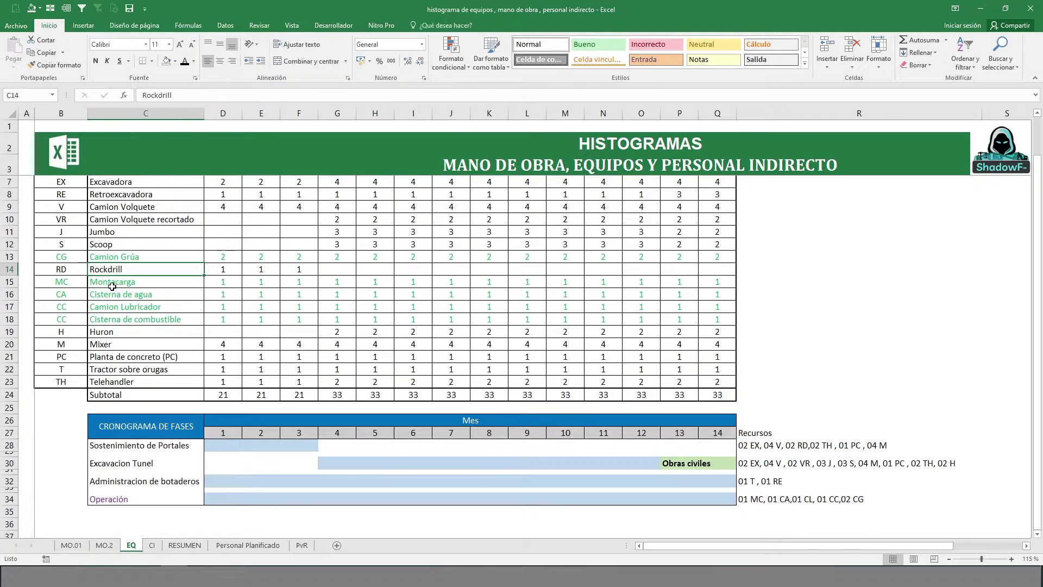
Review the monthly quantities of the Montacarga, Cisterna de agua and Camion Lubricador rows
left_click_drag(70, 283, 731, 283)
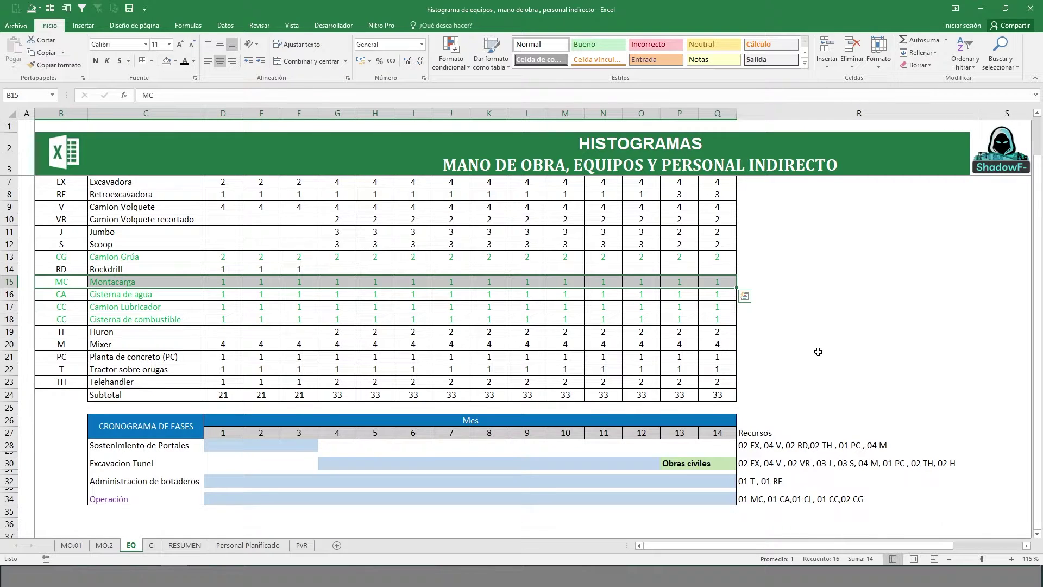
left_click_drag(74, 295, 717, 293)
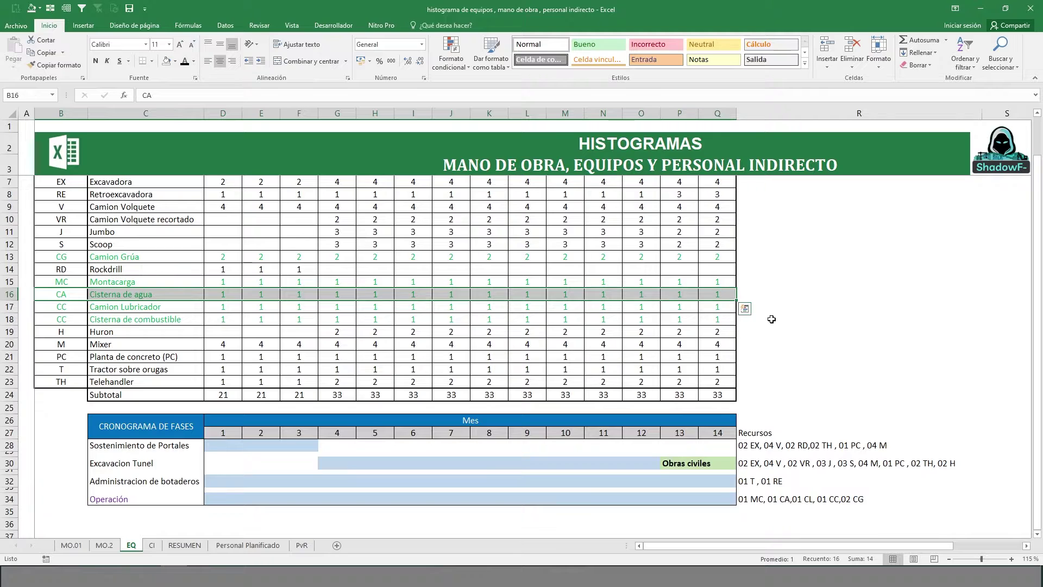
left_click_drag(50, 308, 723, 307)
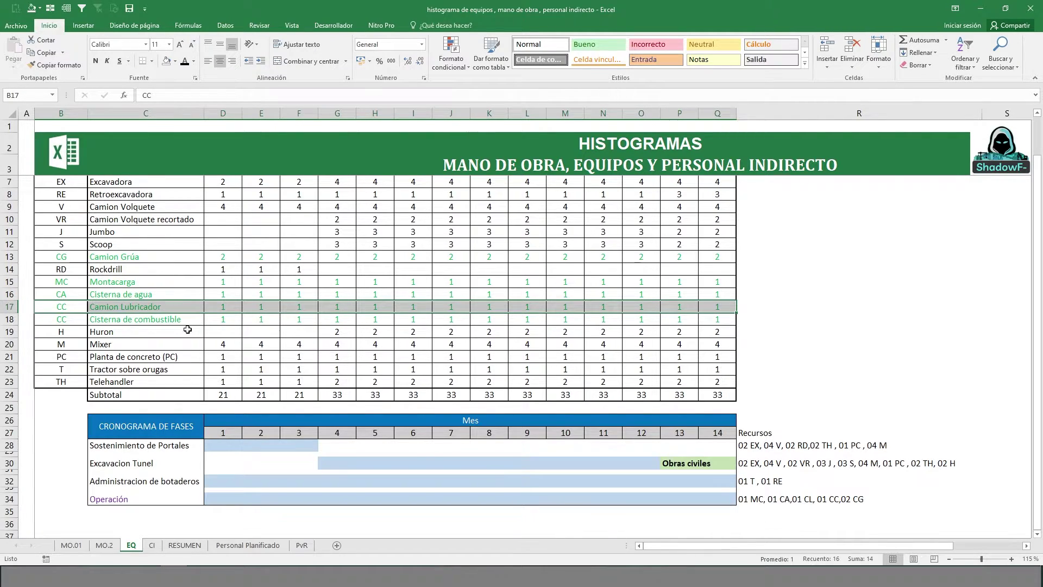
Review the Cisterna de combustible row, the Sostenimiento de Portales months and the monthly equipment subtotals on sheet EQ
left_click_drag(68, 320, 723, 319)
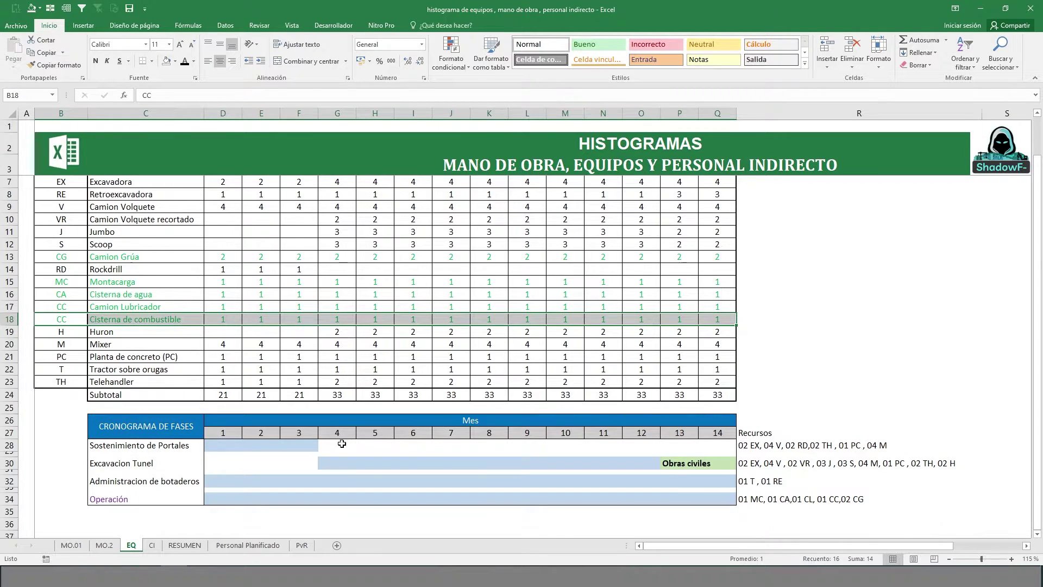
scroll(337, 467, "up", 1)
scroll(257, 408, "down", 1)
left_click_drag(226, 446, 336, 446)
scroll(231, 235, "up", 1)
left_click_drag(217, 222, 305, 421)
left_click_drag(220, 435, 717, 434)
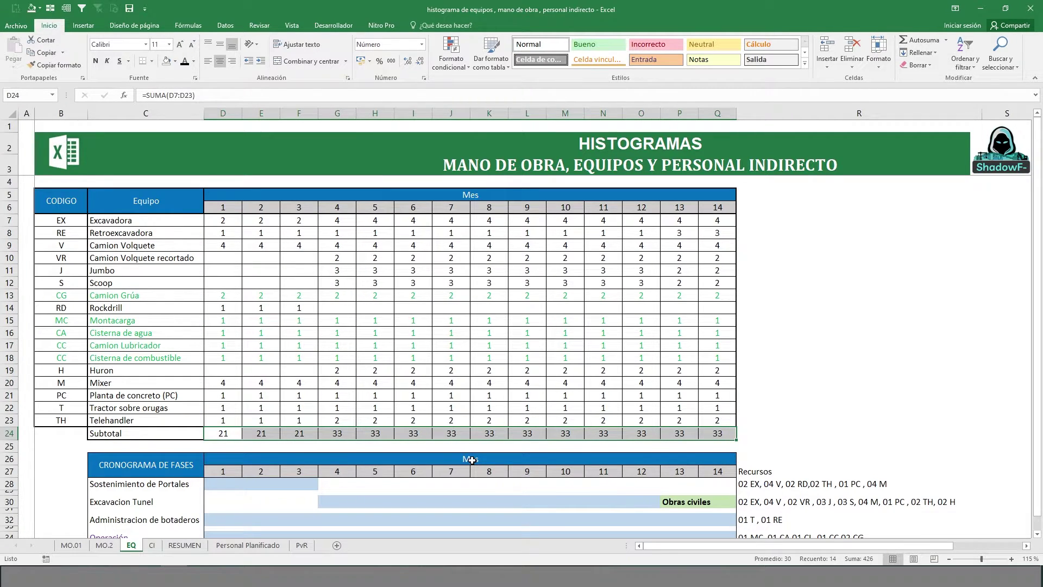
Open sheet CI and review the monthly quantities of the Gerencia de Proyecto and Produccion positions
left_click(153, 546)
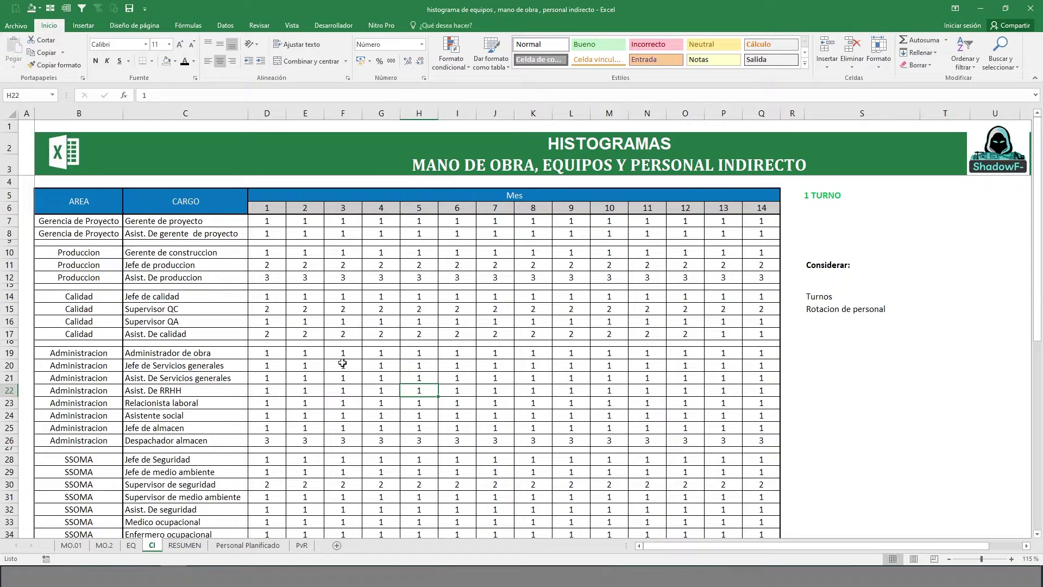
scroll(345, 361, "down", 4)
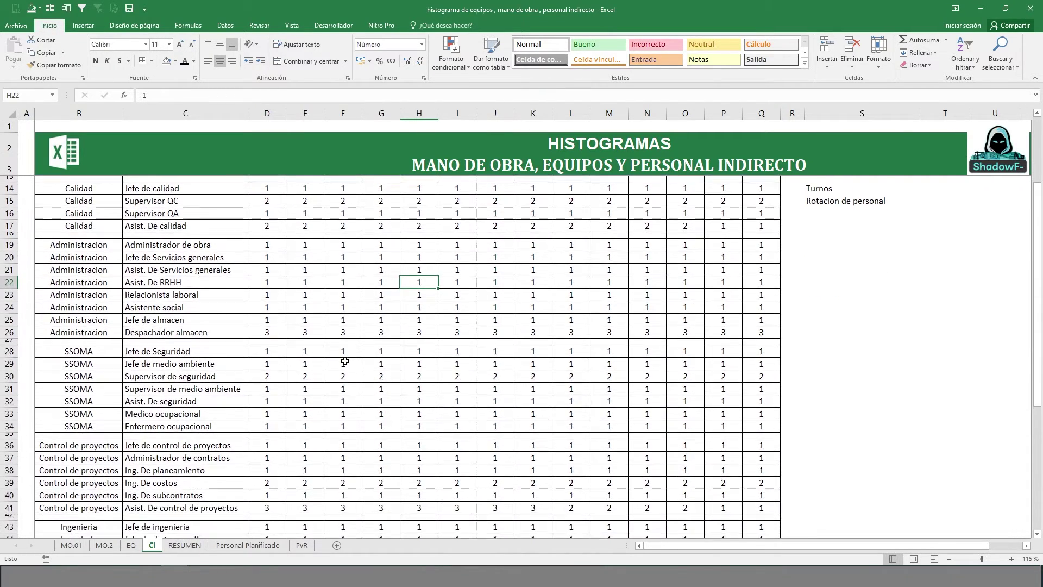
scroll(345, 361, "up", 4)
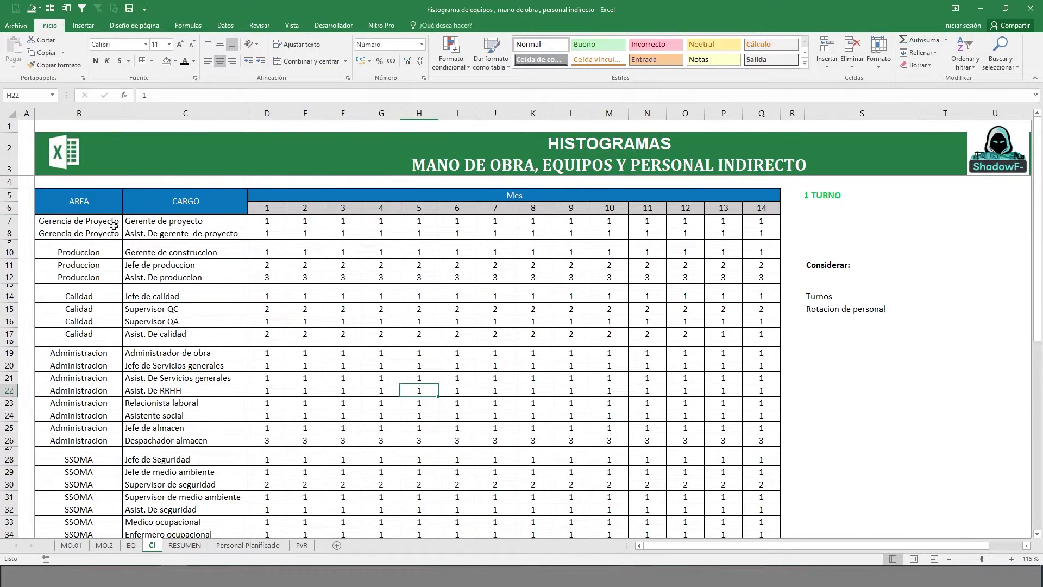
left_click_drag(82, 223, 750, 238)
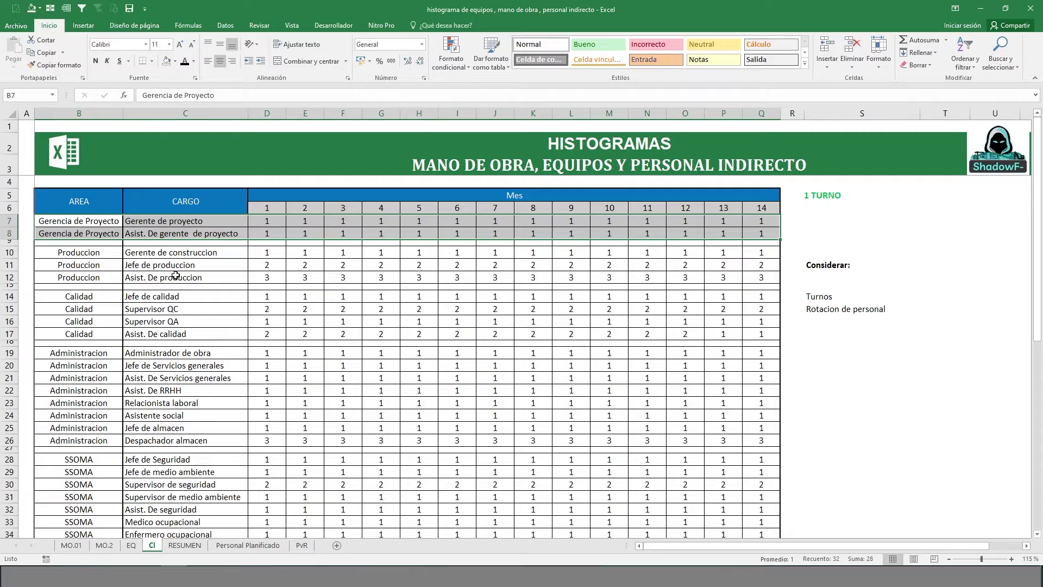
left_click_drag(103, 253, 749, 277)
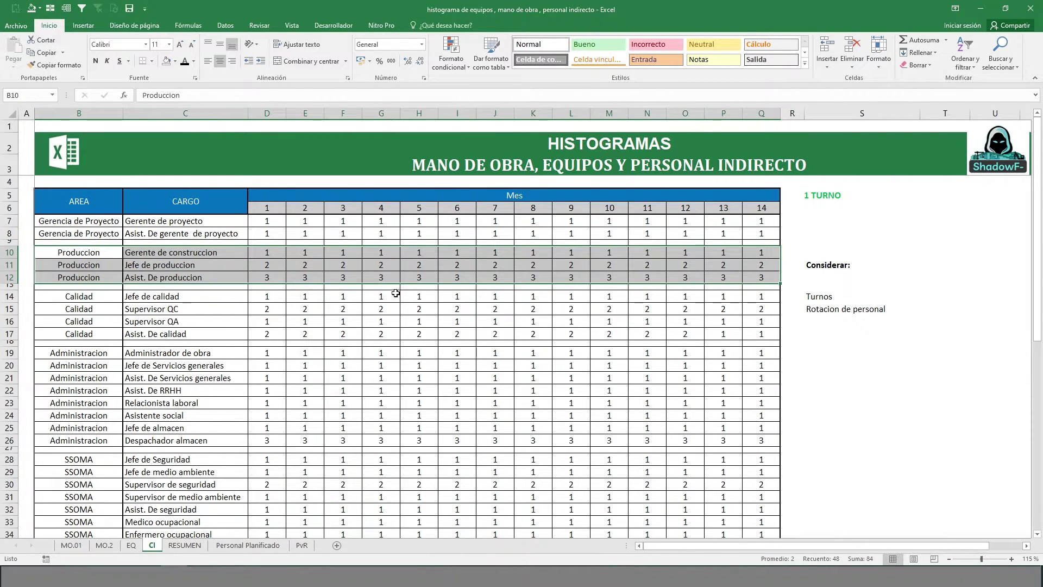
Go through the area groups on sheet CI, from Gerencia de Proyecto and Produccion down to Ingenieria
left_click(112, 234)
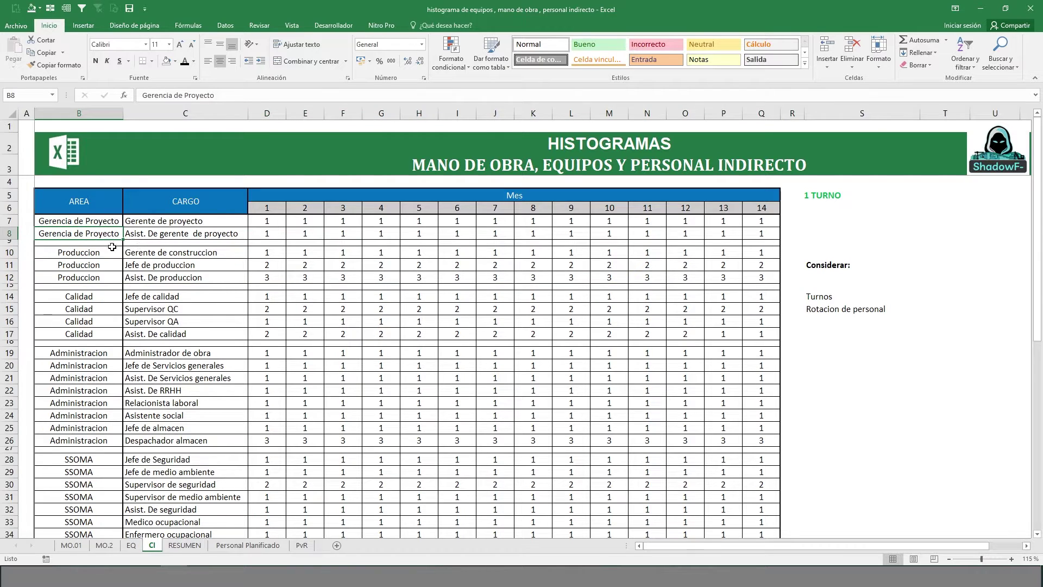
left_click(93, 265)
left_click_drag(91, 297, 126, 326)
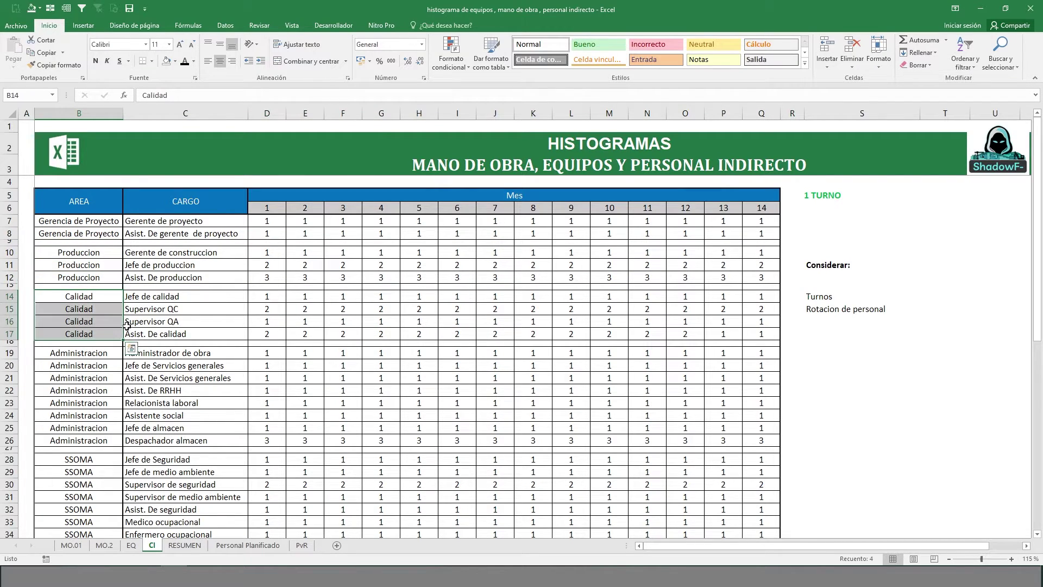
left_click_drag(76, 352, 90, 440)
scroll(70, 336, "down", 4)
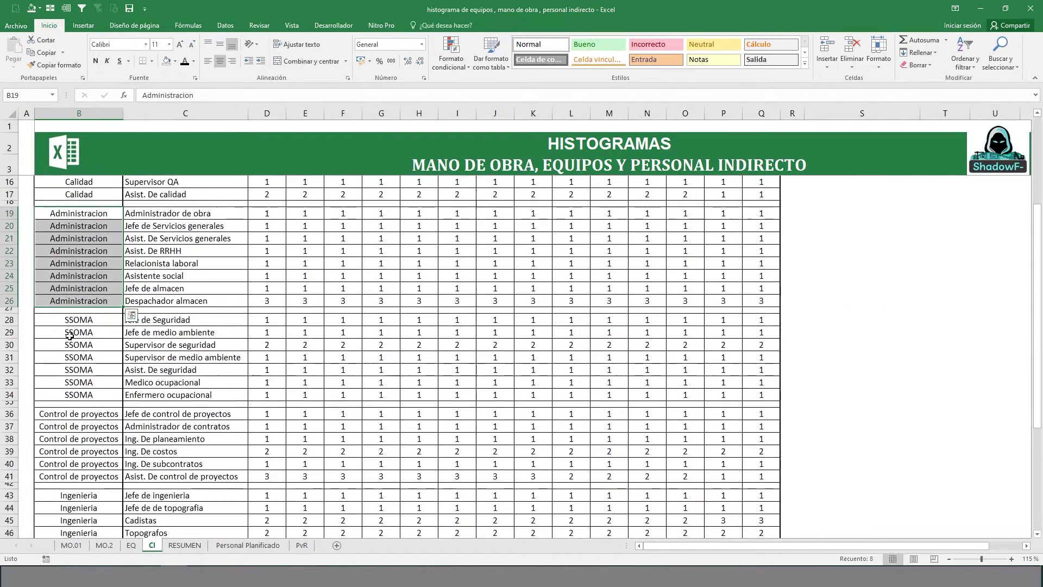
left_click_drag(73, 318, 774, 513)
scroll(84, 385, "down", 1)
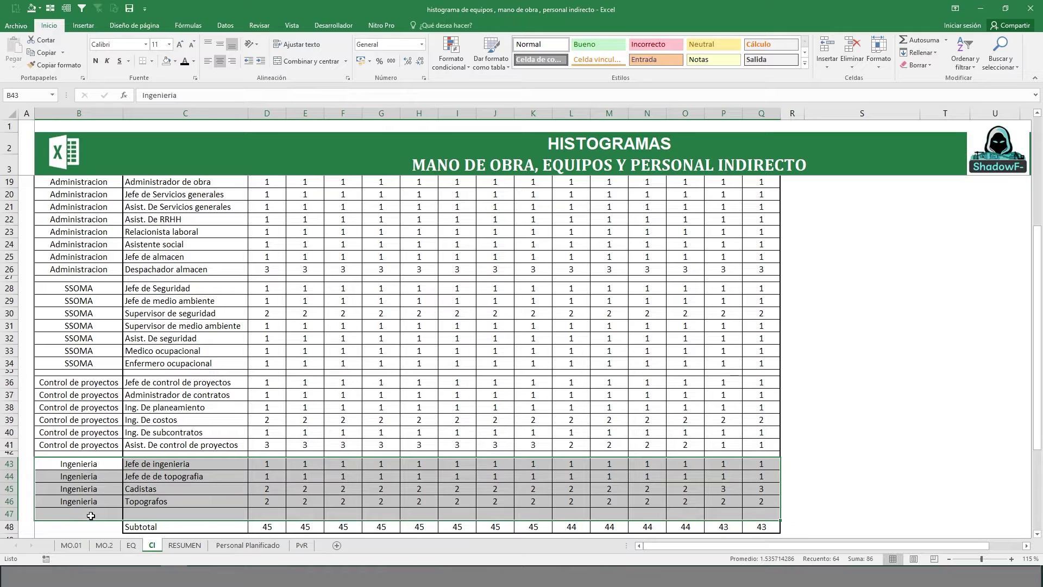
Delete the empty row 47 between Topografos and the Subtotal row
right_click(13, 513)
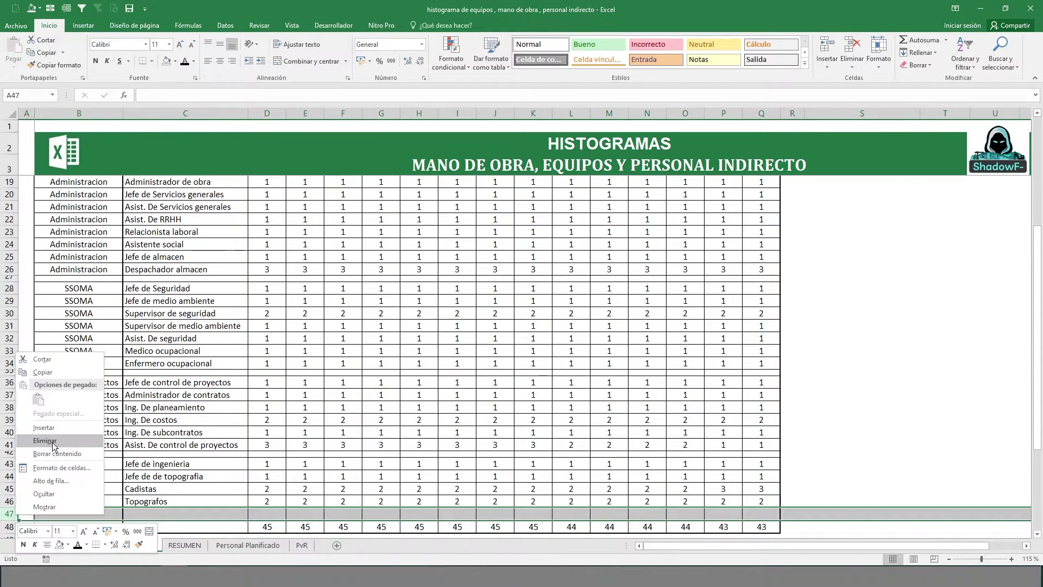
left_click(44, 440)
left_click(381, 419)
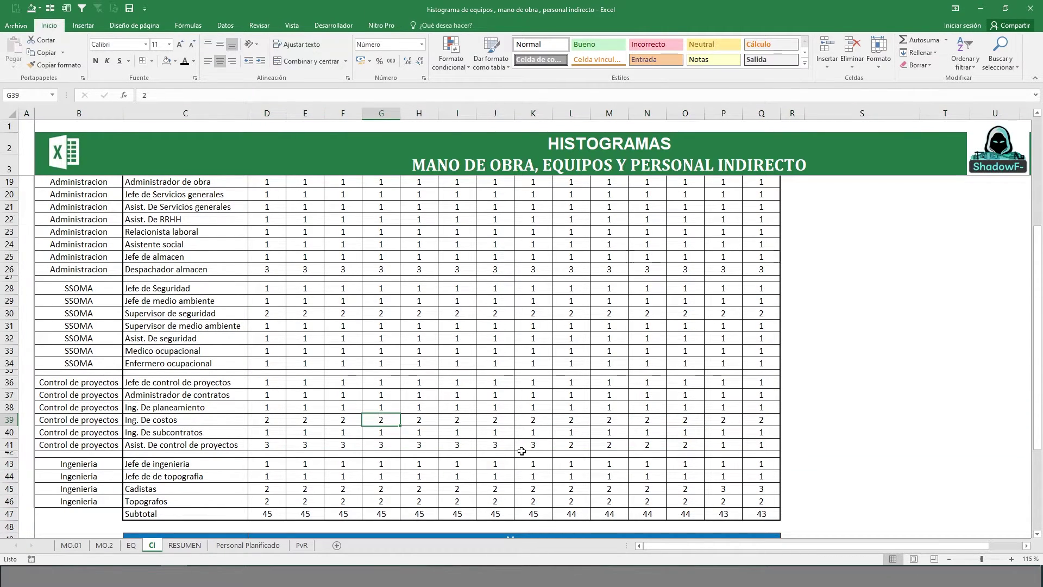
Compare the monthly indirect personnel subtotals with the phase schedule below the table on sheet CI
scroll(521, 451, "down", 3)
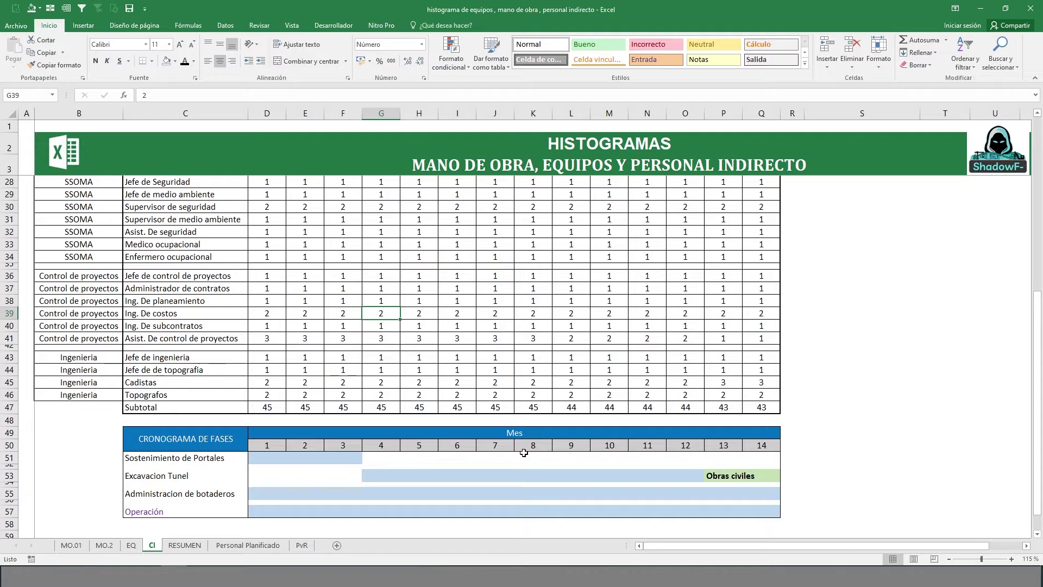
left_click_drag(267, 408, 759, 409)
left_click_drag(280, 461, 771, 513)
left_click(261, 408)
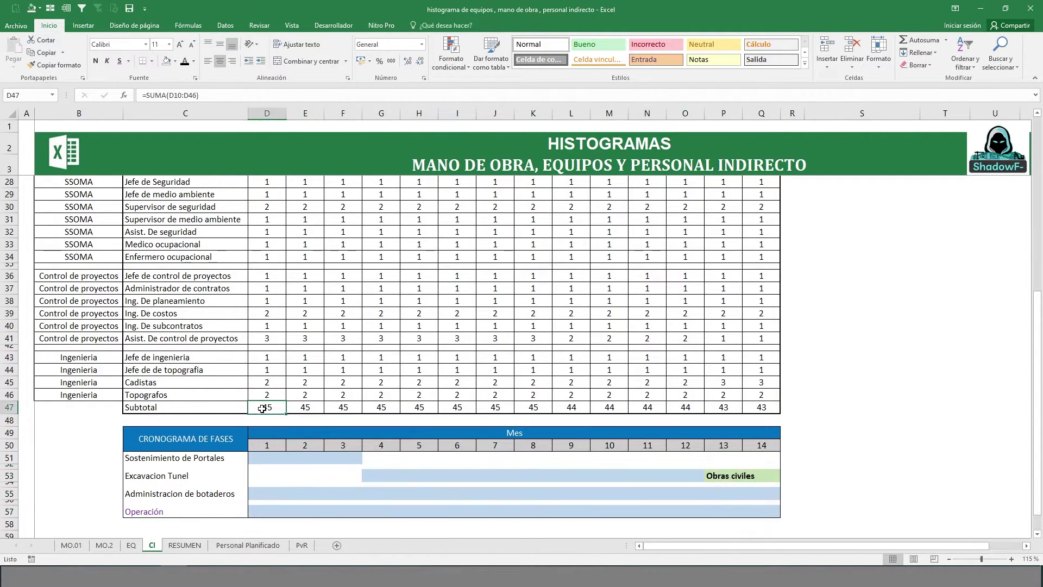
left_click_drag(262, 408, 772, 407)
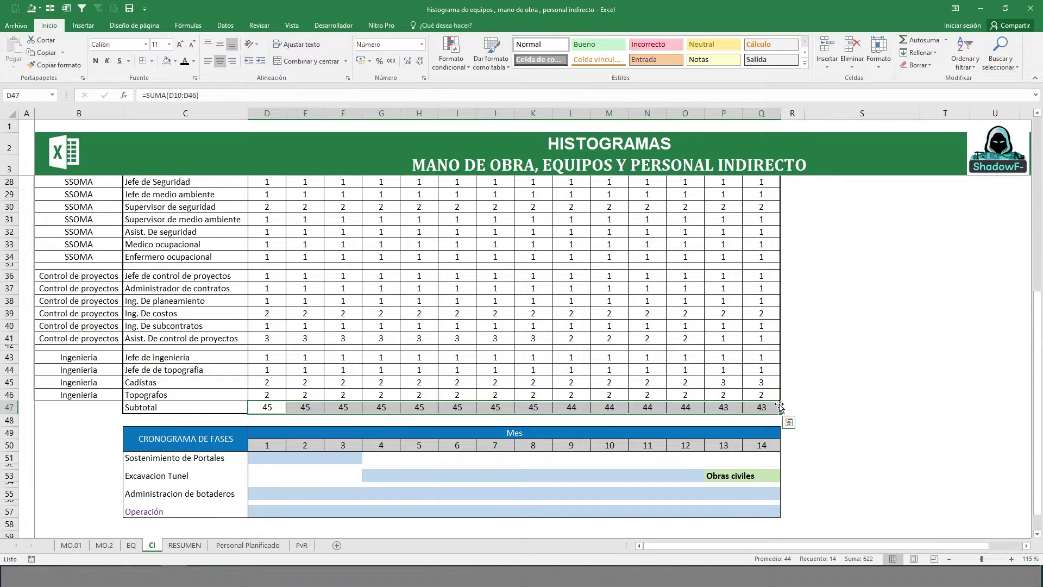
Open sheet RESUMEN and examine the Mano de obra, Personal Indirecto and equipos histograms
left_click(184, 545)
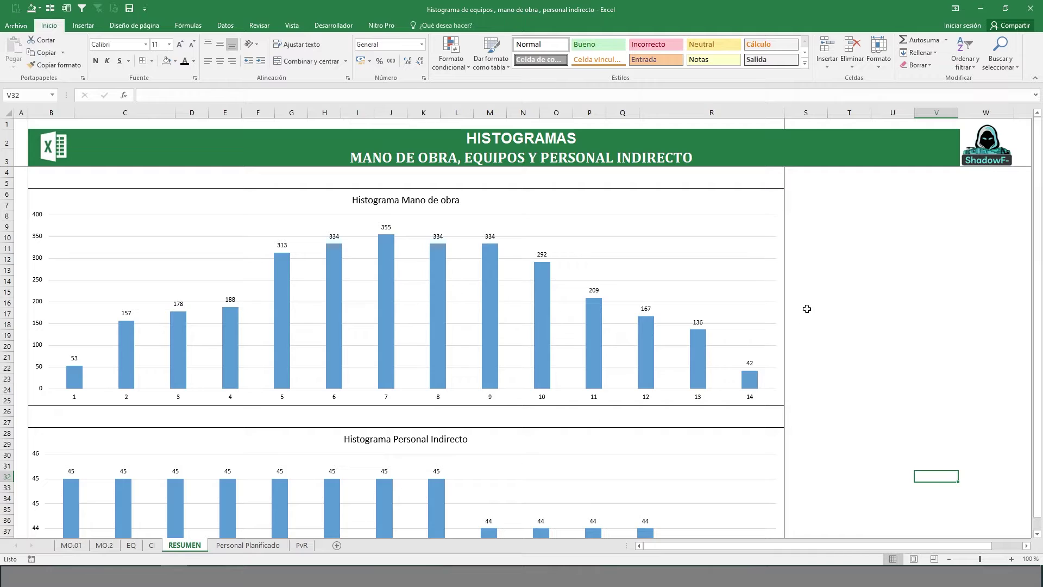
scroll(803, 311, "down", 2)
scroll(813, 358, "up", 2)
left_click(614, 228)
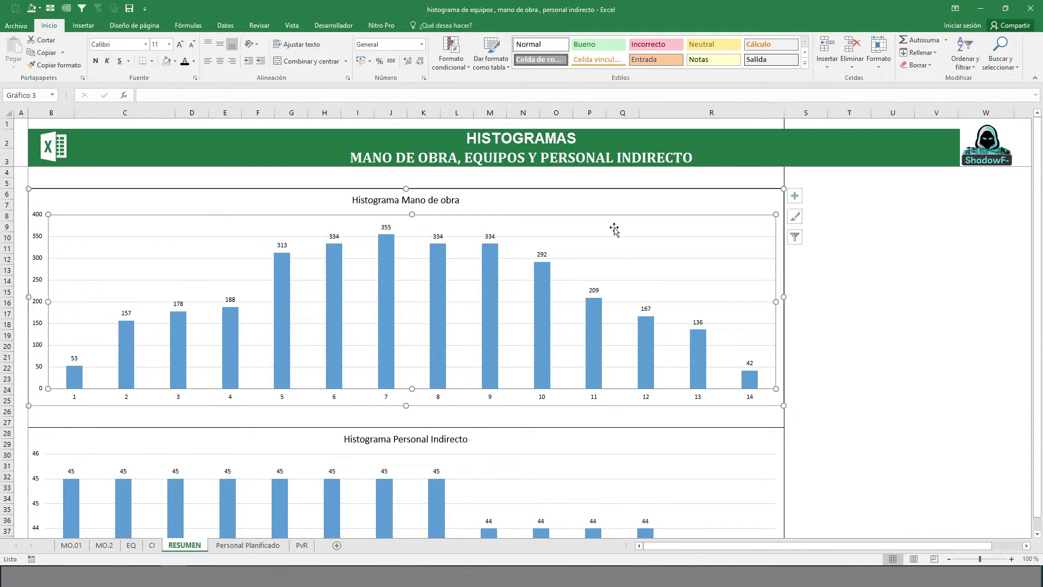
left_click(875, 311)
scroll(762, 259, "down", 6)
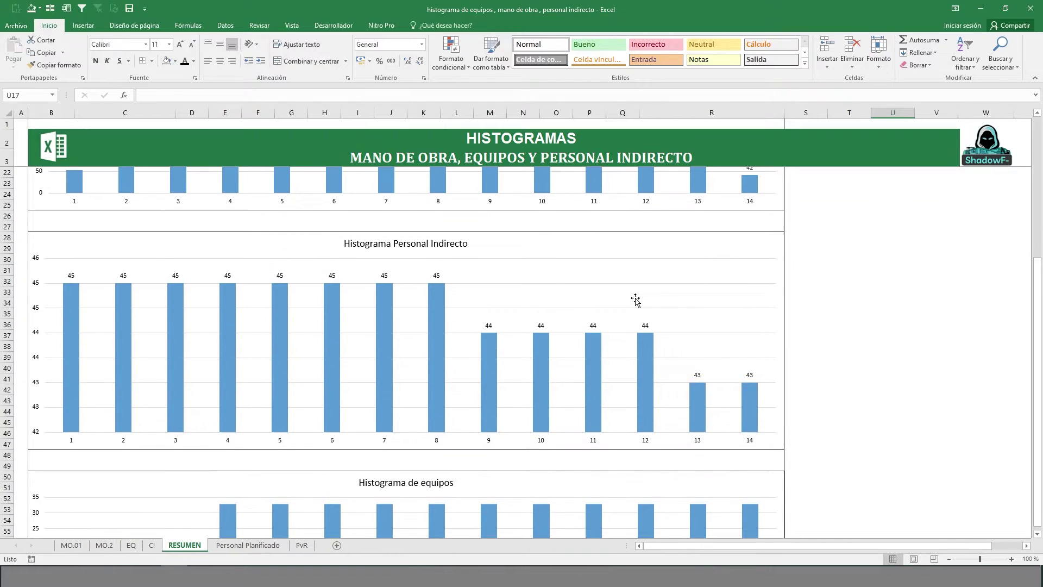
left_click(728, 265)
left_click(875, 303)
scroll(515, 354, "down", 4)
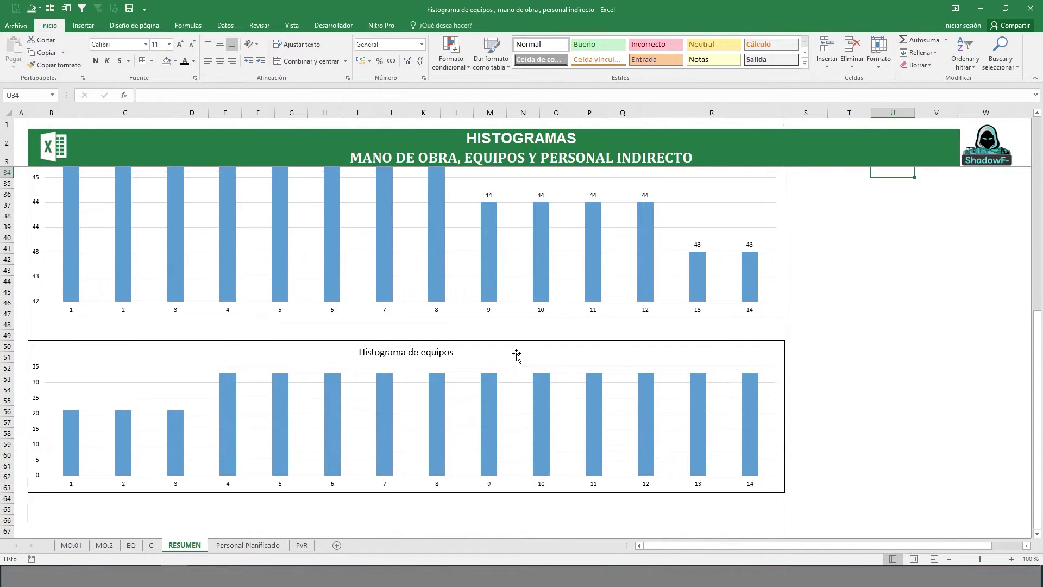
left_click(490, 349)
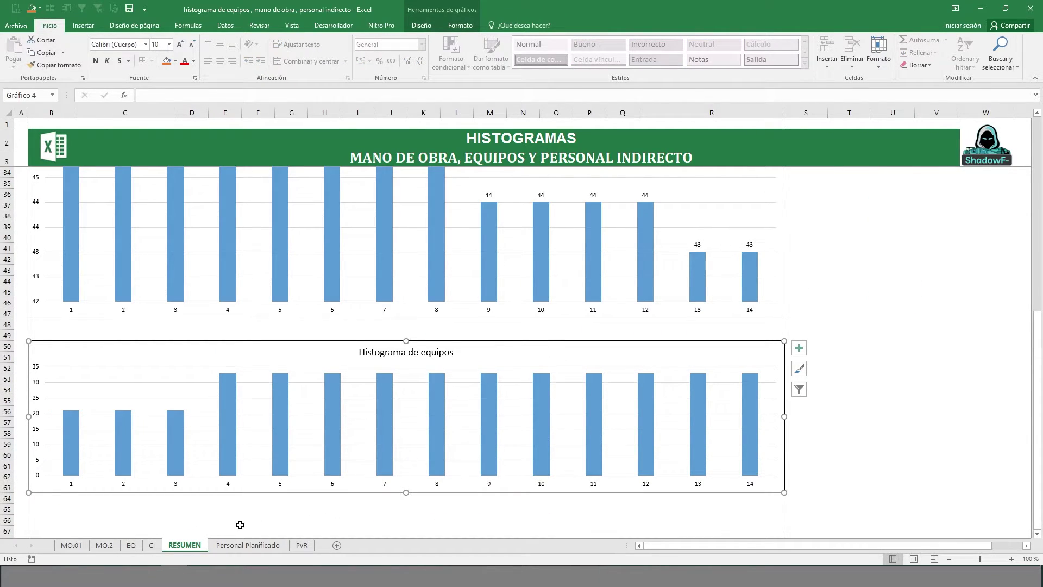
Open sheet Personal Planificado and review the Mano de obra, Personal Indirecto and Total rows above the personnel histogram
left_click(229, 547)
left_click(803, 405)
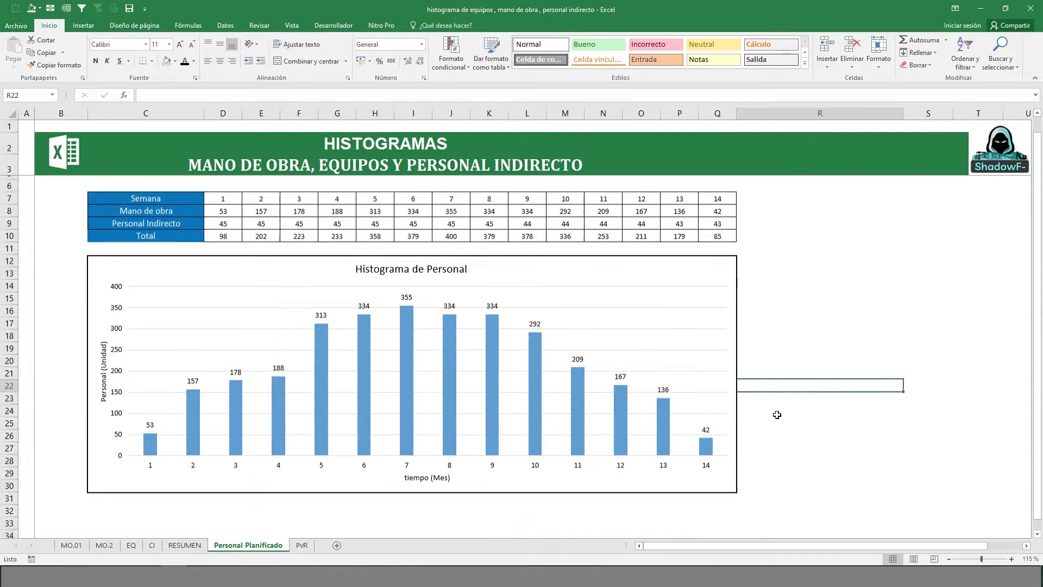
scroll(775, 414, "up", 1, "ctrl")
scroll(706, 430, "up", 3)
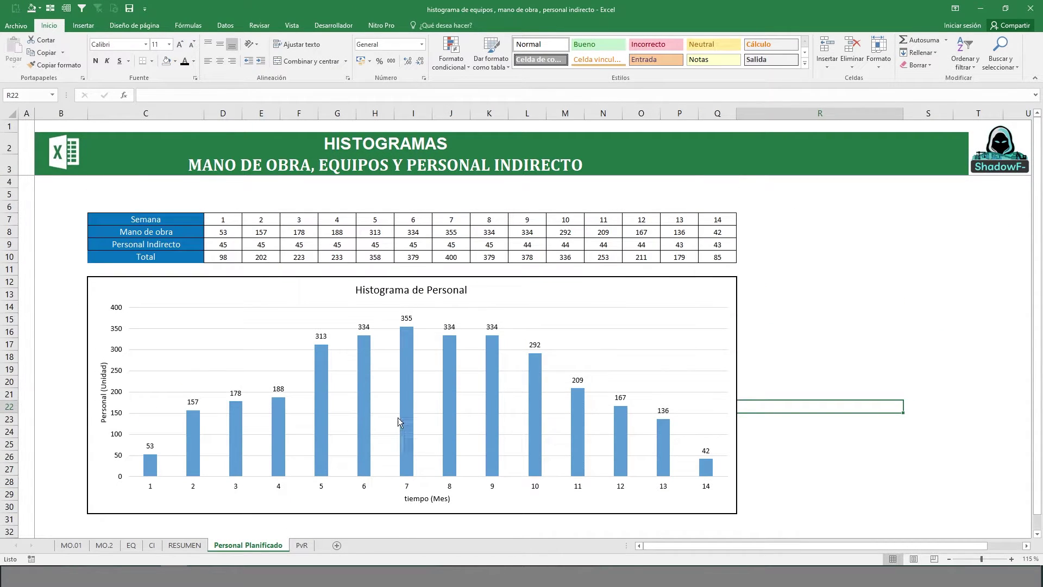
left_click_drag(150, 233, 700, 243)
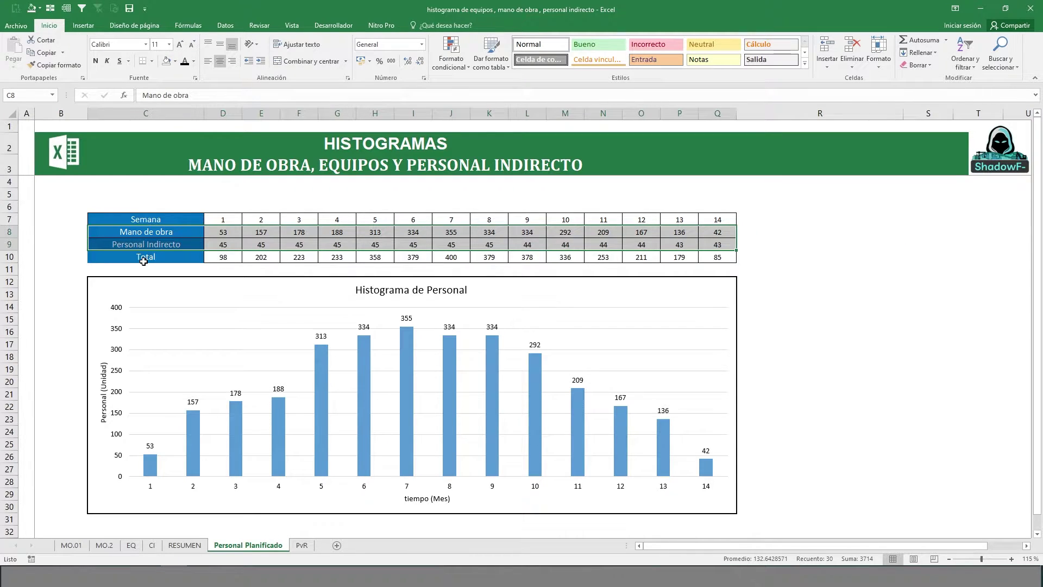
left_click_drag(144, 258, 717, 258)
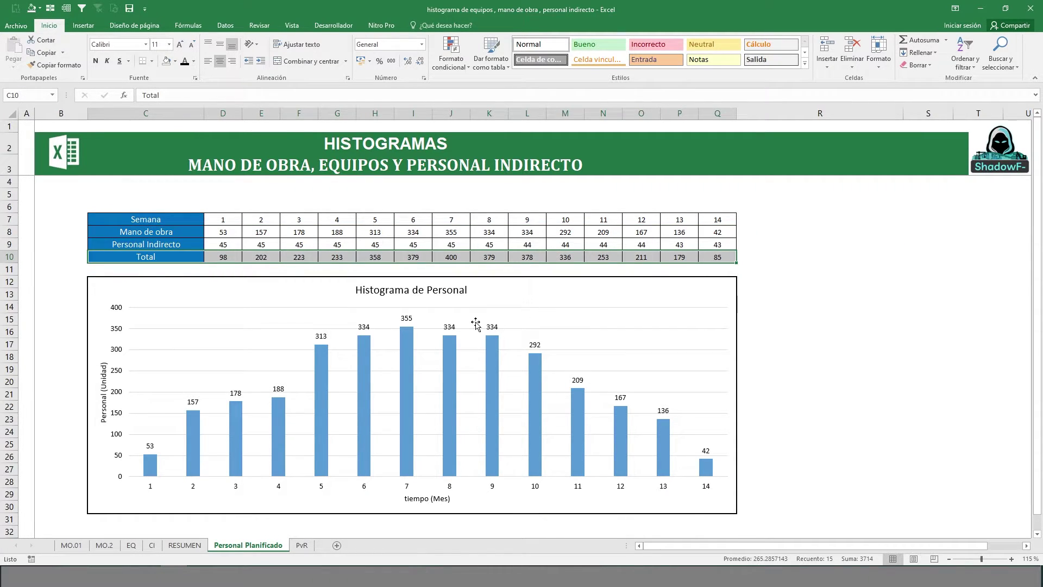
left_click(831, 305)
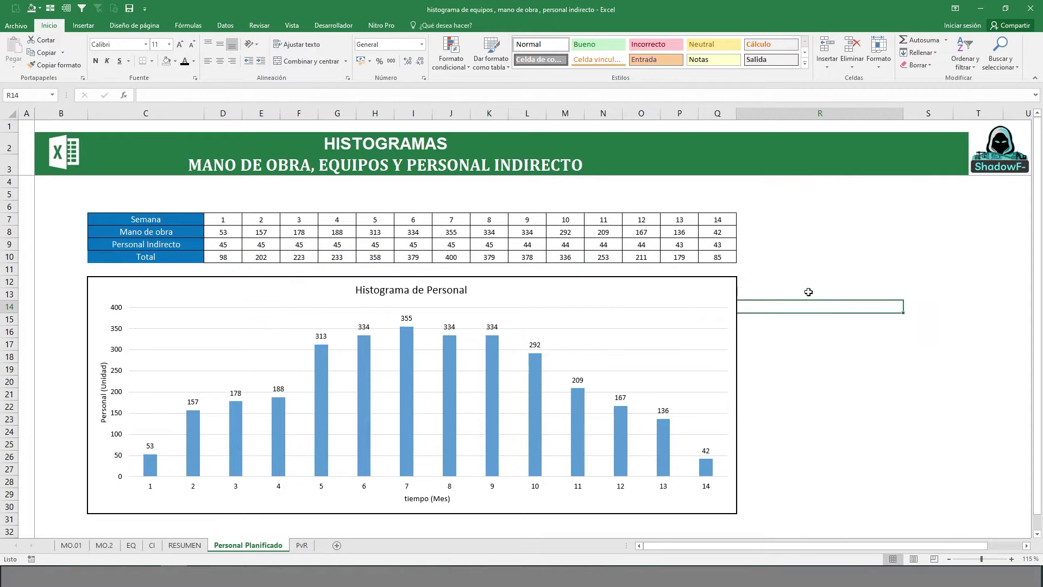
left_click(801, 293)
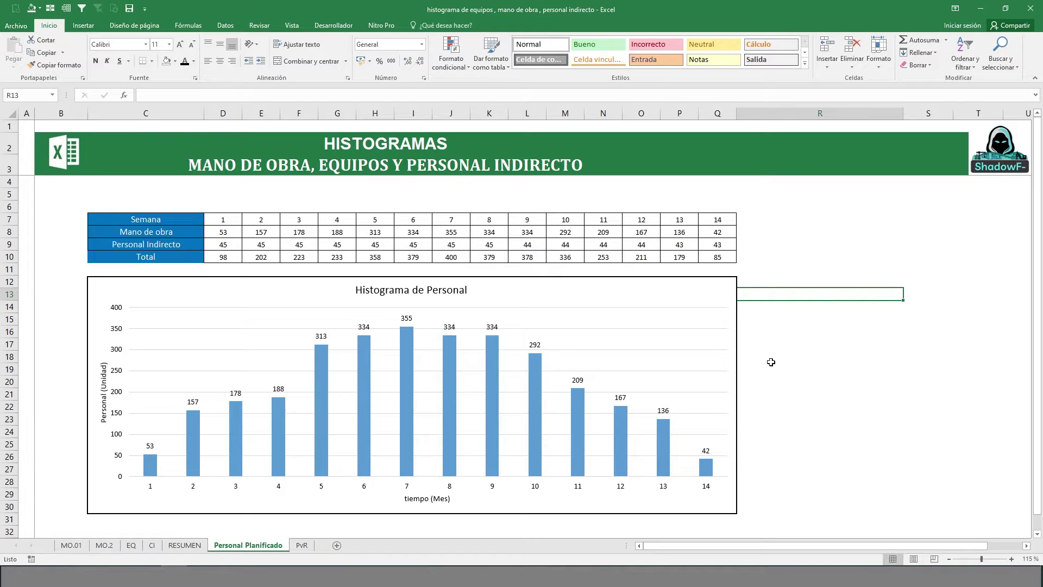
Switch to Microsoft Project and create a new blank project
left_click(227, 566)
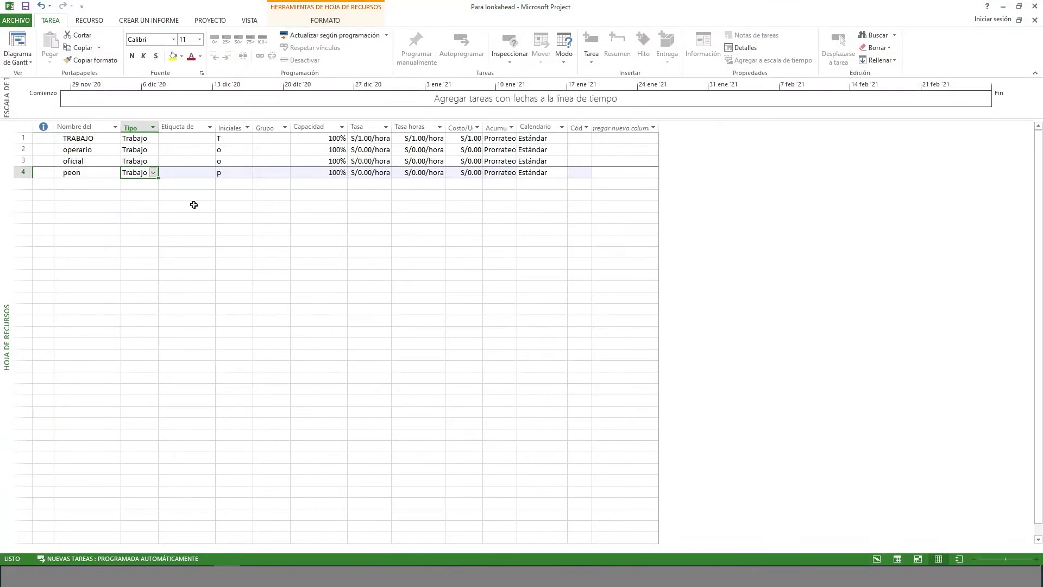
left_click(194, 205)
left_click(18, 59)
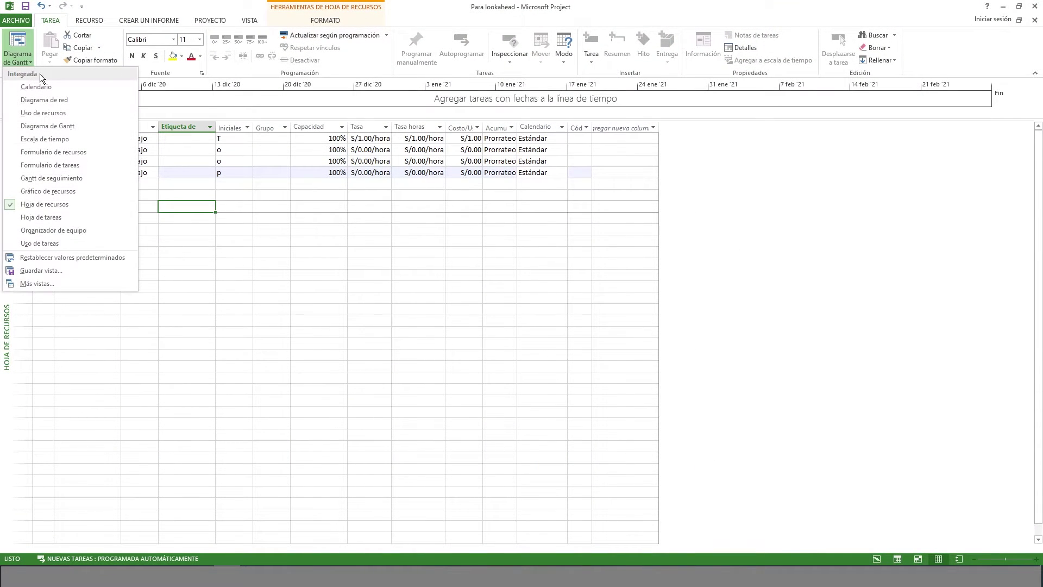
left_click(21, 23)
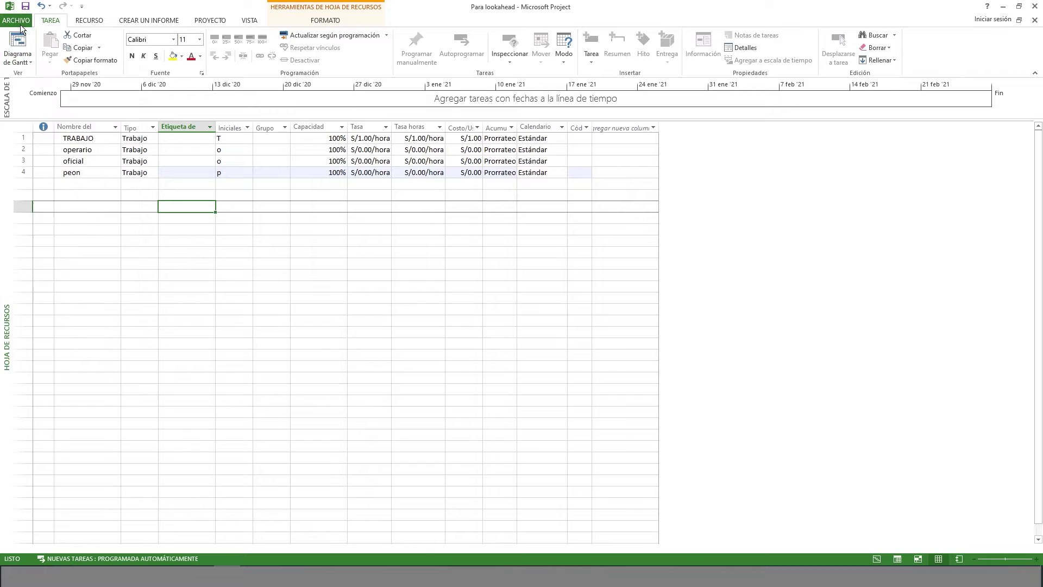
left_click(21, 23)
left_click(30, 66)
left_click(159, 162)
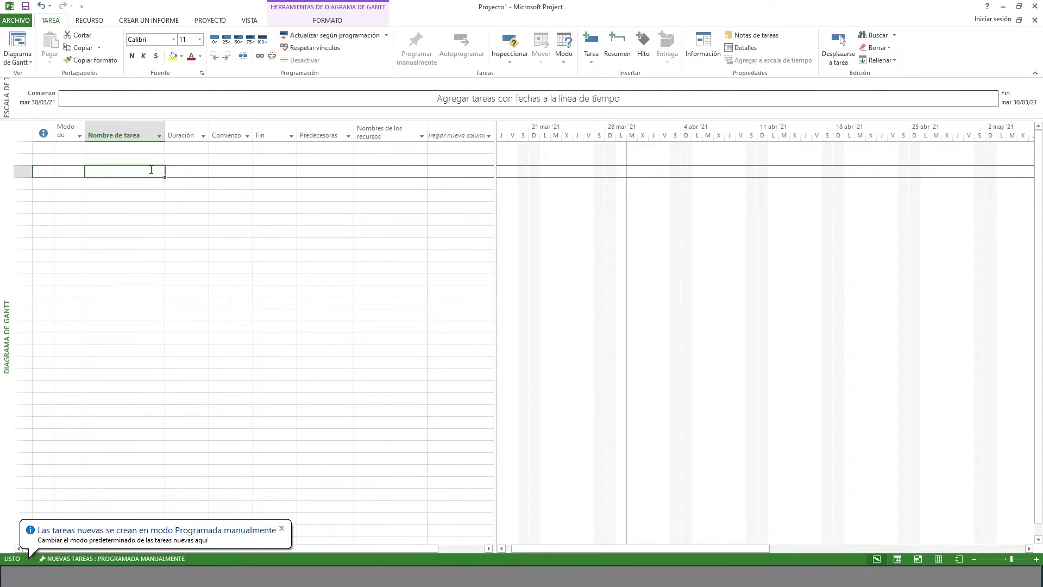
Enter proyecto 1, Componente 1 and componente 2 as tasks in rows 2 to 4 of the task table
left_click(141, 162)
type("proyecto 1")
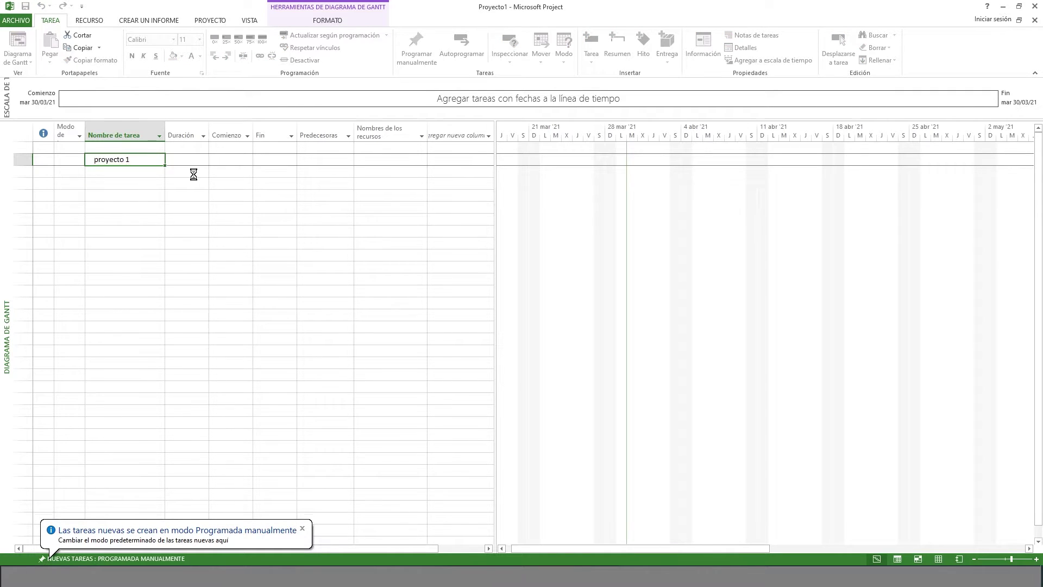
key("Return")
type("tare")
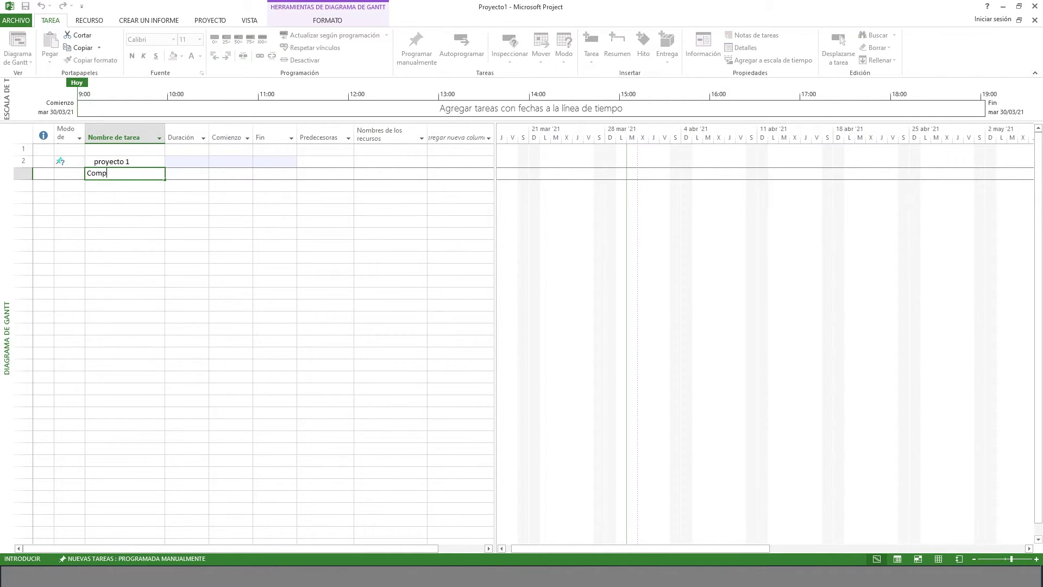
key("Return")
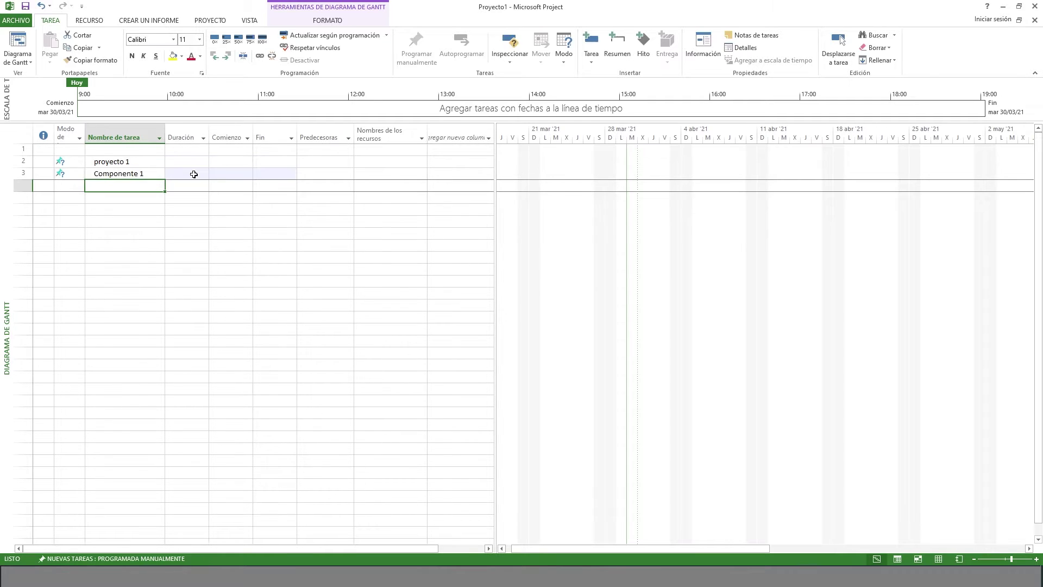
type("componente 2")
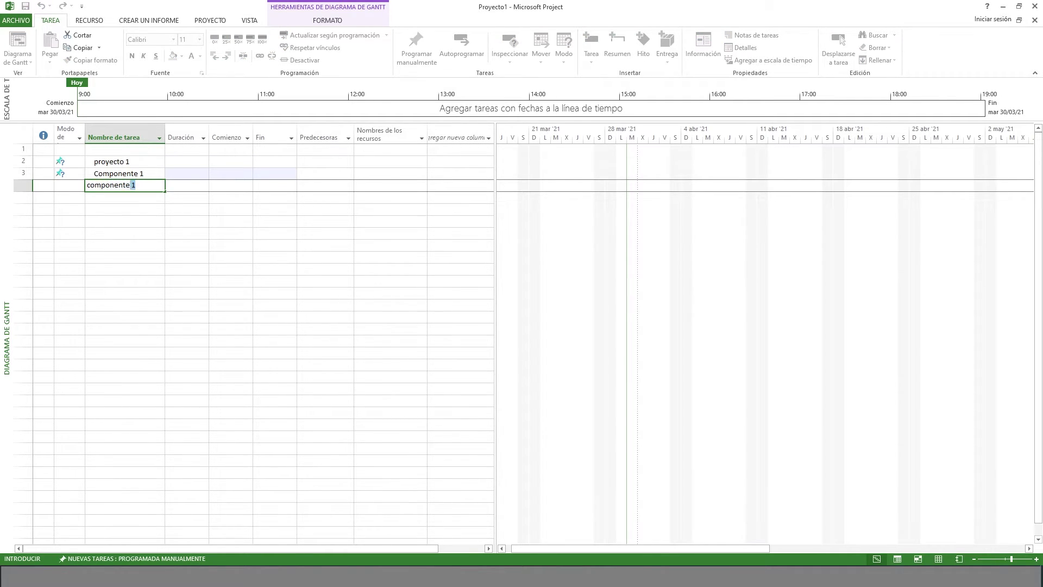
key("Return")
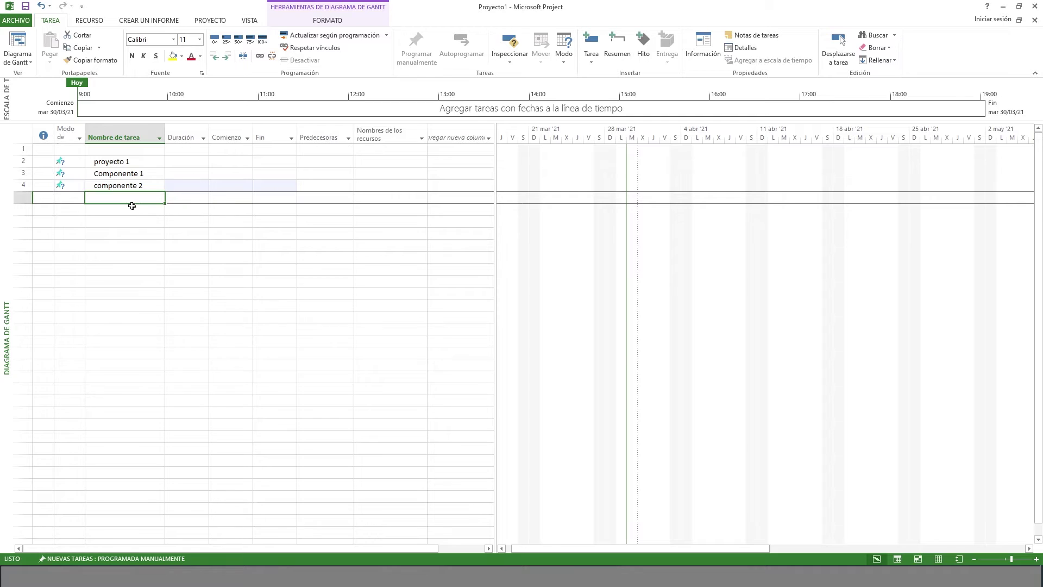
left_click_drag(117, 161, 138, 186)
left_click(127, 161)
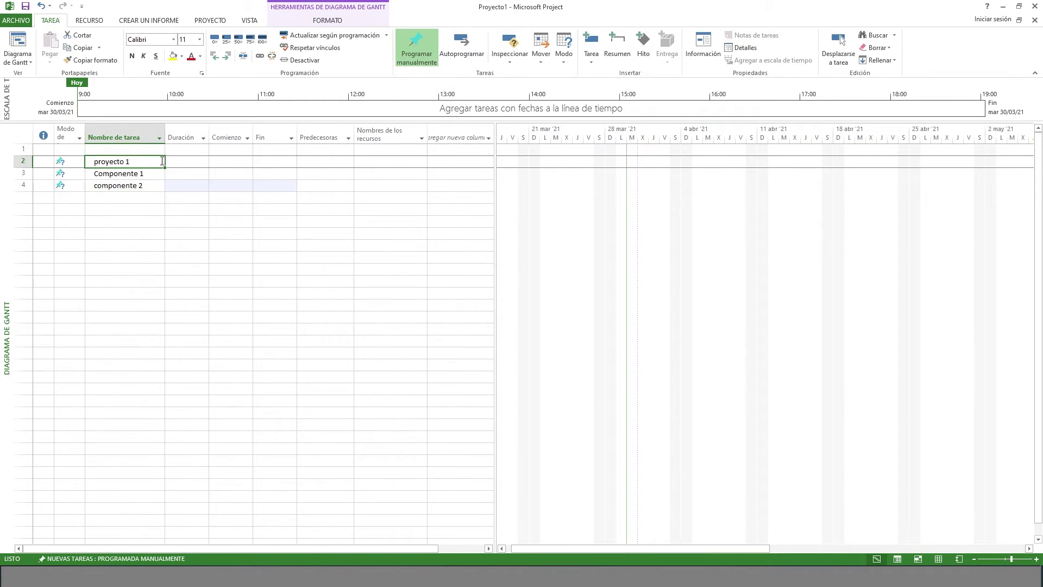
key("alt+shift+Right")
left_click(131, 174)
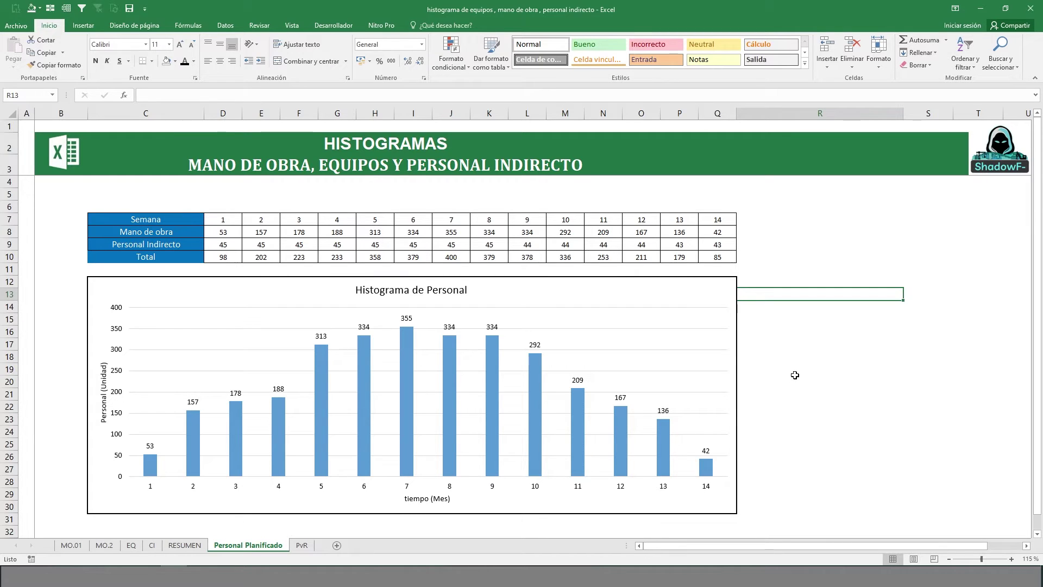
Switch back to Excel and examine the Total row for weeks 1 to 14 on sheet Personal Planificado
left_click(791, 371)
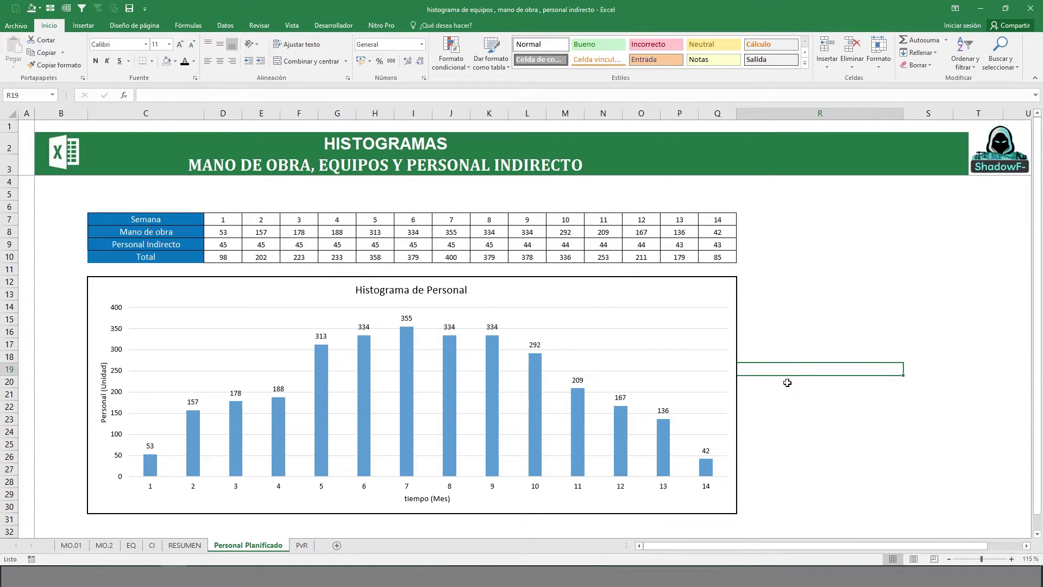
left_click(801, 294)
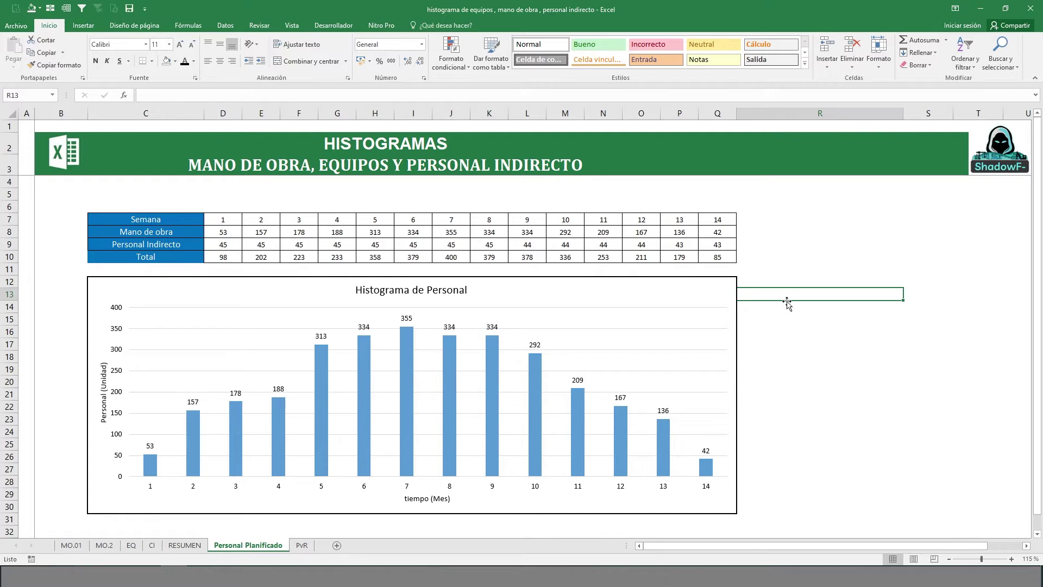
left_click_drag(229, 257, 717, 257)
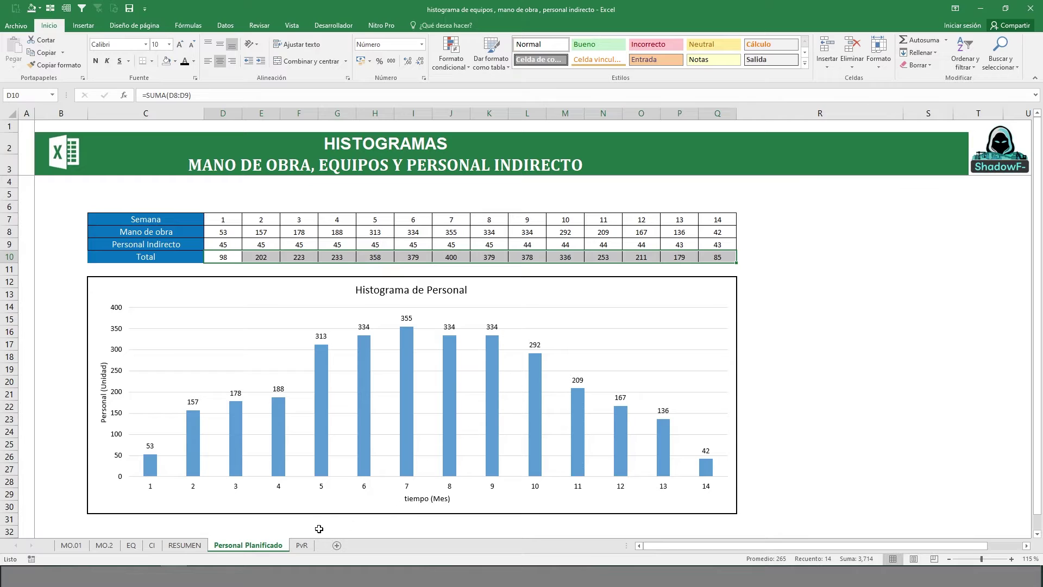
On sheet PvR, insert a copy of the Total row directly below it as row 11
left_click(303, 550)
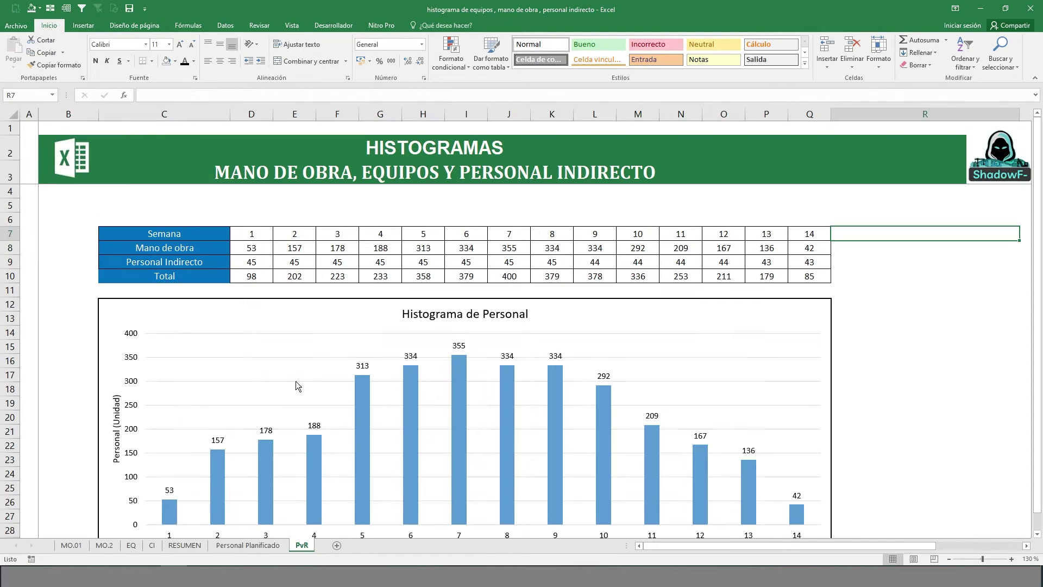
scroll(326, 359, "down", 3)
scroll(385, 395, "up", 3)
left_click_drag(217, 276, 805, 277)
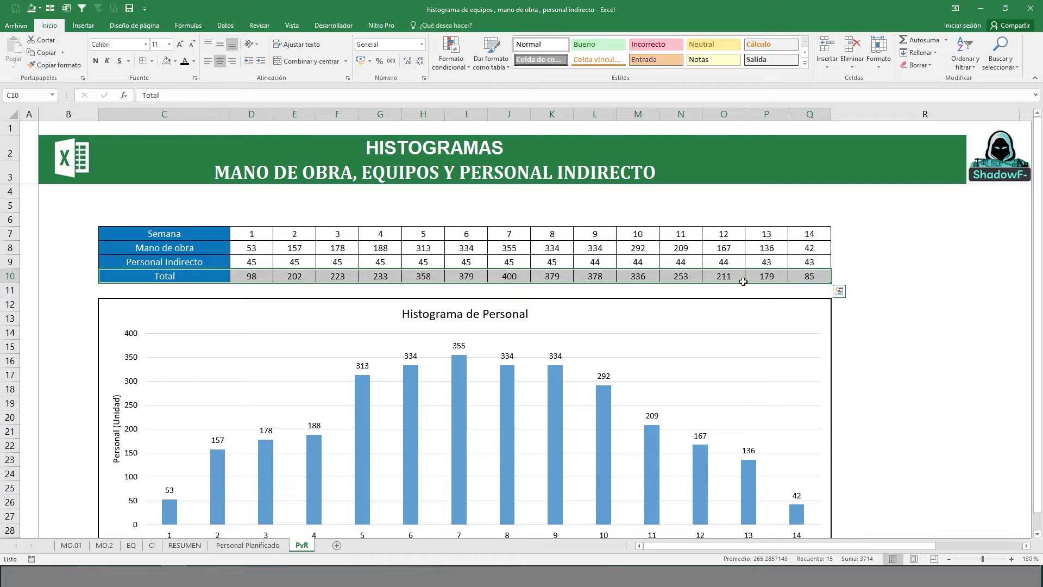
left_click(10, 278)
key("ctrl+c")
left_click(10, 290)
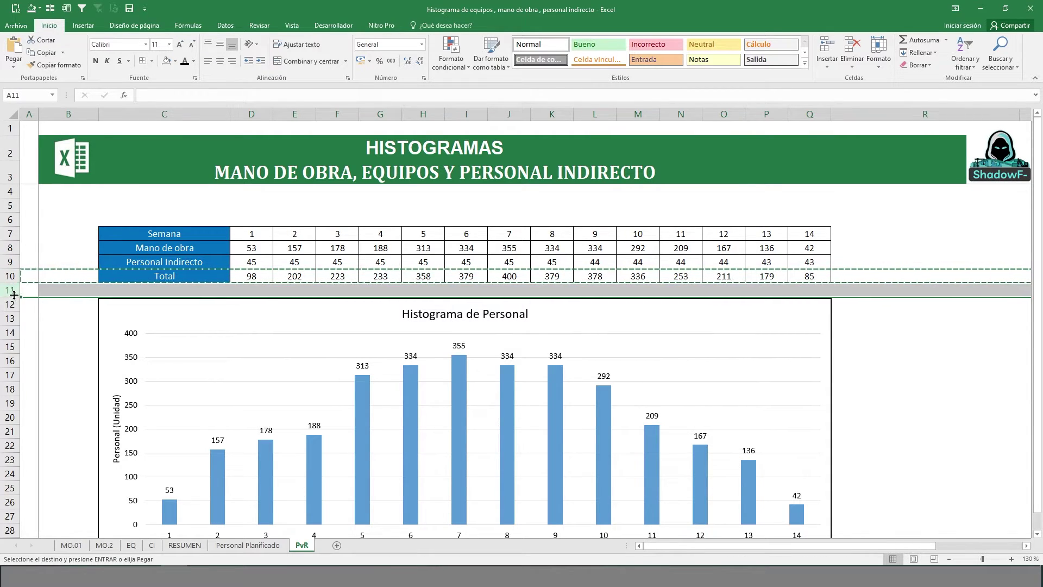
right_click(11, 291)
left_click(71, 371)
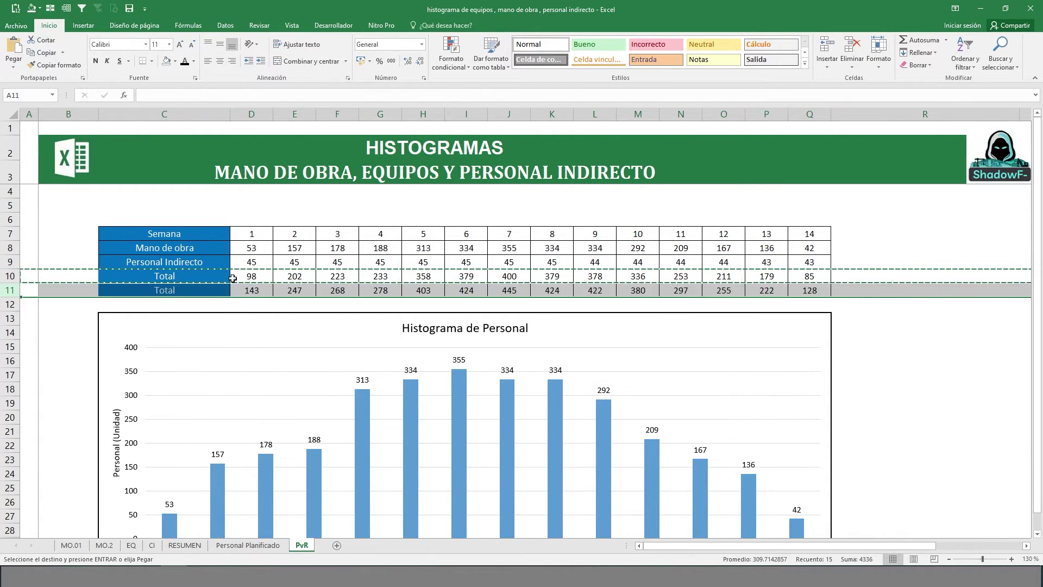
Enter 88 for week 1 and 200 for week 2 in the copied Total row
left_click(256, 290)
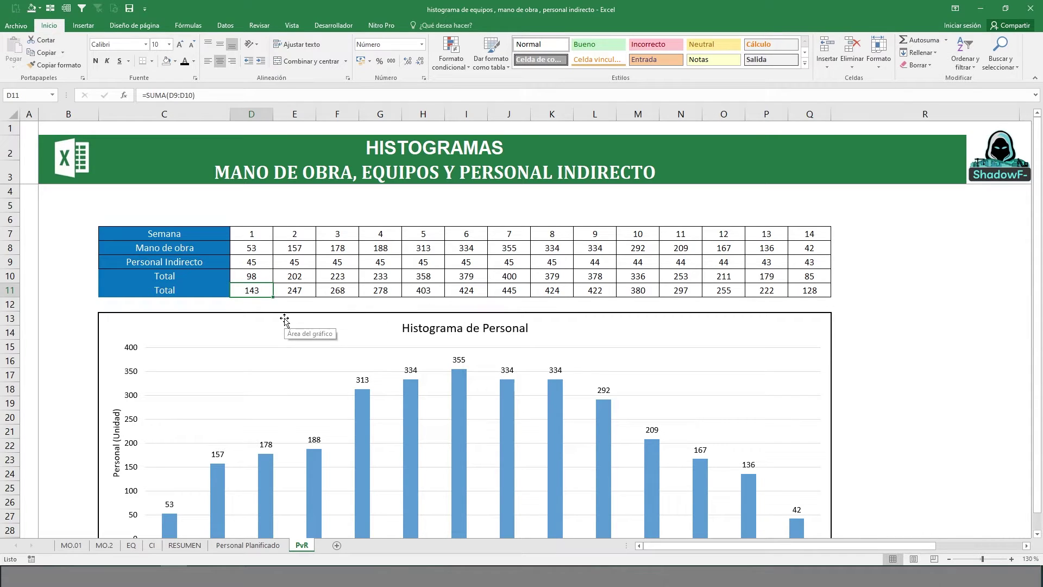
type("88")
key("Tab")
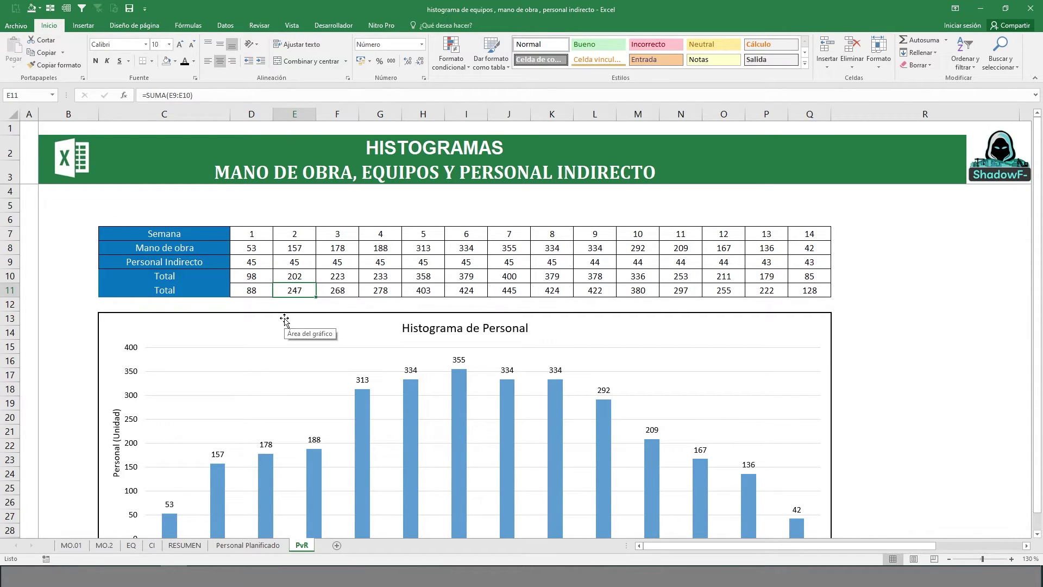
type("200")
key("Right")
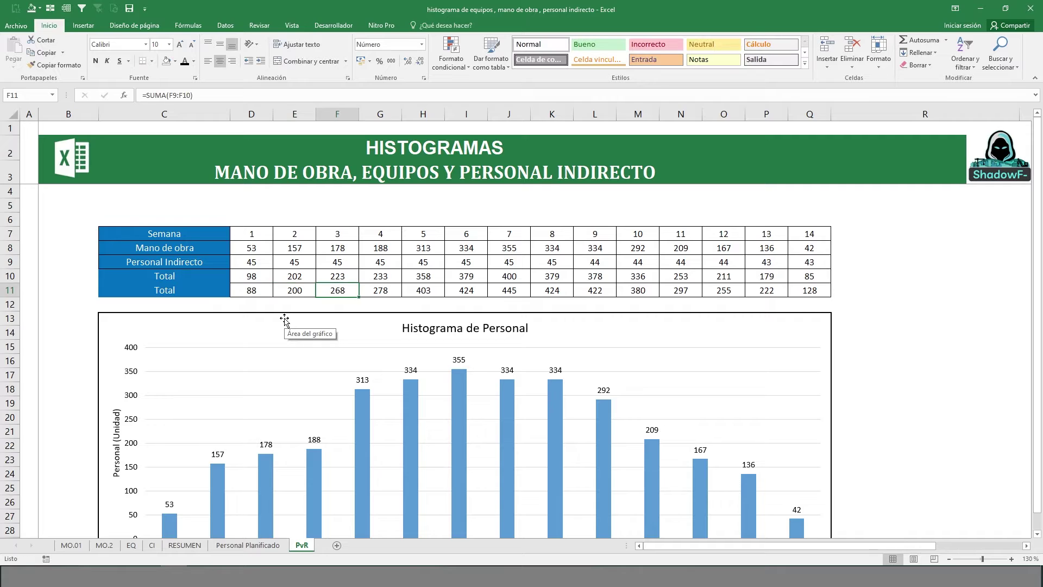
Clear the copied Total row's values for weeks 4 to 14
key("Right")
key("Delete")
key("Right")
key("Delete")
key("Right")
key("Delete")
key("Right")
key("Delete")
key("Right")
key("Delete")
key("Right")
key("Delete")
key("Right")
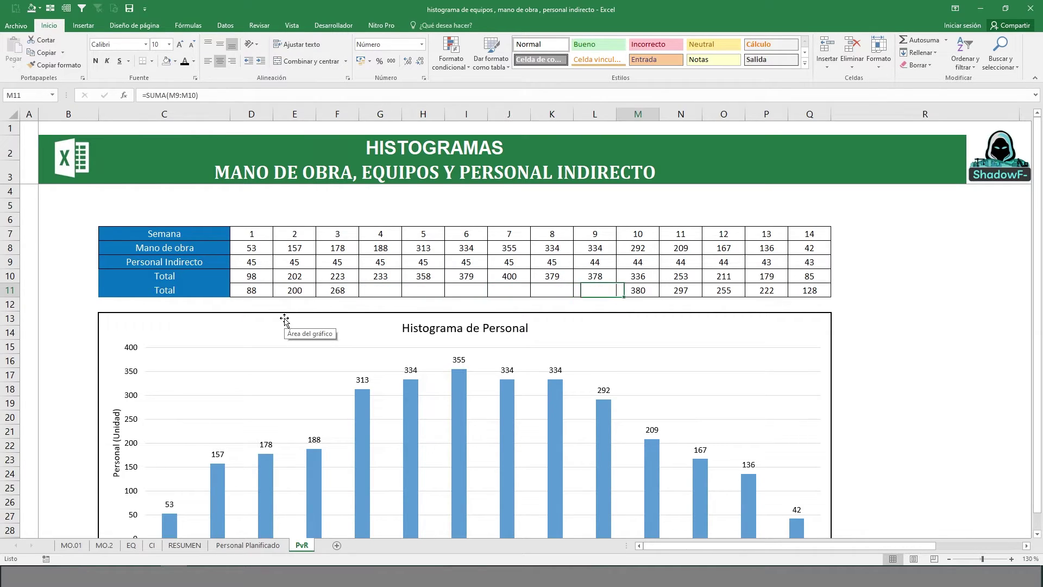
key("Delete")
key("Right")
key("Delete")
key("Right")
key("Delete")
key("Right")
key("Delete")
key("Right")
key("Delete")
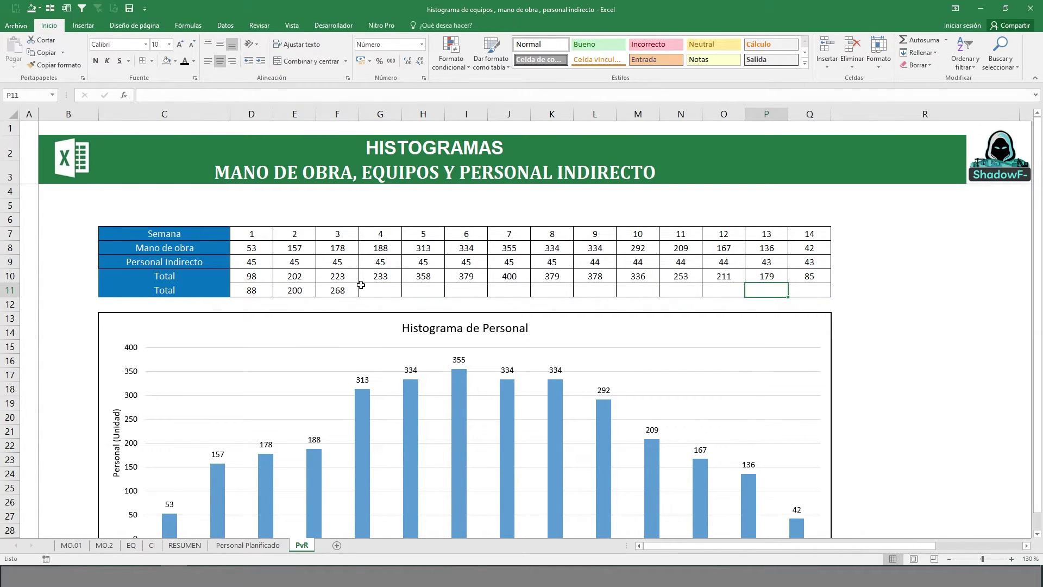
Set the week 3 value in the copied Total row to 220
key("ctrl+Left")
type("220")
key("Return")
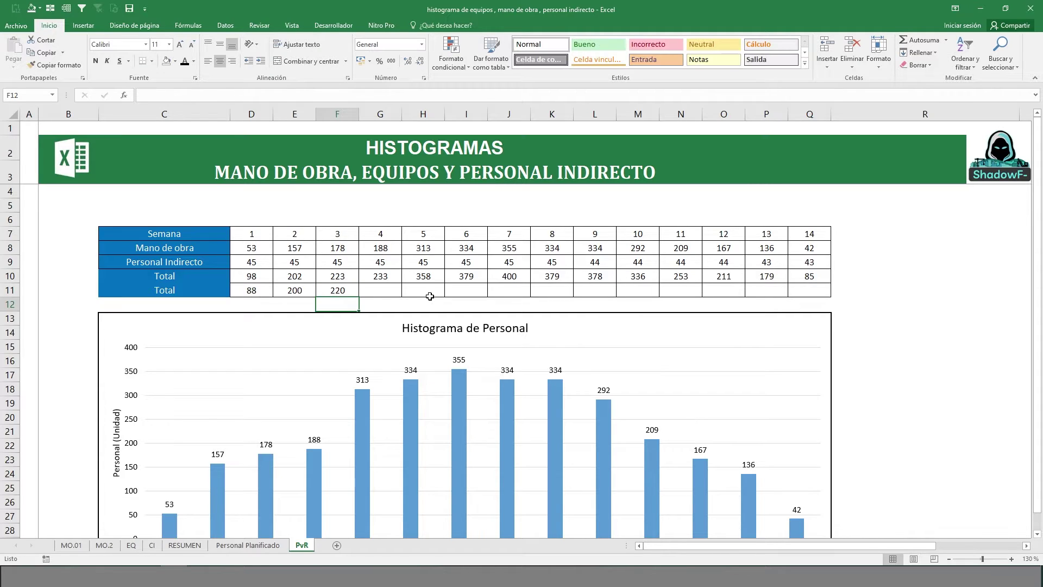
Add a second data series to the Histograma de Personal chart using the values in D11:F11
scroll(385, 294, "down", 1)
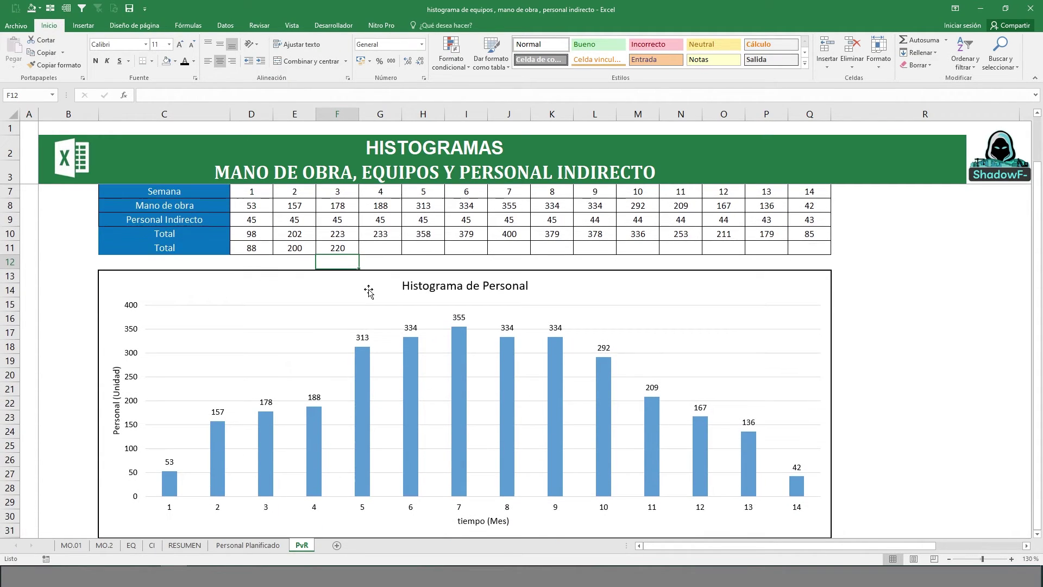
left_click(275, 340)
left_click(422, 25)
left_click(580, 55)
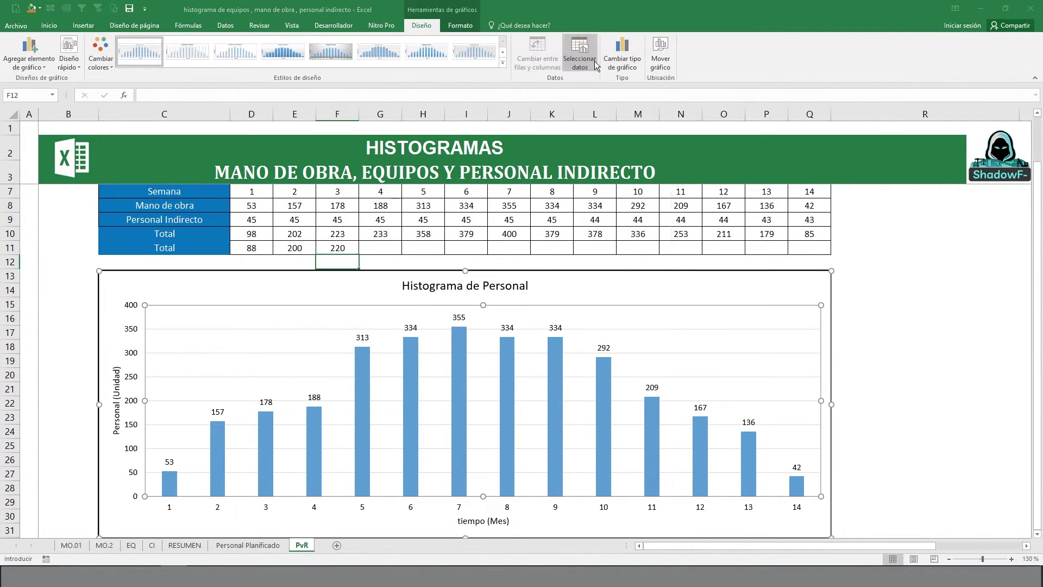
left_click(378, 257)
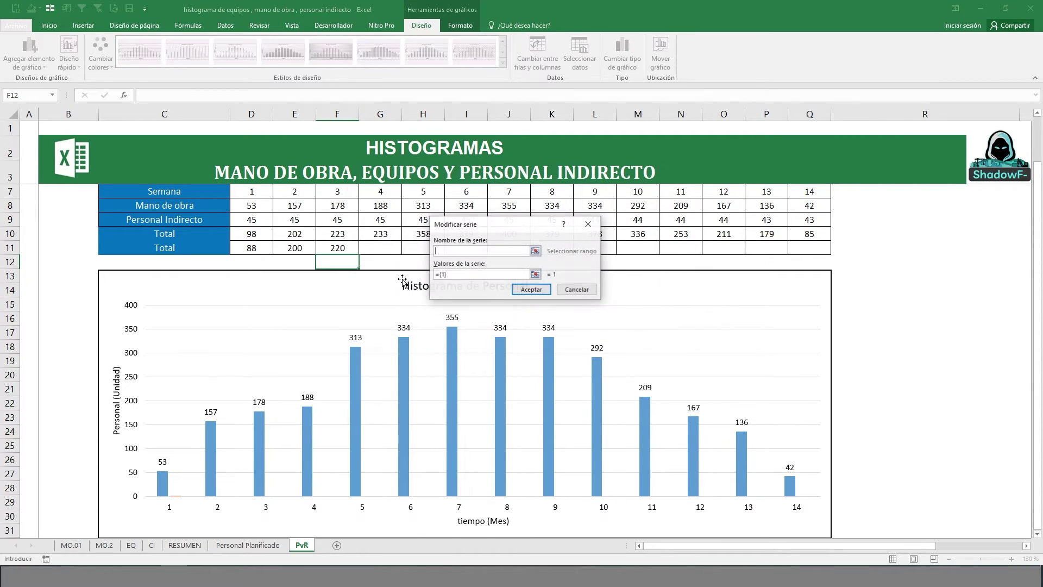
left_click(535, 275)
left_click_drag(252, 248, 337, 250)
left_click(529, 291)
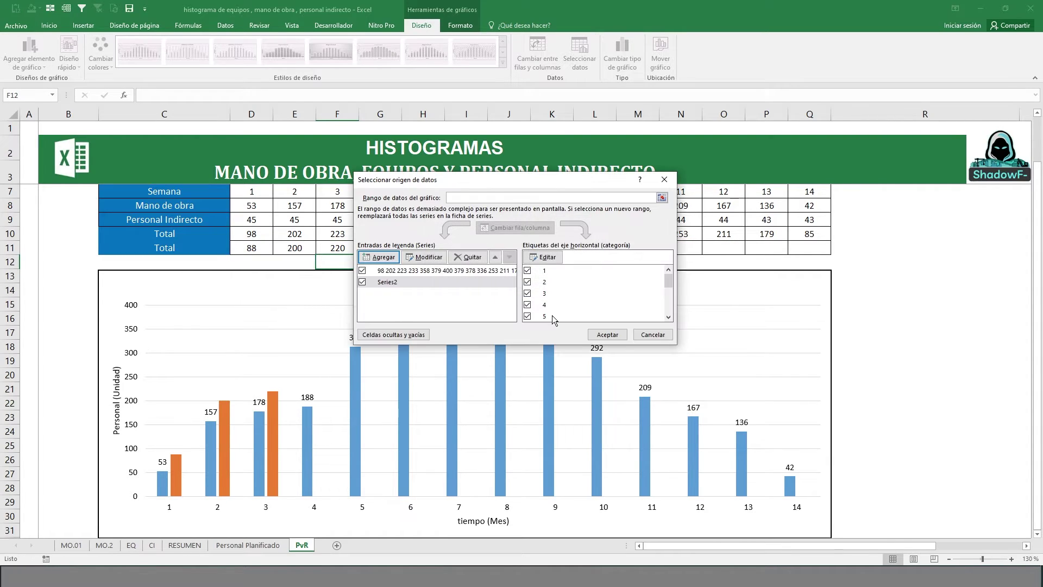
left_click(607, 335)
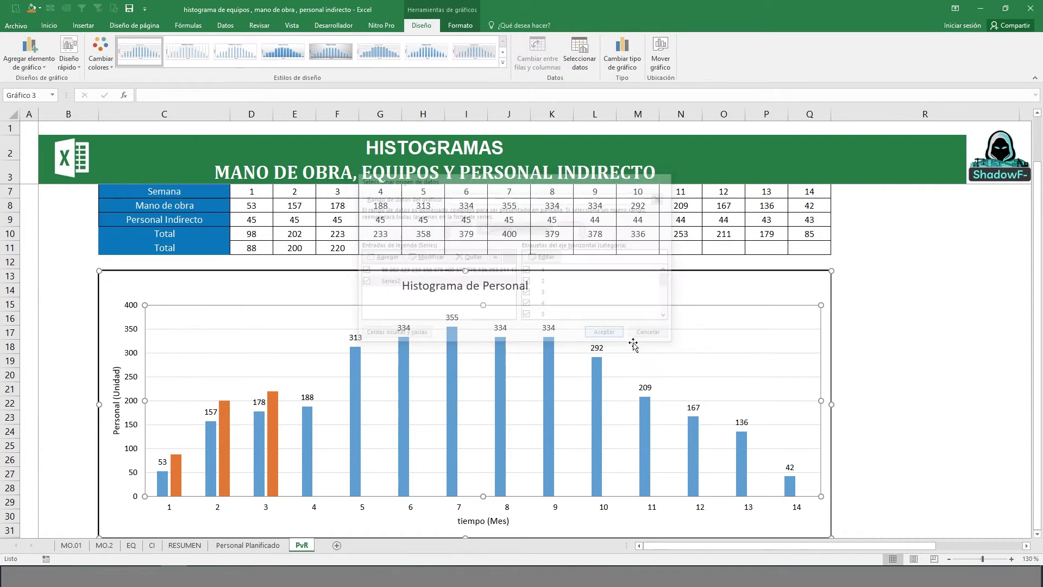
Add data labels to the orange series in the Histograma de Personal chart
left_click(249, 249)
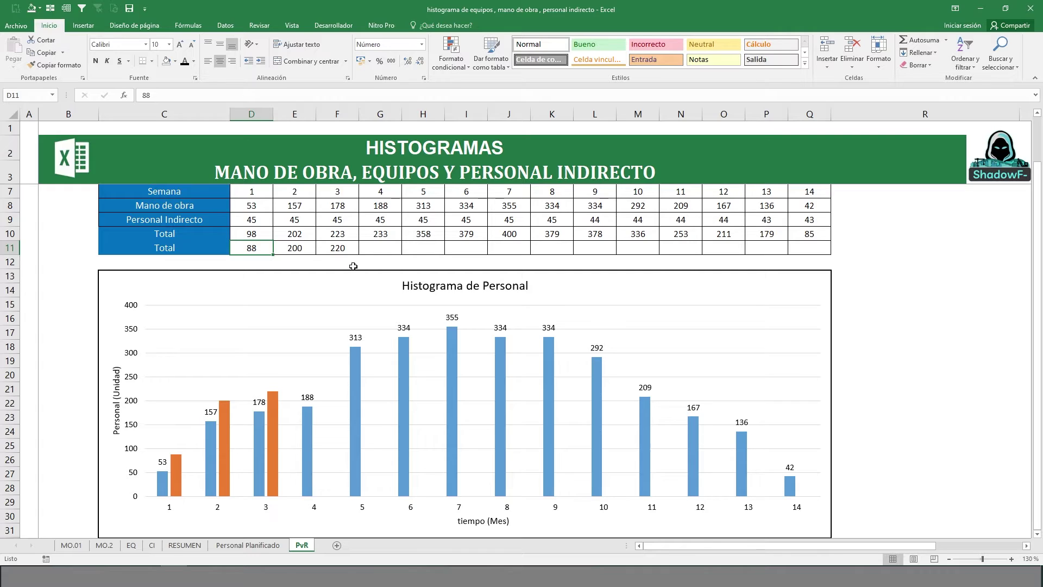
right_click(225, 417)
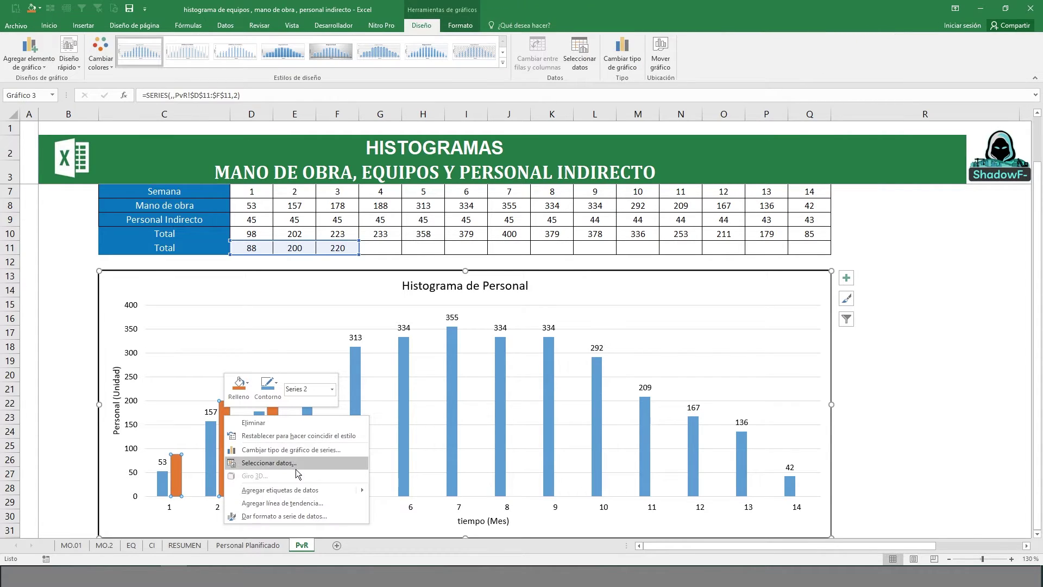
left_click(293, 490)
left_click(289, 329)
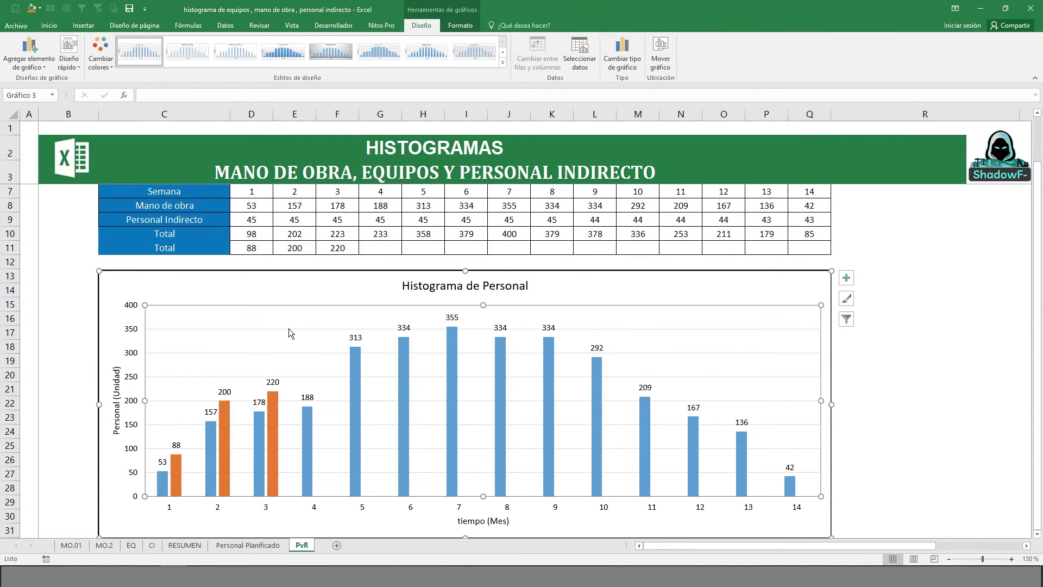
Change the blue chart series' values to the original Total row, D10:Q10, and select the orange series
left_click(252, 252)
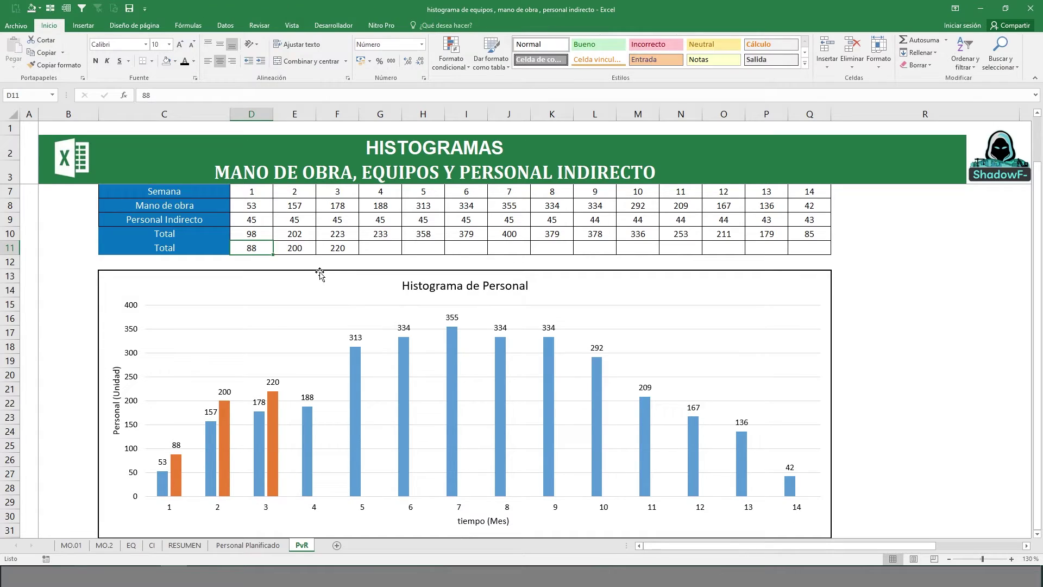
left_click(293, 250)
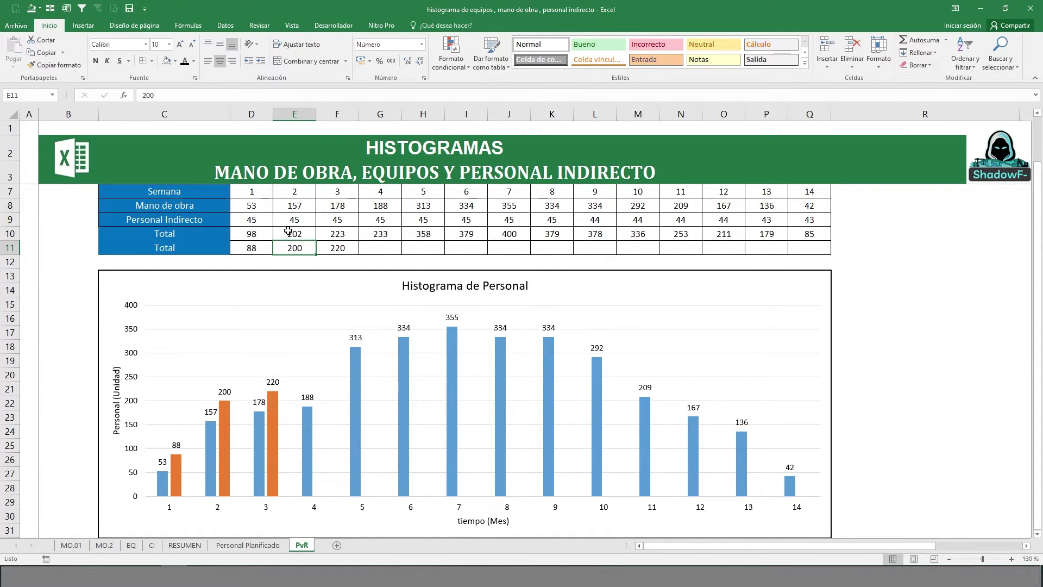
left_click(263, 233)
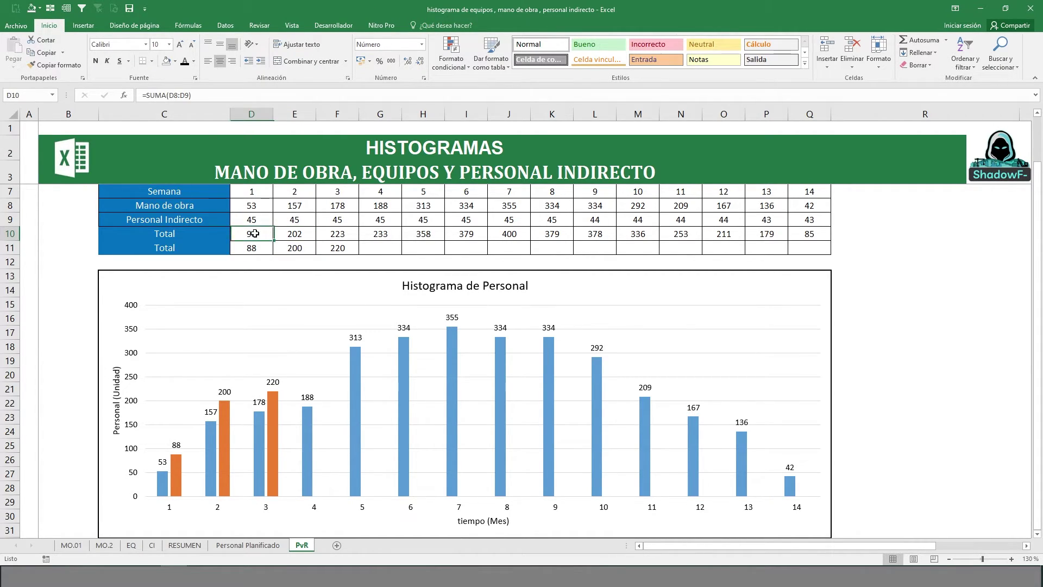
left_click(353, 360)
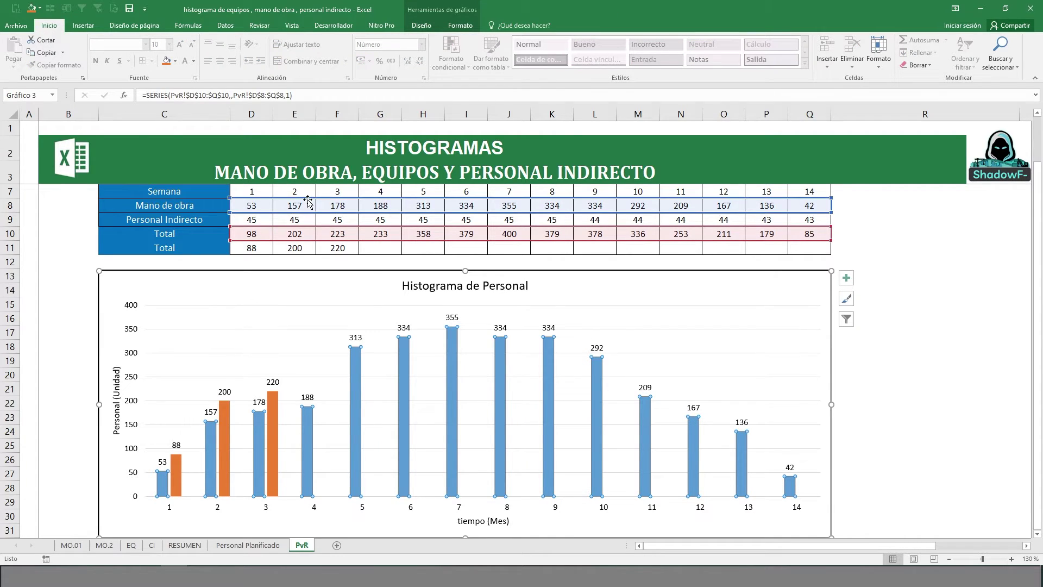
left_click_drag(310, 208, 308, 232)
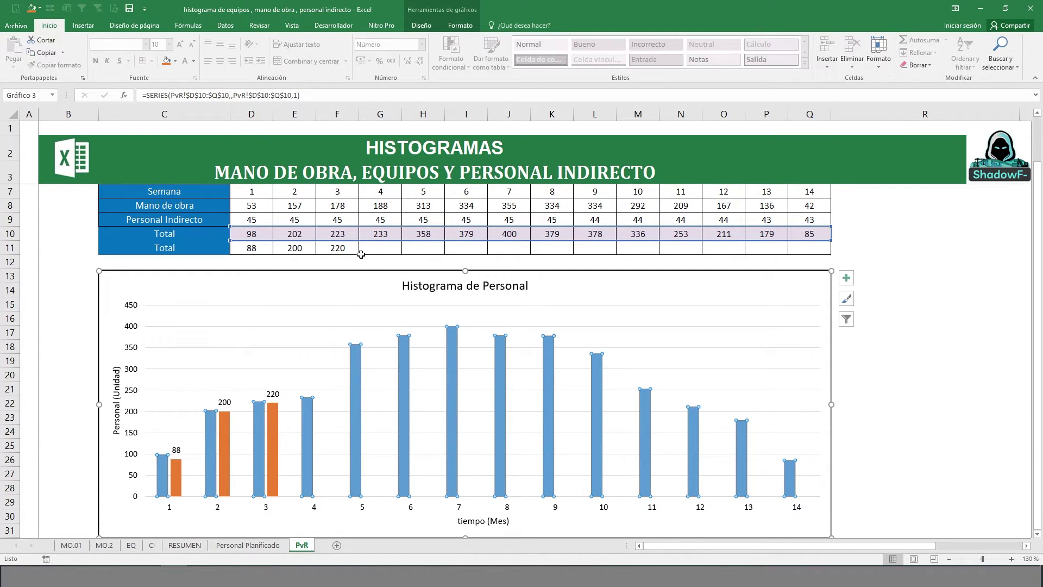
left_click(333, 298)
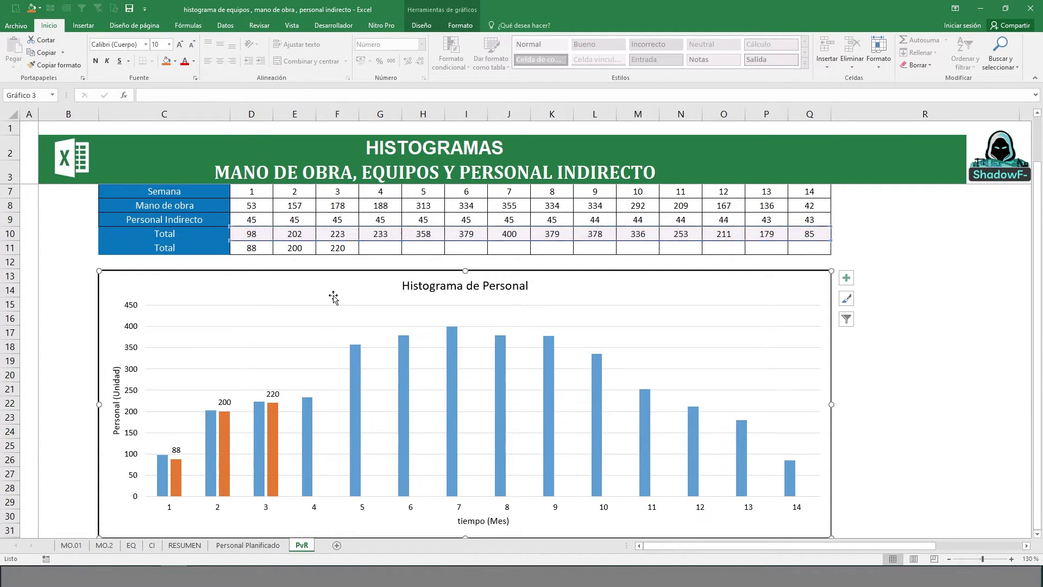
left_click(276, 421)
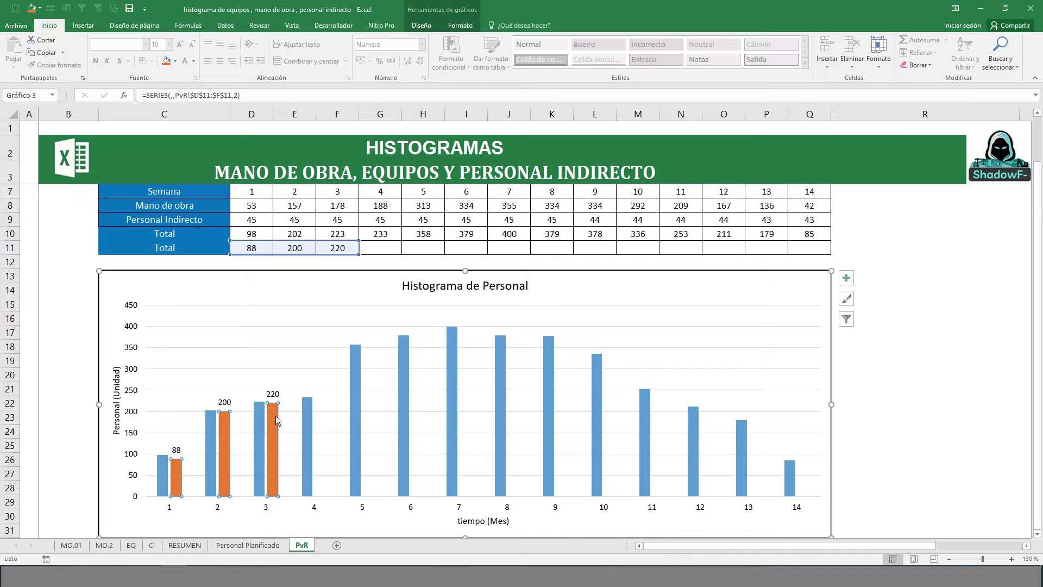
Change the copied Total row's values for weeks 1 to 3 to 58, 152 and 200
left_click(354, 351)
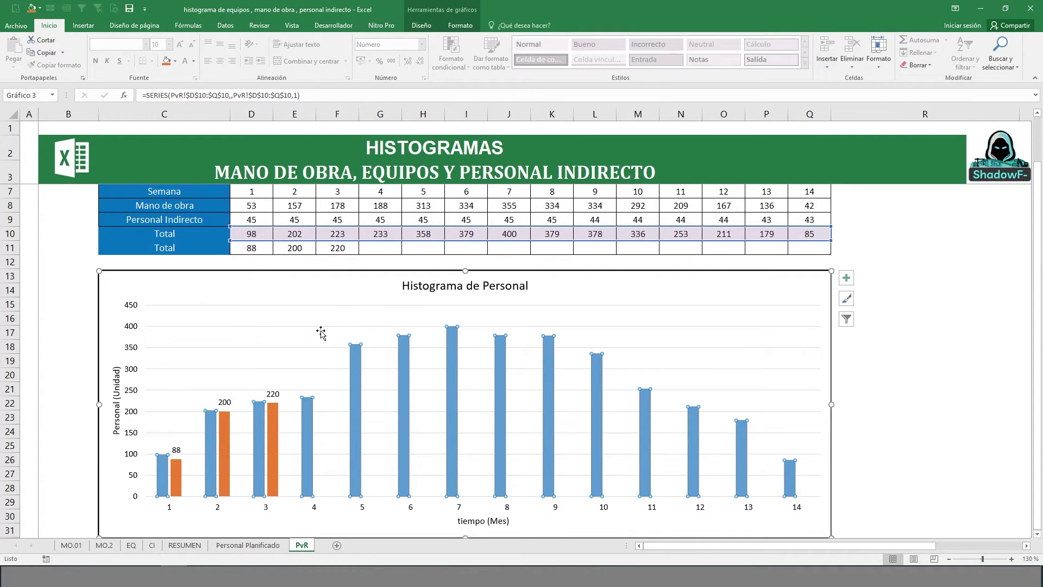
left_click(284, 250)
key("Left")
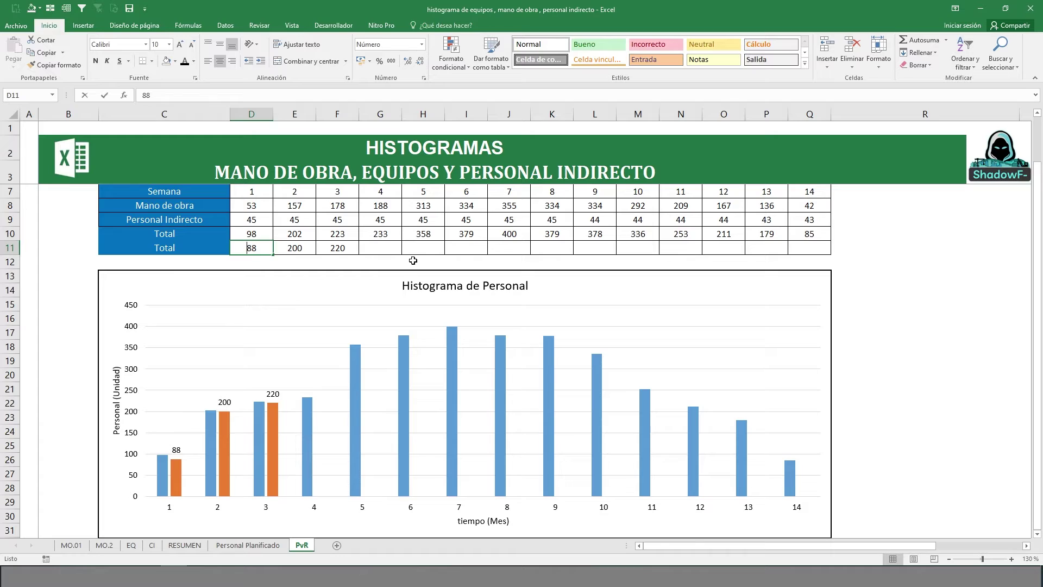
type("58")
key("Tab")
type("1")
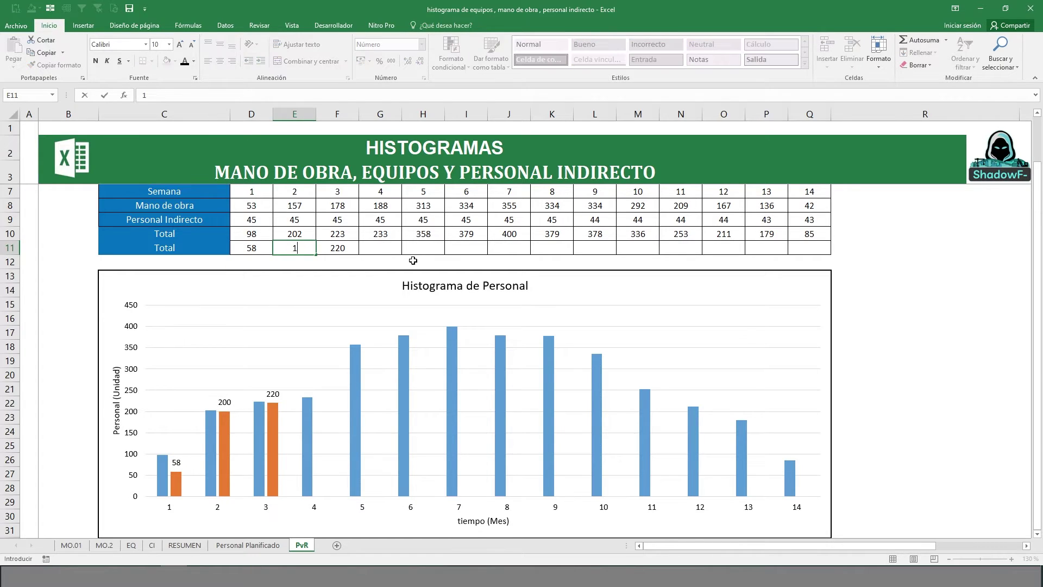
type("52")
key("Tab")
type("200")
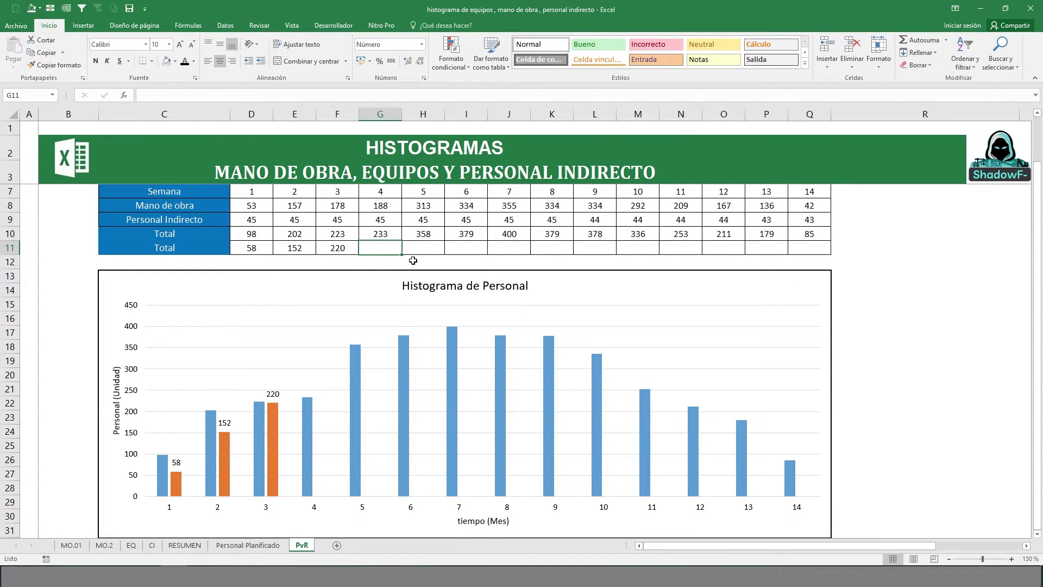
key("Return")
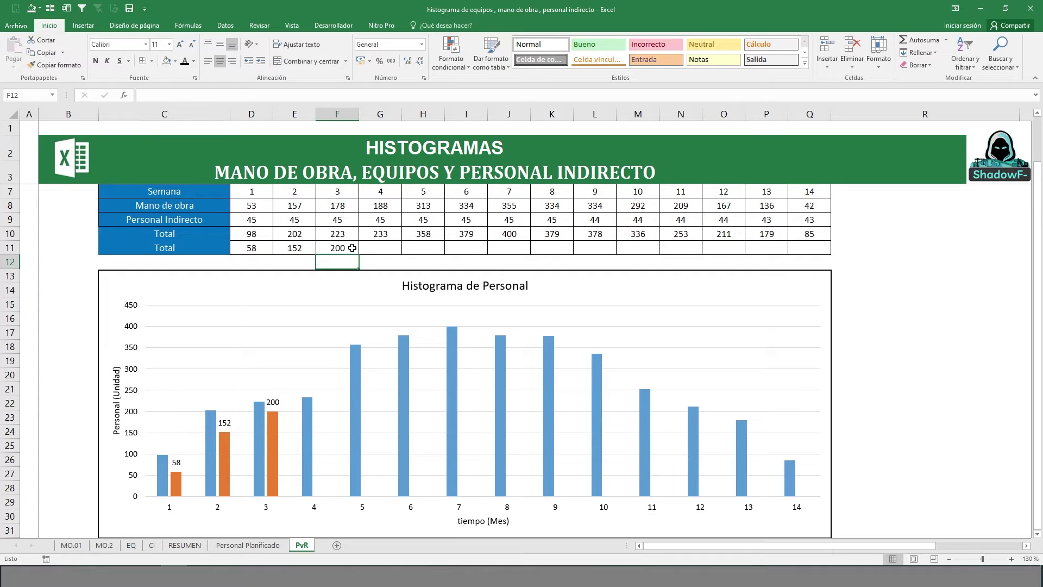
Rename the two total rows' labels in C10 and C11 as Total Planificado and Total Real
scroll(337, 249, "up", 1)
left_click(188, 278)
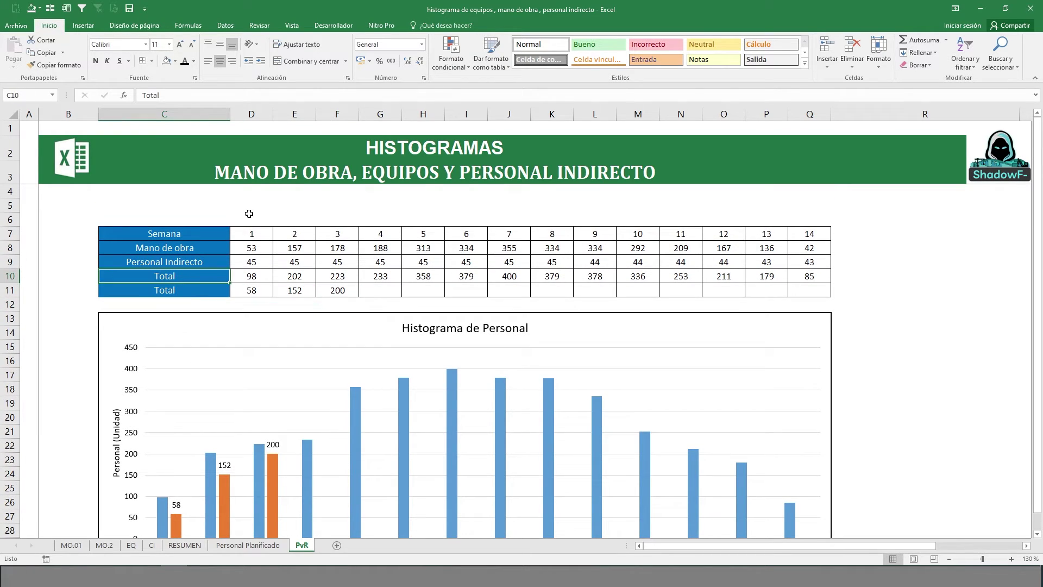
key("Right")
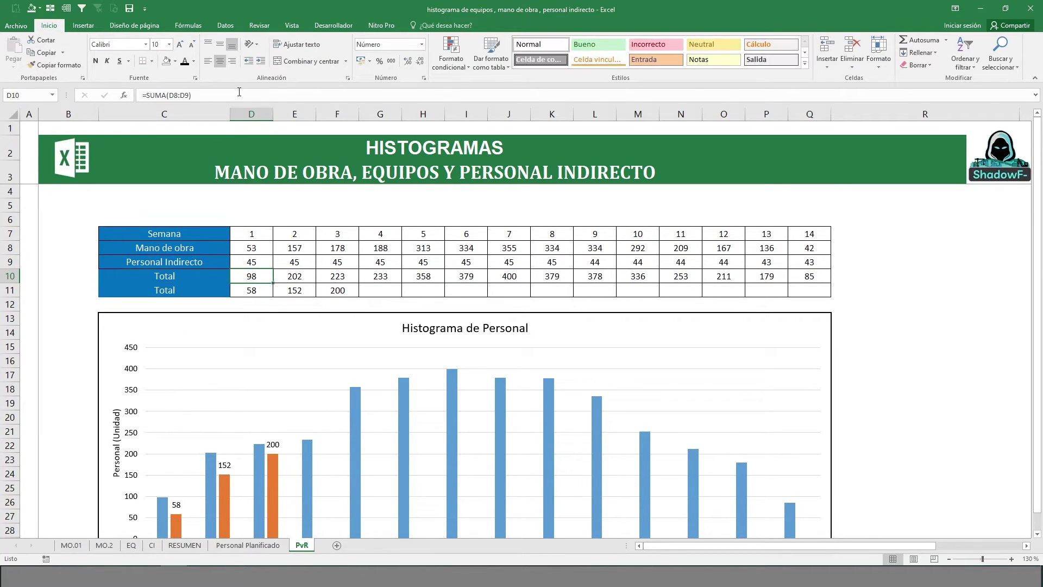
key("Left")
left_click(239, 94)
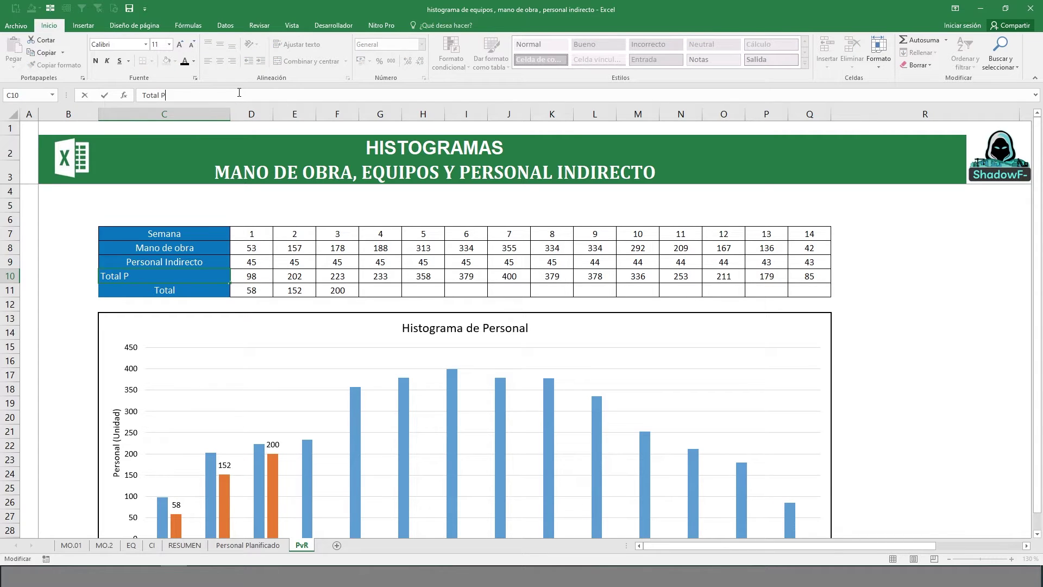
type("Planificado")
key("Return")
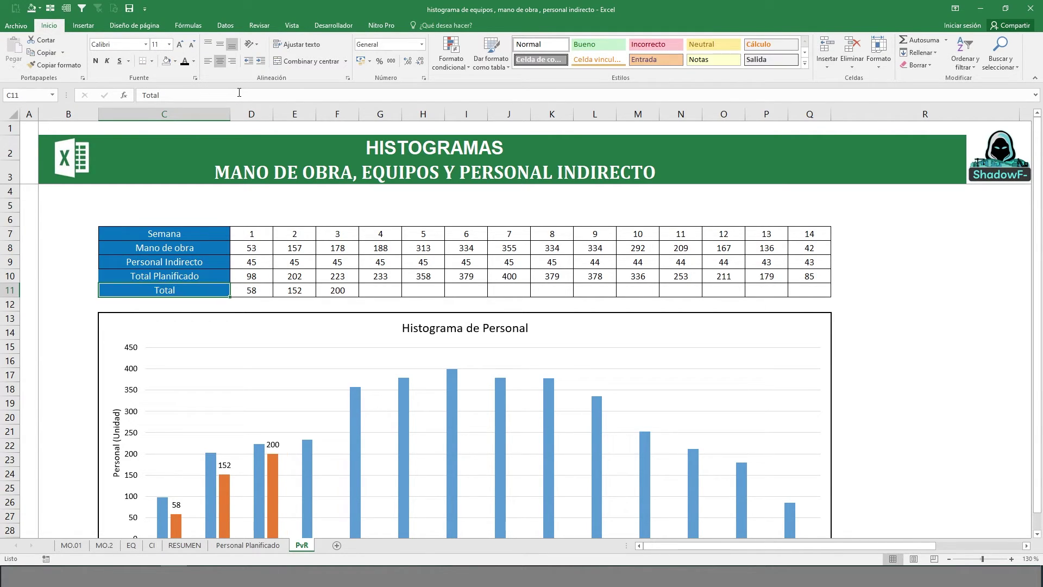
left_click(239, 93)
type("Real")
key("Return")
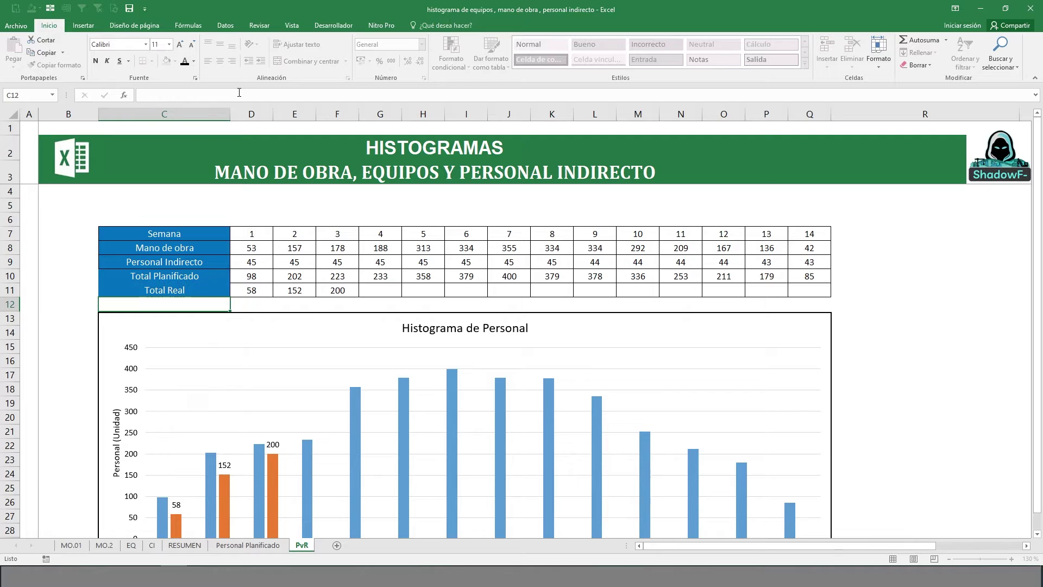
Add data labels to the blue Total Planificado series in the Histograma de Personal chart
scroll(415, 423, "down", 1)
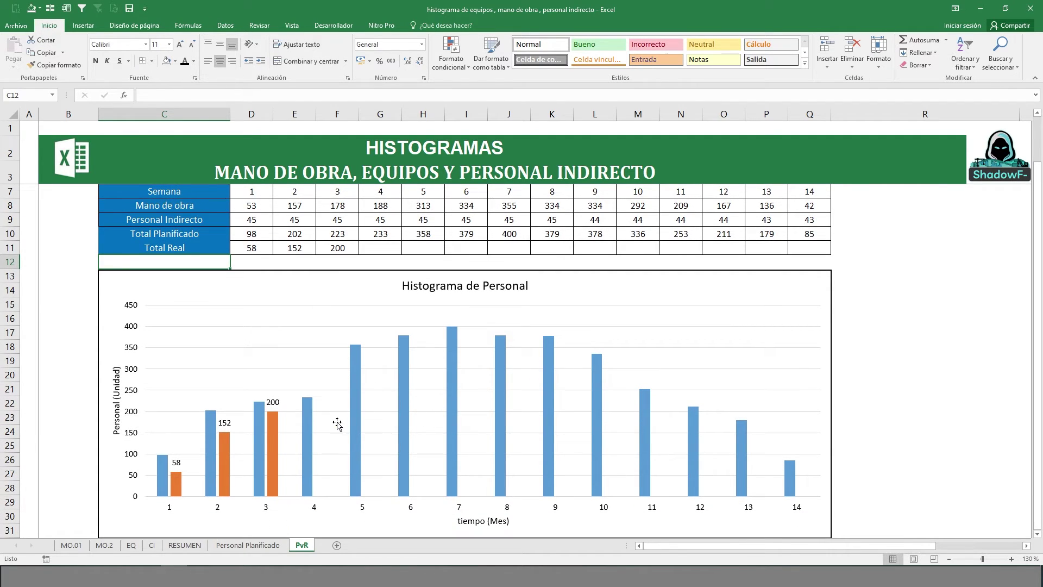
left_click(212, 417)
right_click(211, 414)
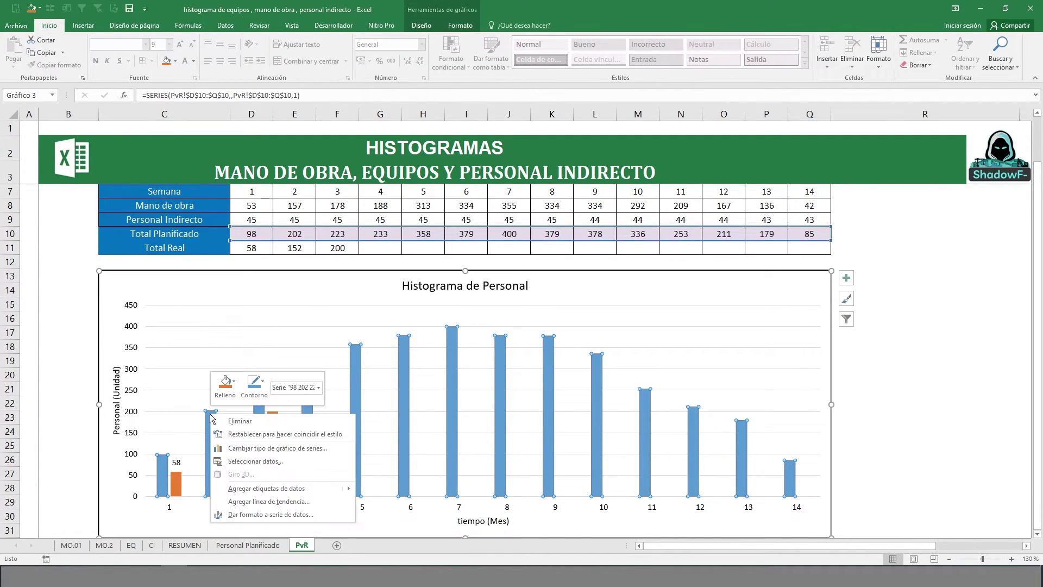
mouse_move(332, 490)
left_click(387, 485)
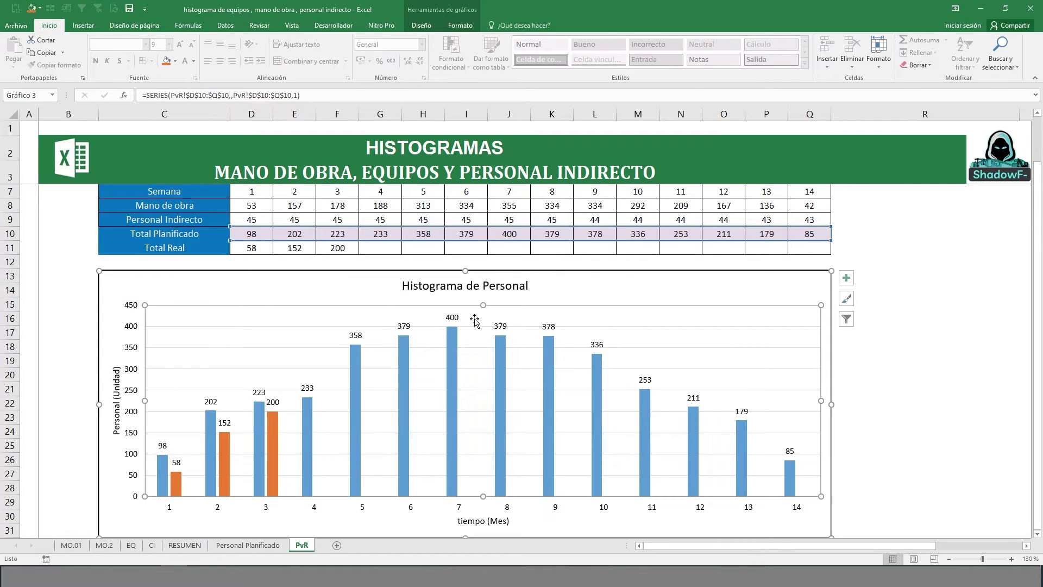
left_click(430, 325)
Make the text of the Total Planificado row C10:Q10 green and remove the blue fill from its label
left_click(268, 234)
left_click_drag(199, 232, 807, 233)
left_click(194, 61)
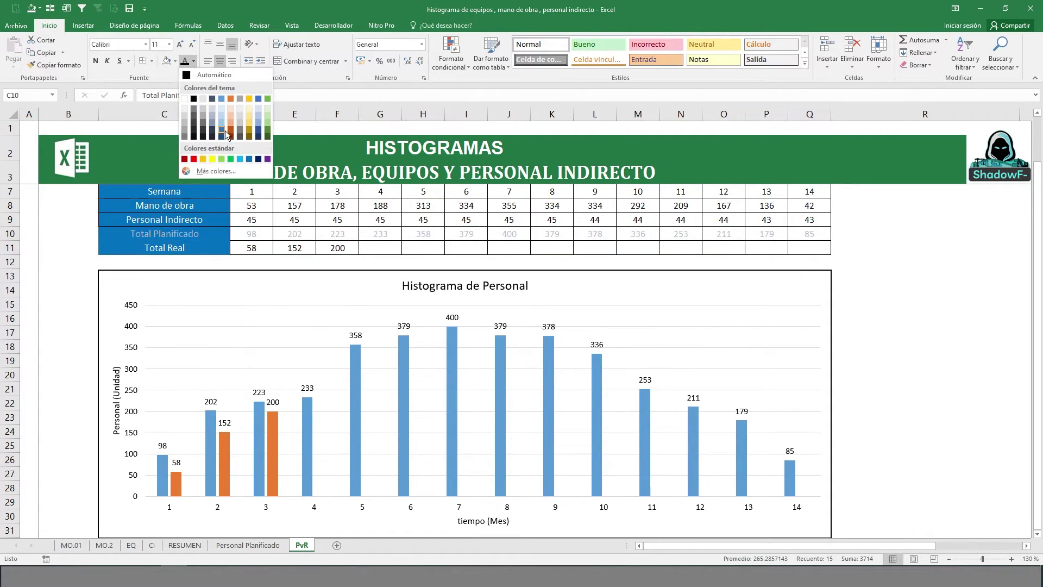
left_click(233, 156)
left_click_drag(197, 247, 802, 247)
left_click_drag(172, 233, 923, 250)
left_click_drag(195, 235, 809, 234)
left_click(169, 61)
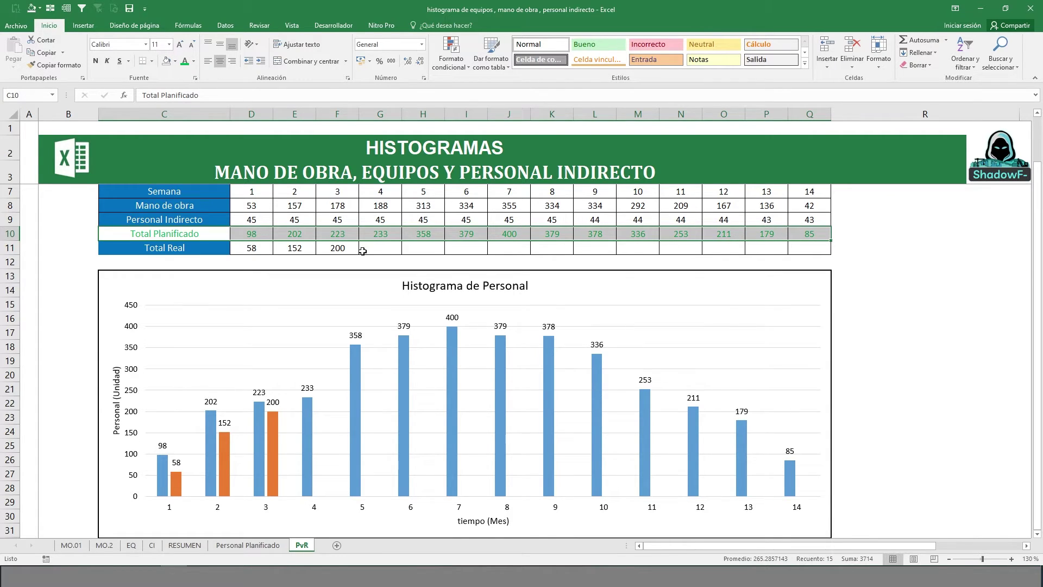
Compare the Total Planificado and Total Real values in the table with the paired bars in the chart
left_click(380, 251)
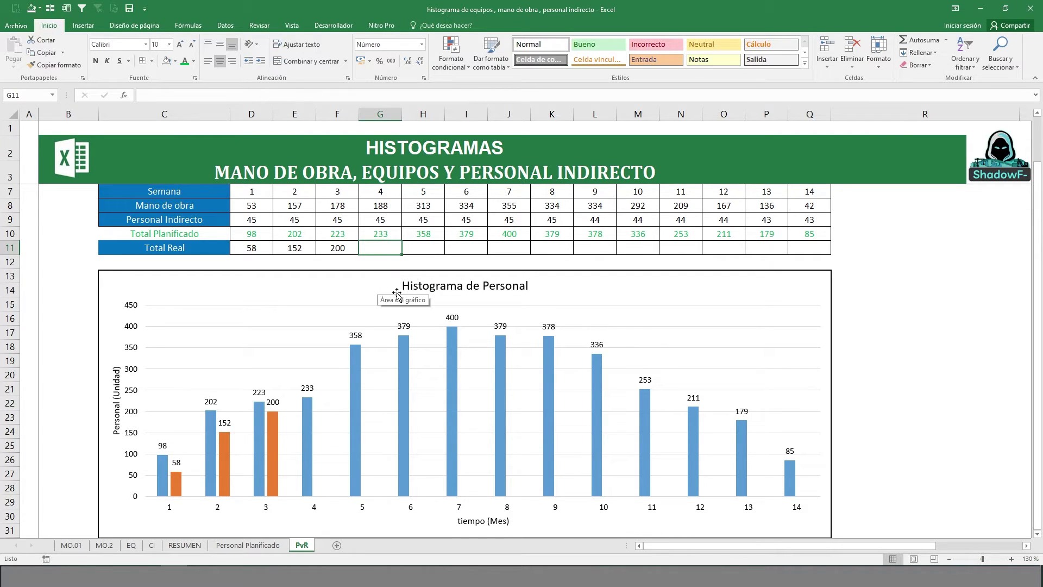
left_click(338, 249)
left_click(336, 233)
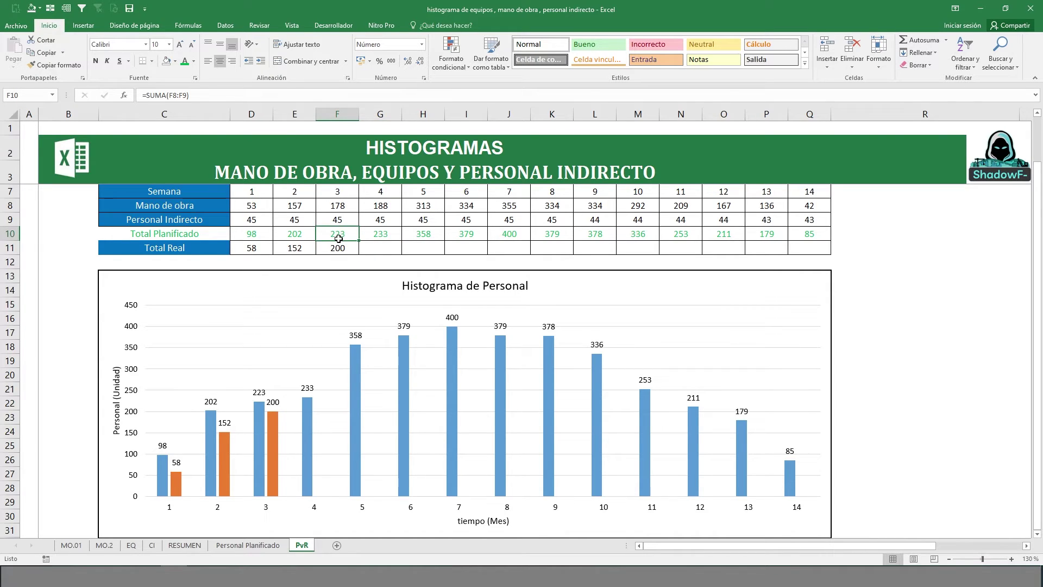
left_click(334, 252)
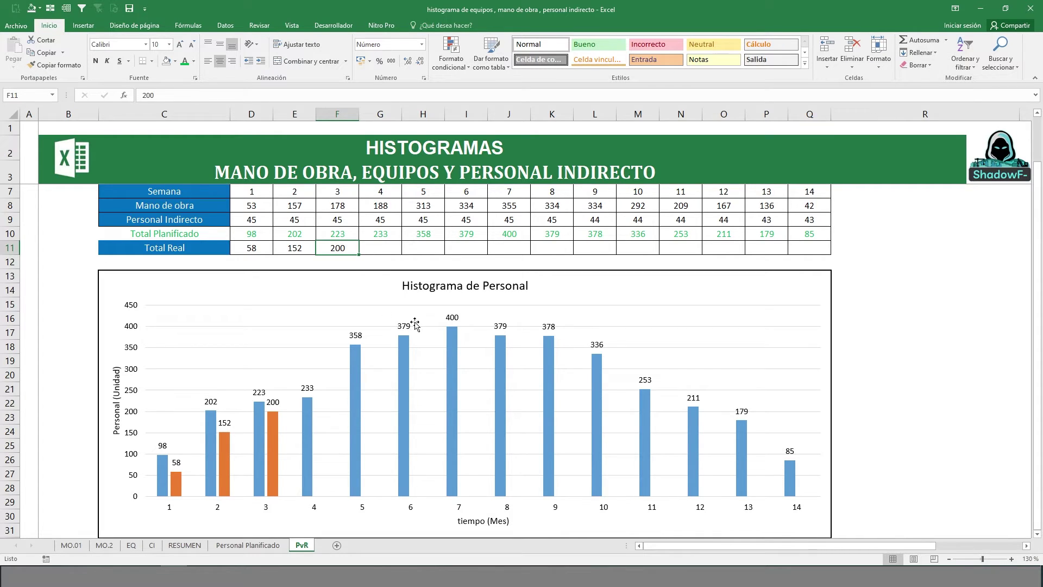
scroll(405, 304, "up", 1)
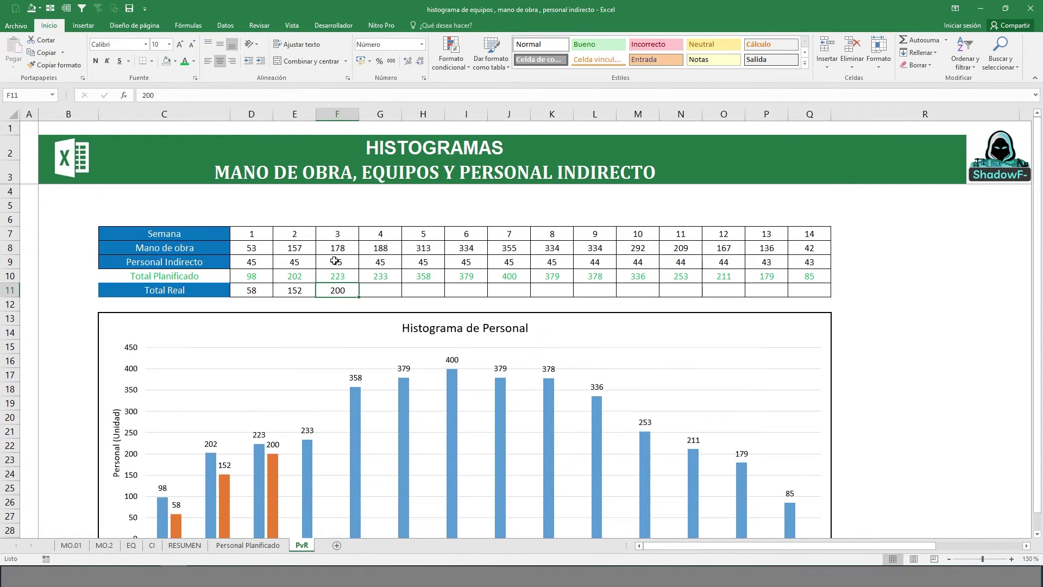
scroll(315, 358, "down", 1)
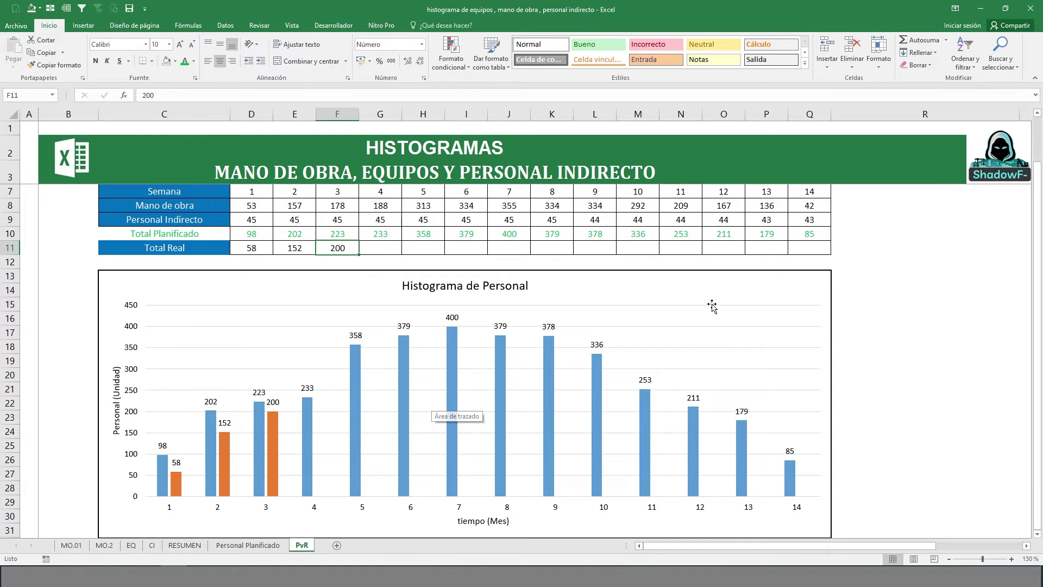
scroll(764, 310, "up", 1)
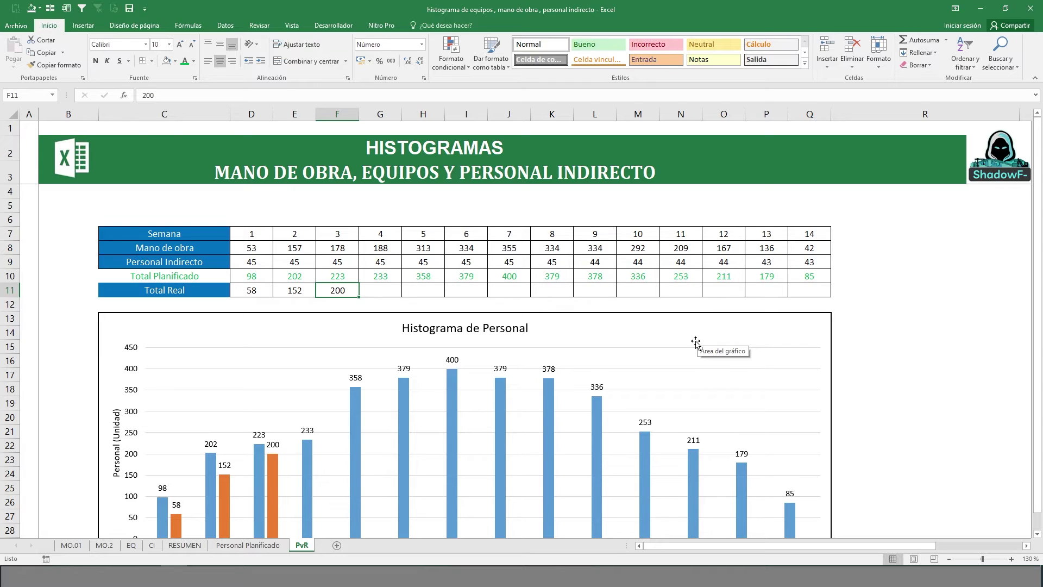
left_click(847, 305)
left_click(857, 277)
left_click(853, 292)
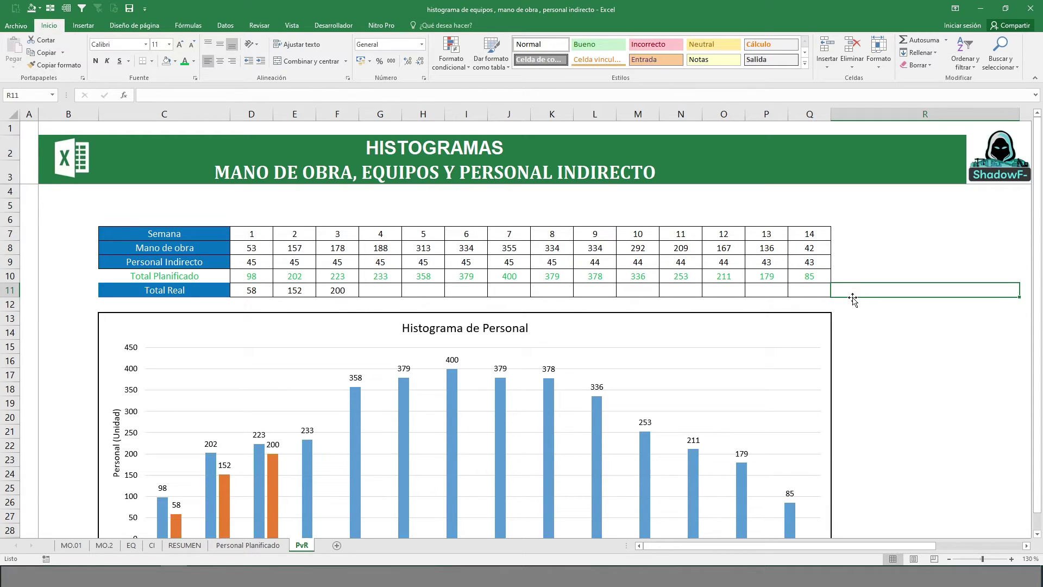
left_click(850, 279)
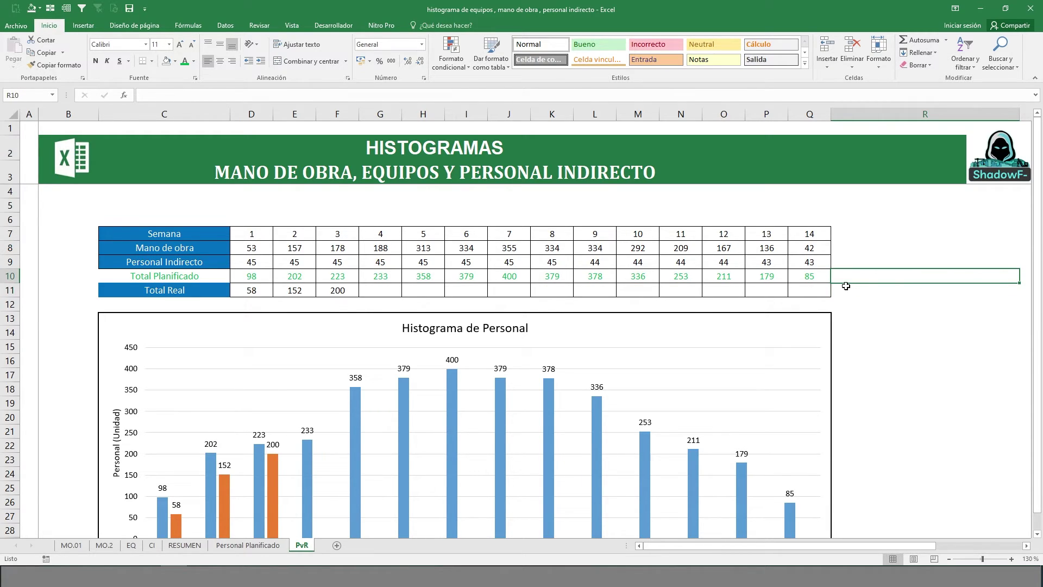
left_click(846, 289)
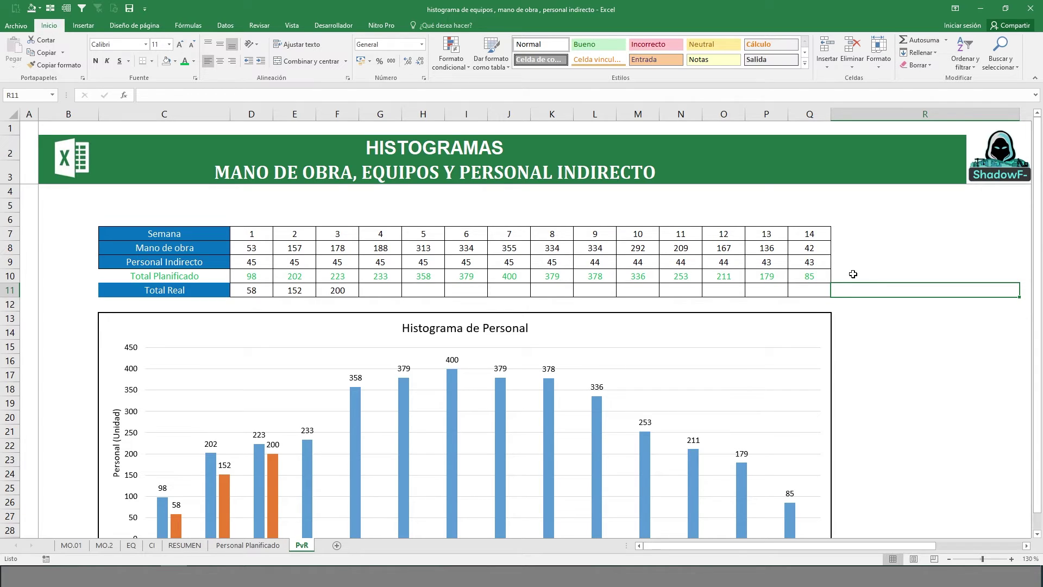
Review the weekly HH values in D7:Q7 on sheet MO.01 and open sheet MO.2
left_click(71, 545)
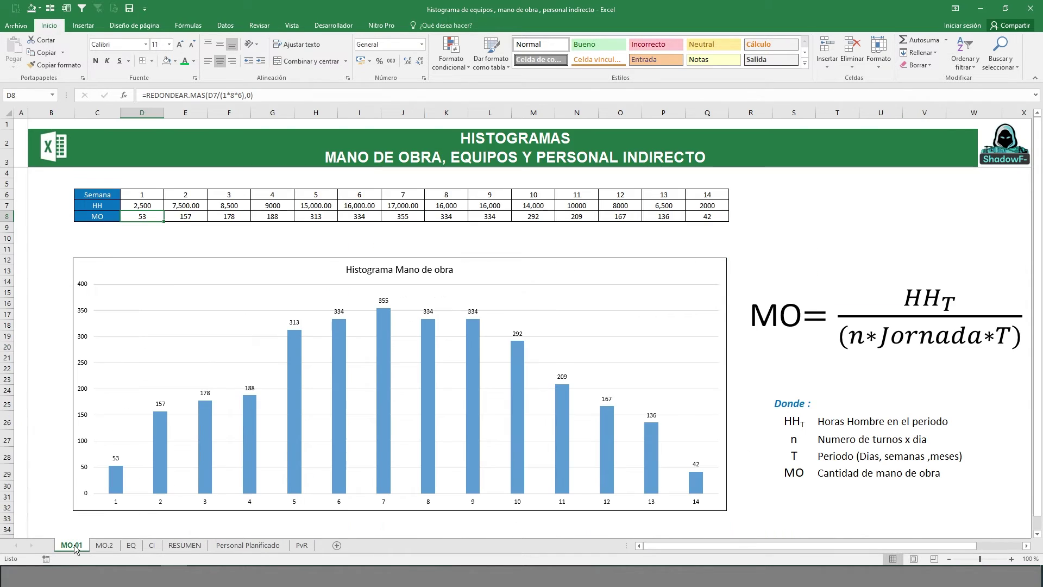
left_click_drag(133, 208, 707, 207)
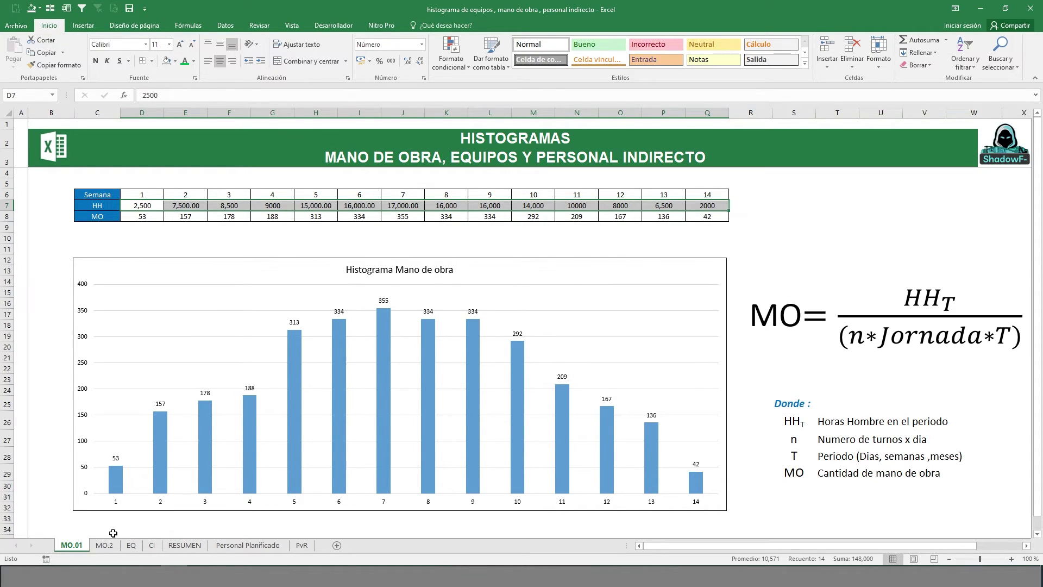
left_click(131, 545)
left_click(104, 545)
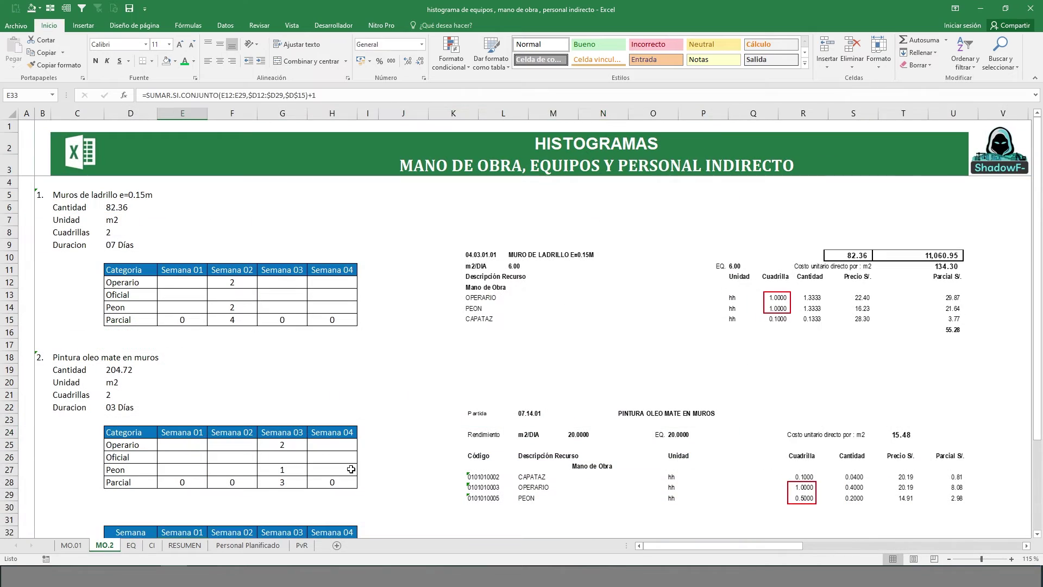
Extend the red frame around the brick wall item's Cuadrilla values to include the CAPATAZ row
left_click(627, 280)
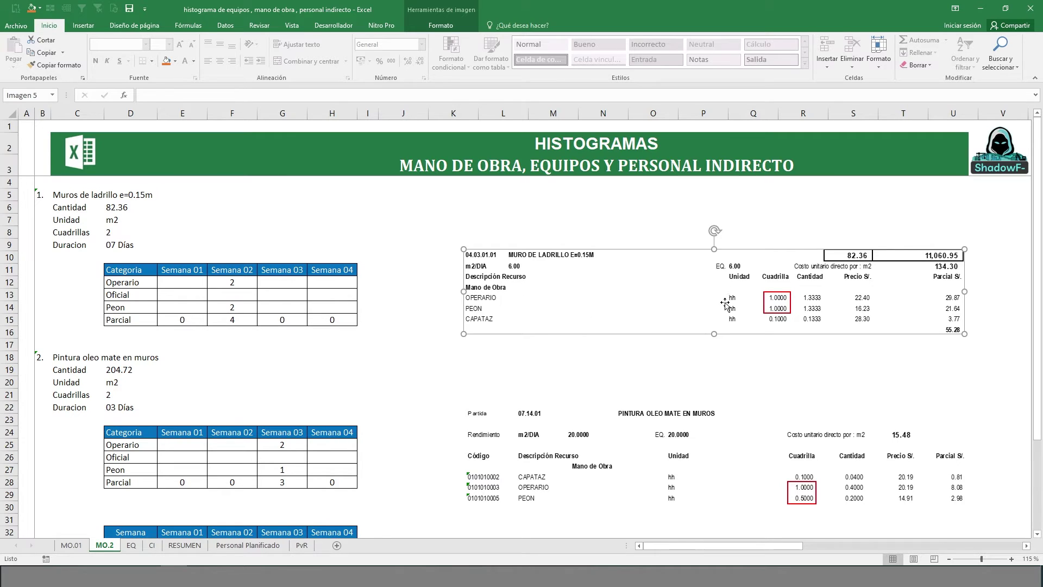
left_click(778, 314)
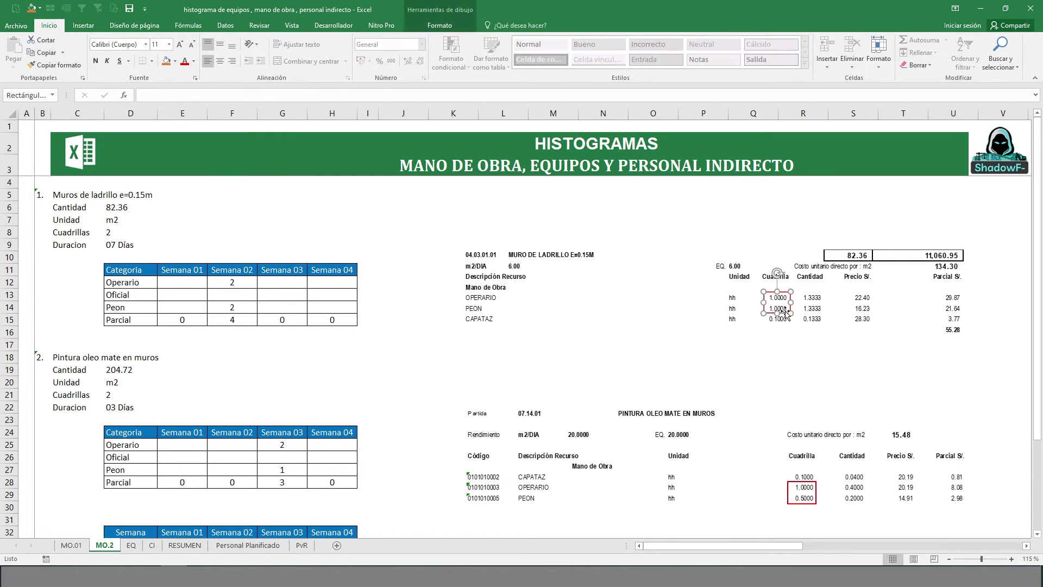
left_click_drag(791, 313, 791, 327)
Enter the note 2.1hh in cell Q17 below the brick wall cost analysis
left_click(767, 345)
type("2")
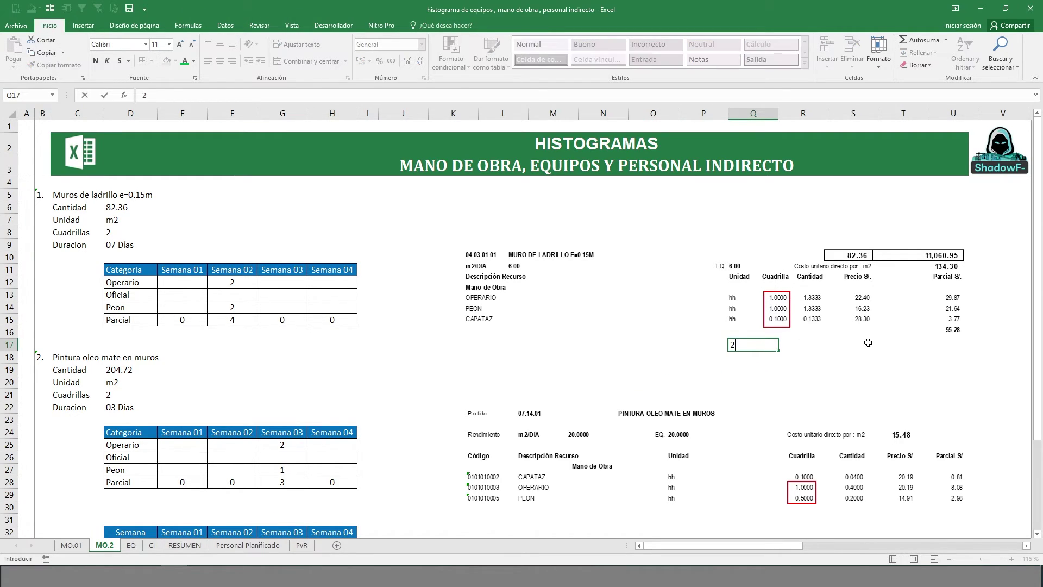
type(".1hh")
key("Return")
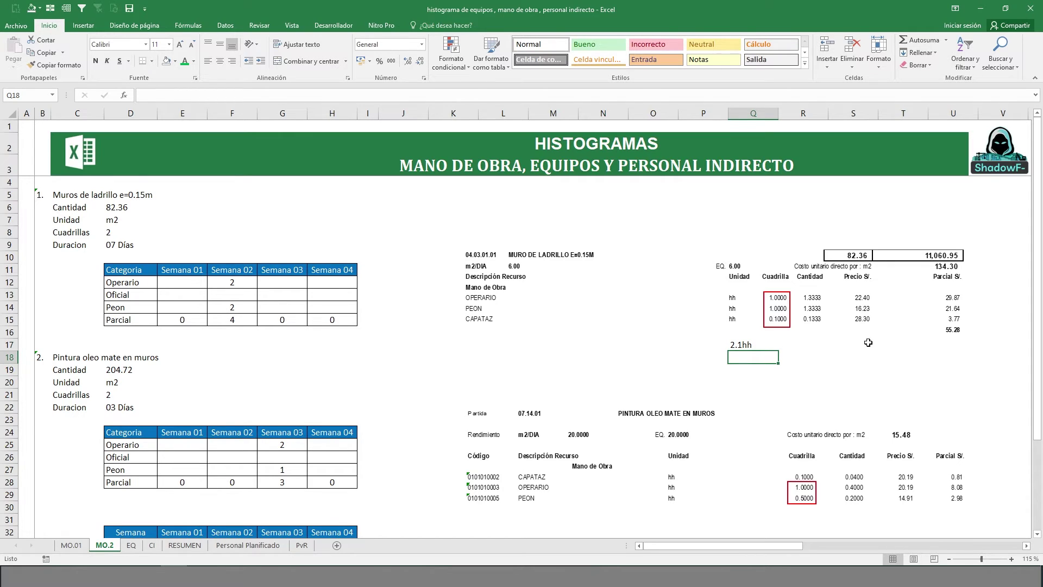
Enter the quantity 1500 in P18 and calculate the brick wall man-hours in Q18 with =P18*2.1
key("Left")
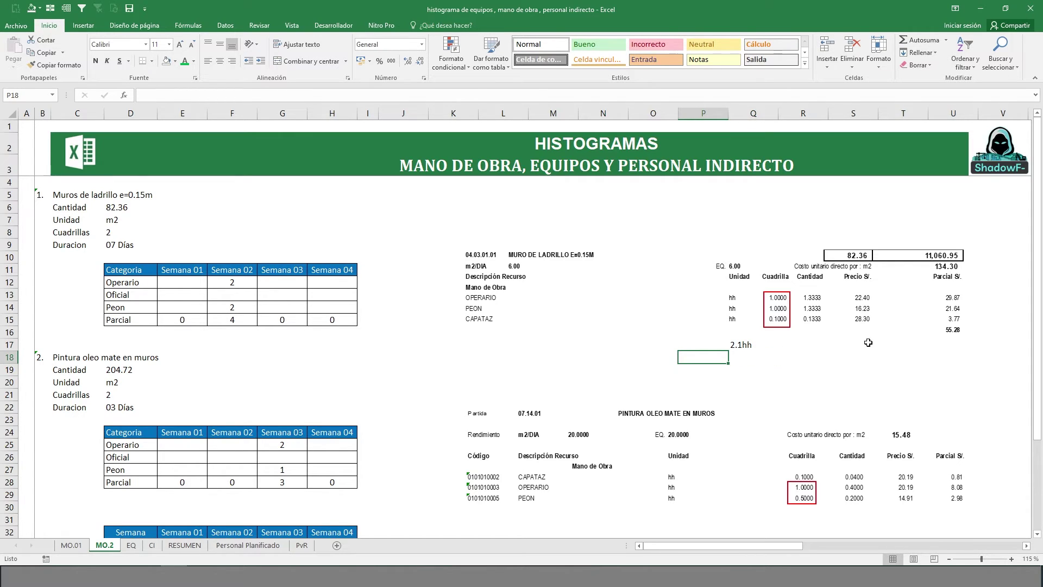
type("1500")
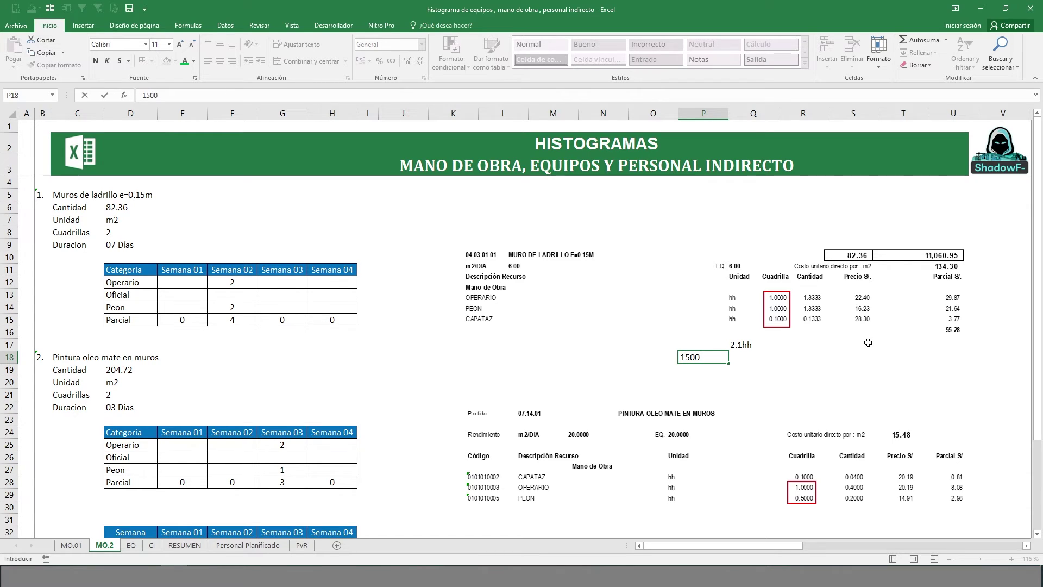
key("Tab")
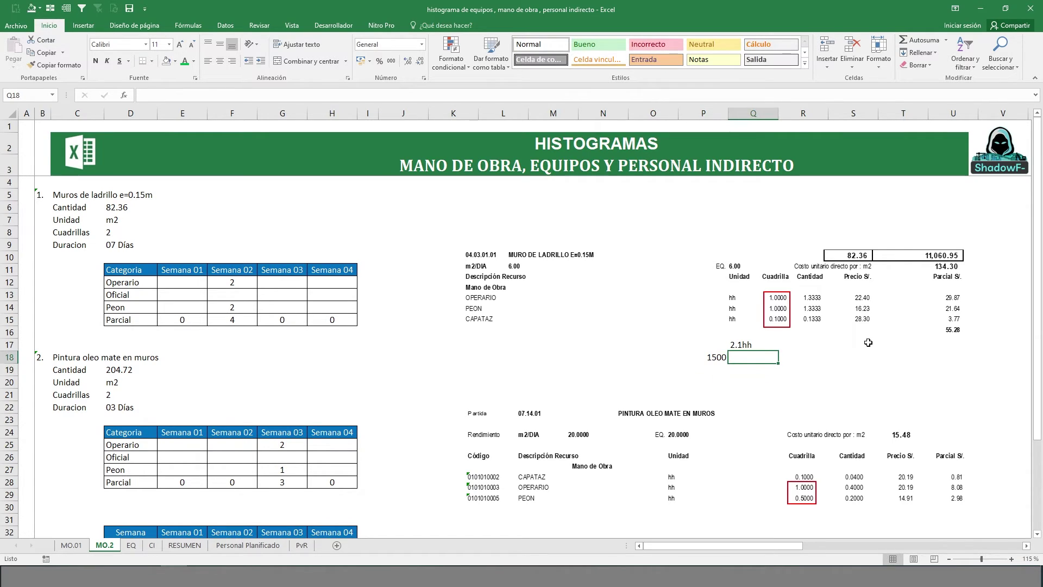
type("=")
left_click(718, 357)
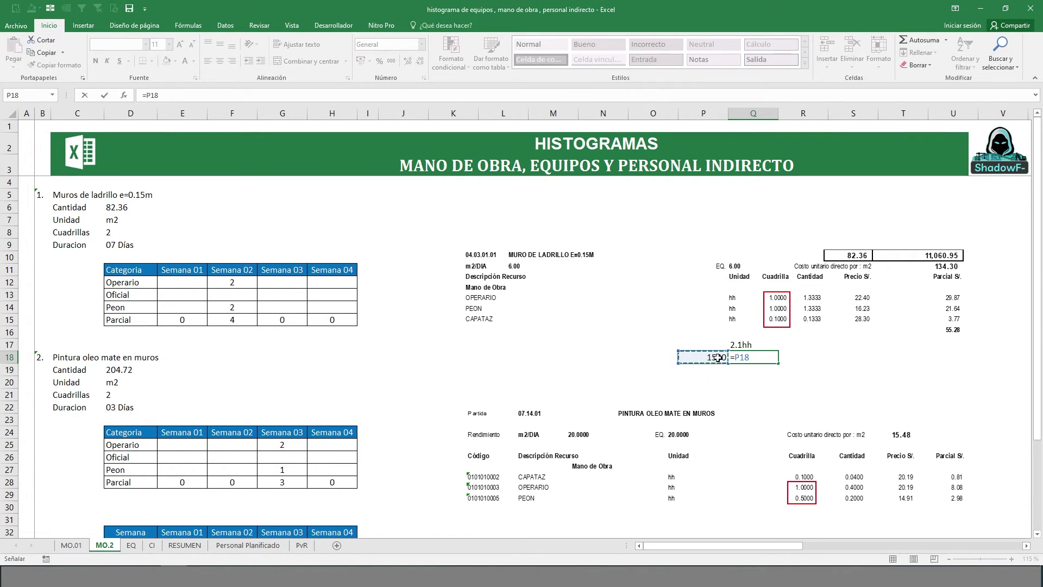
type("*2.1")
key("ctrl+Return")
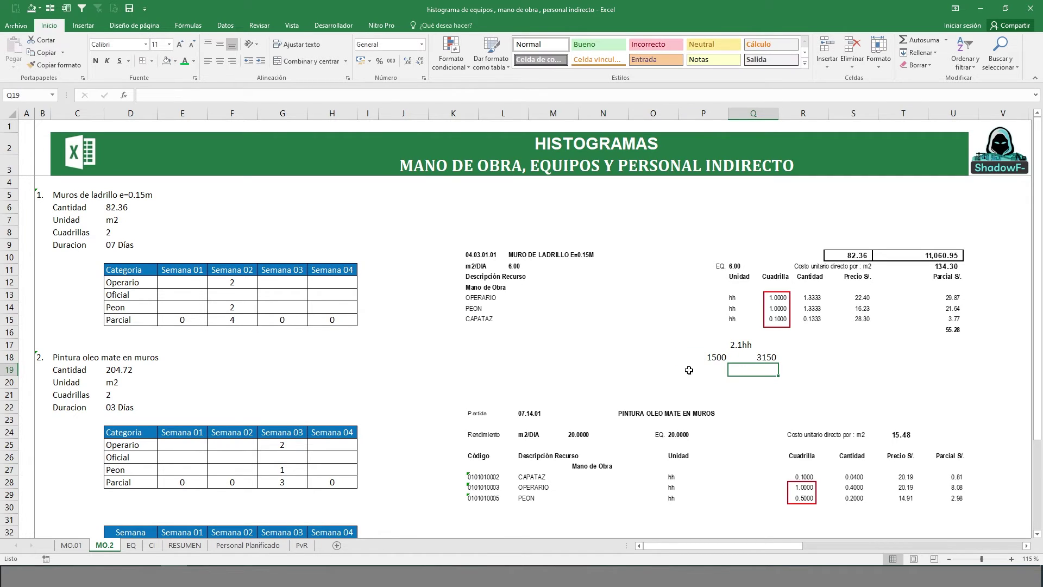
Label the calculated brick wall man-hours with the unit hh in R18
left_click(796, 358)
type("hh")
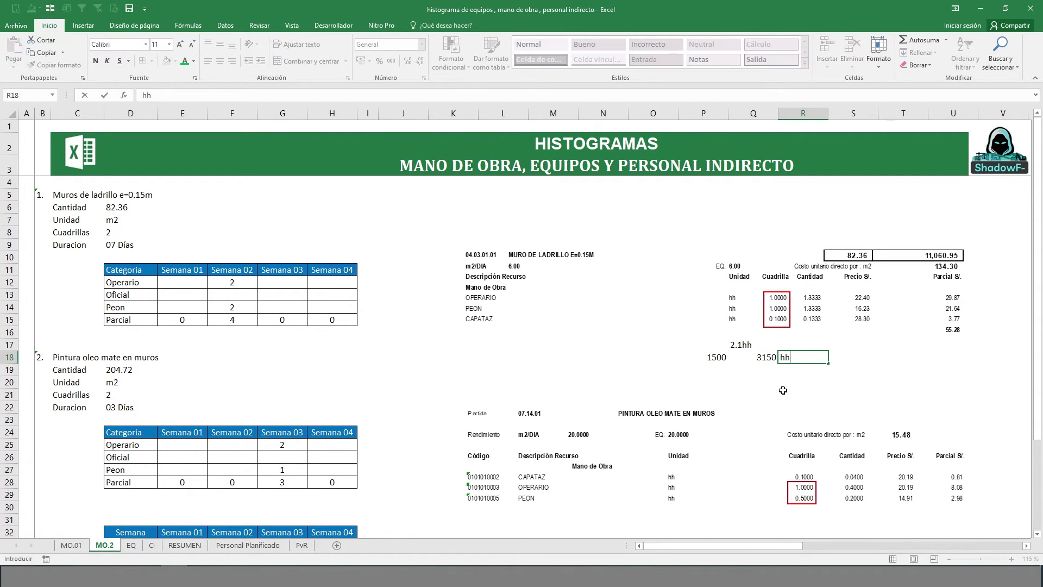
left_click(799, 387)
left_click_drag(771, 359, 807, 358)
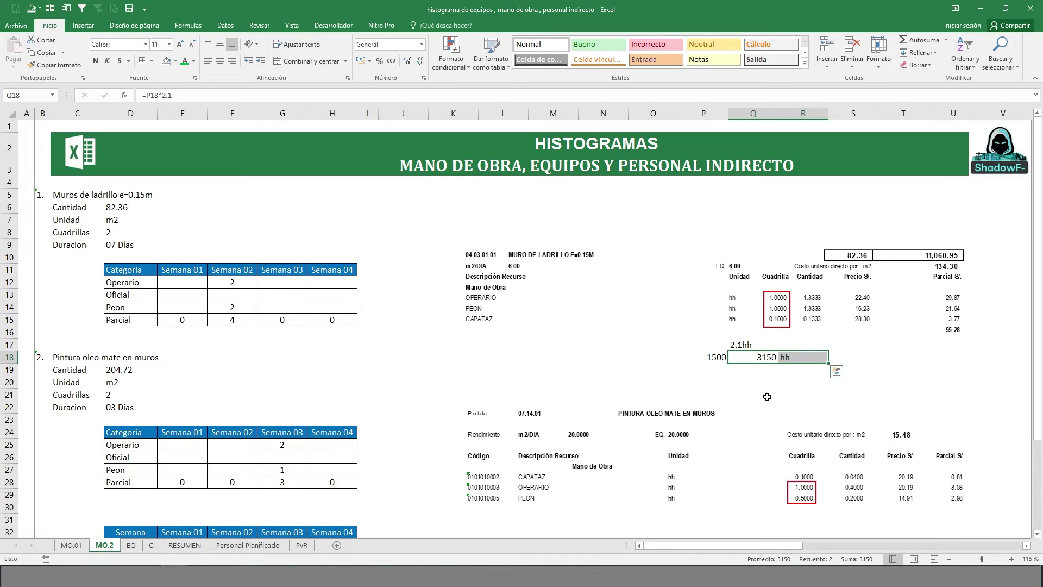
left_click(767, 356)
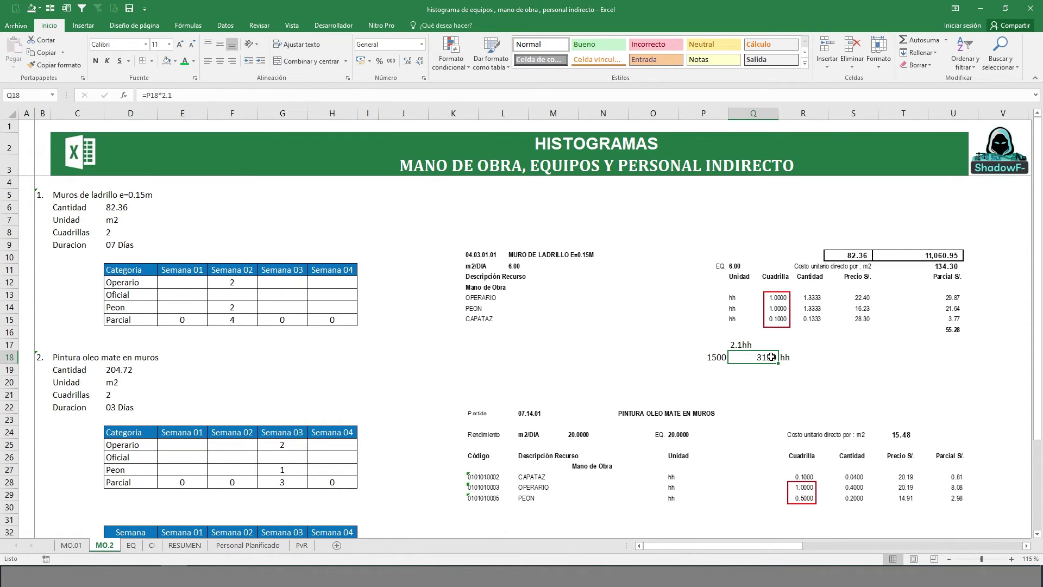
Enter the note 1.6hh in cell R31 below the oil painting item's Cuadrilla values
scroll(751, 380, "down", 2)
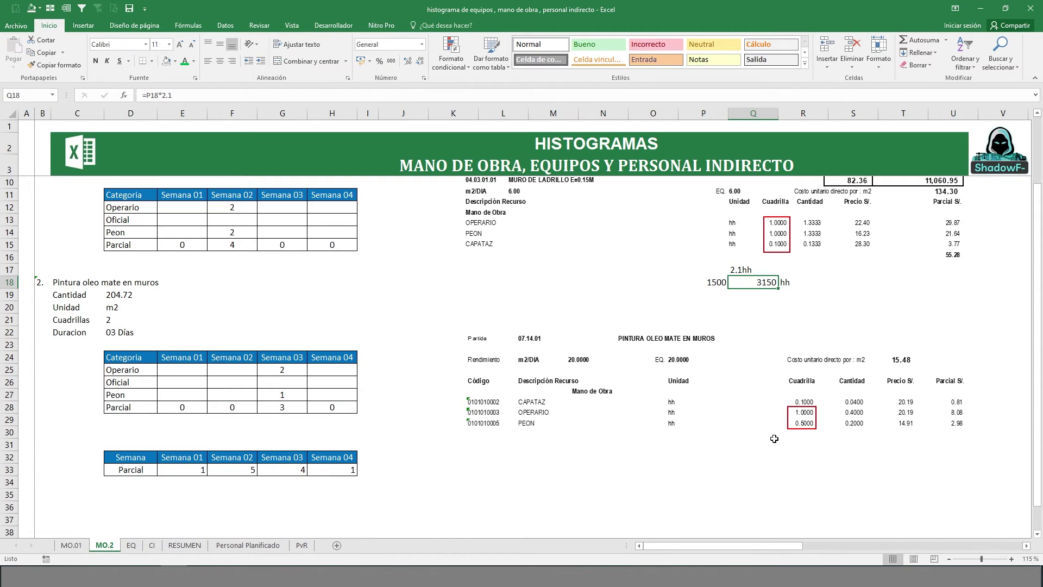
left_click(816, 441)
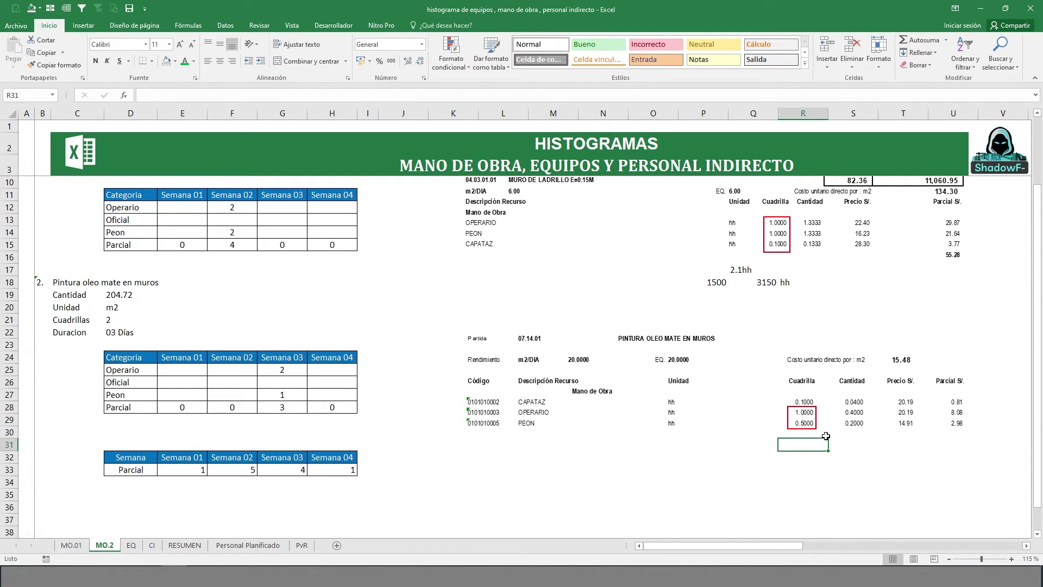
type("1.")
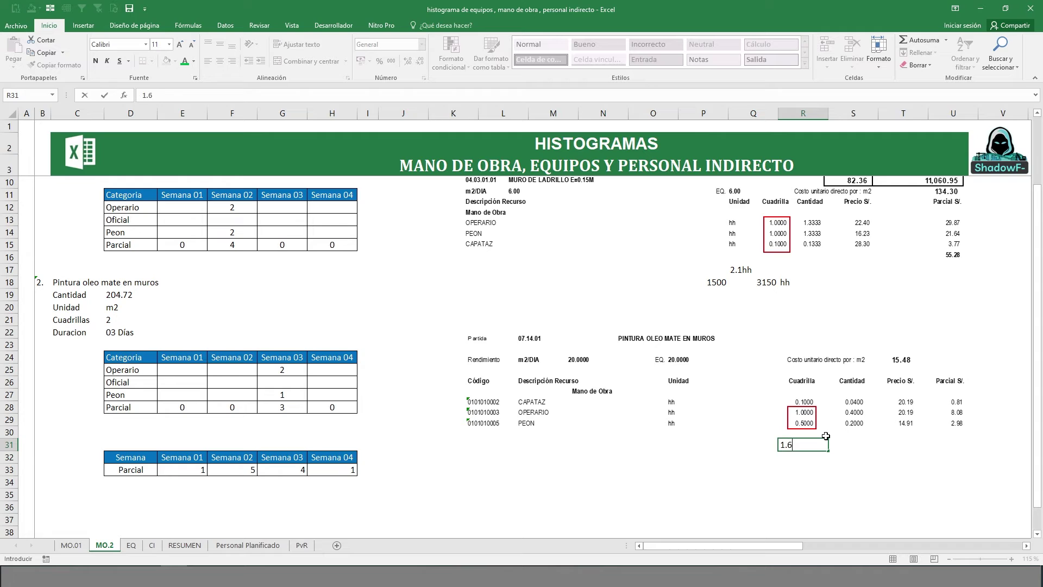
type("6hh")
key("Return")
Enter the quantity 3000 in P31 for the oil painting item
scroll(815, 457, "up", 2)
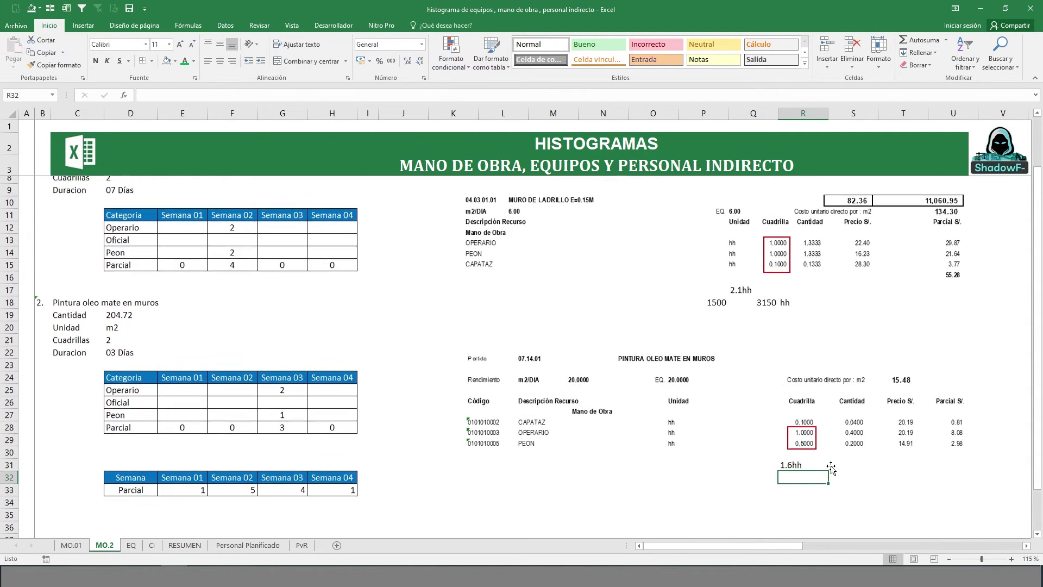
scroll(812, 474, "down", 2)
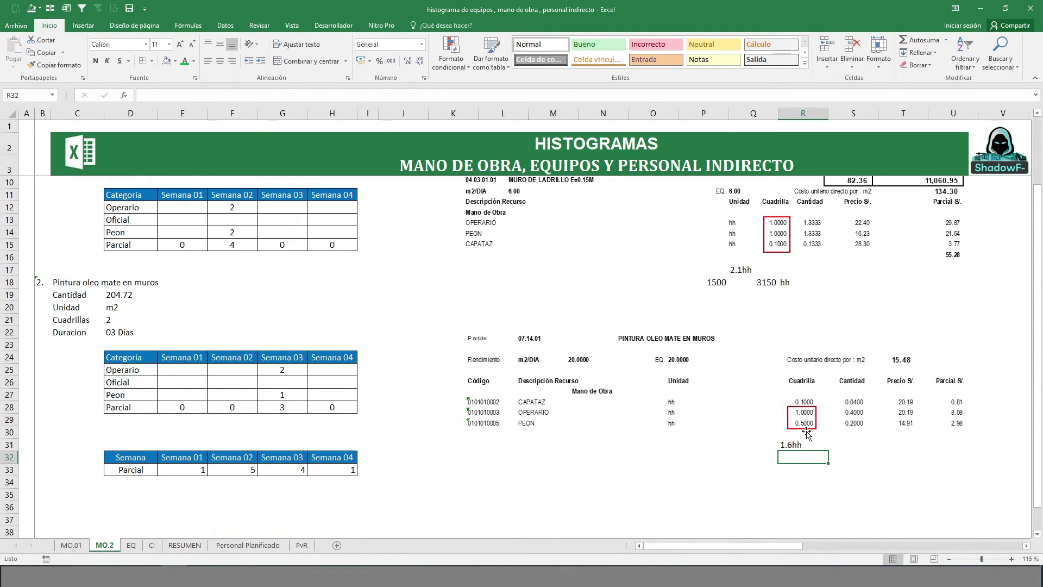
left_click(767, 457)
left_click(751, 443)
left_click(710, 444)
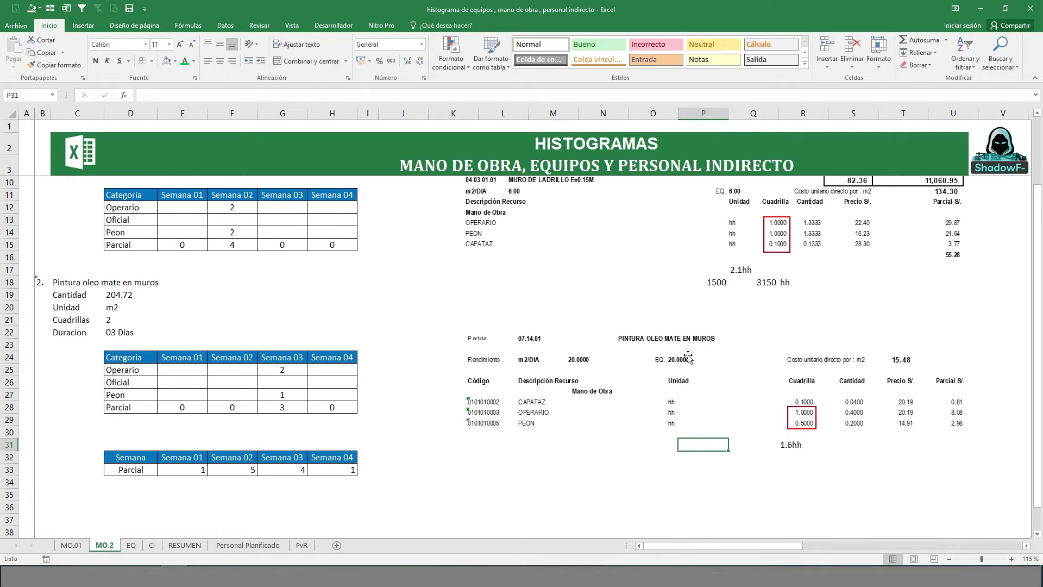
type("3000")
key("Return")
key("Up")
Calculate the oil painting man-hours in R32 with =P31*1.6
left_click(796, 462)
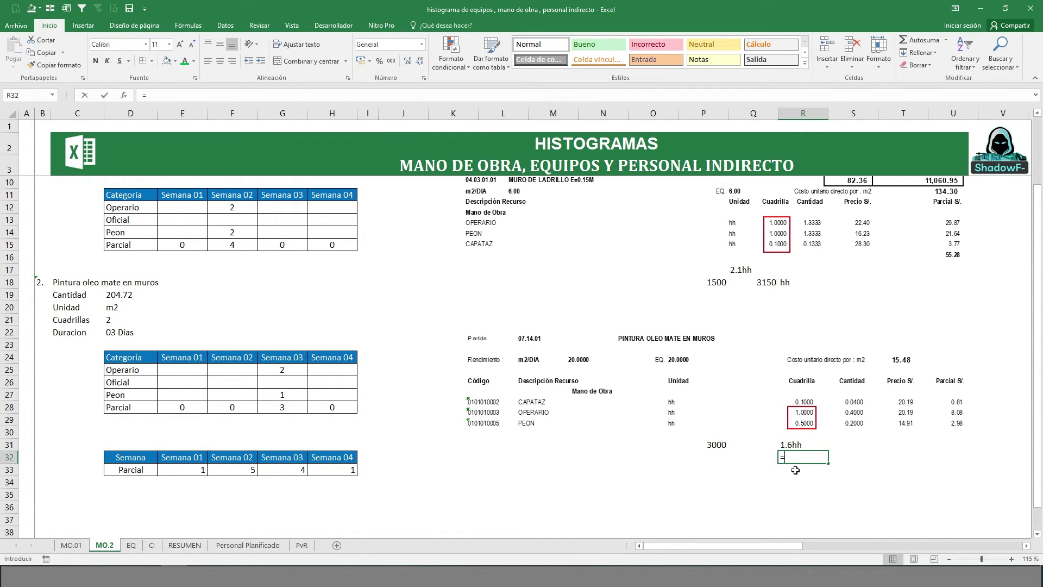
type("=")
left_click(716, 445)
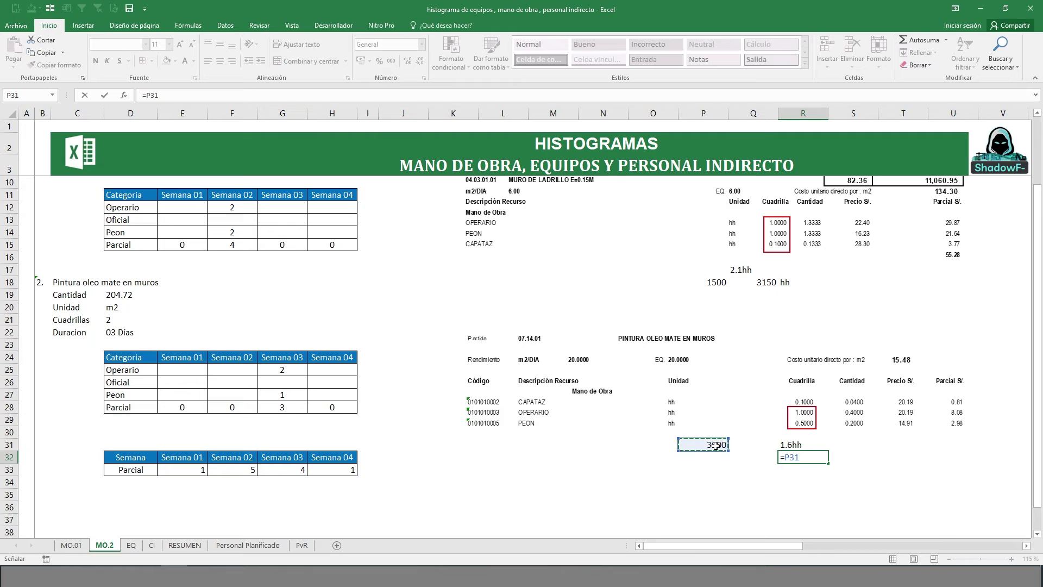
type("*1.69")
key("Return")
Add both items' man-hours in R35 with =R32+Q18 and label the total hh in S35
left_click(799, 490)
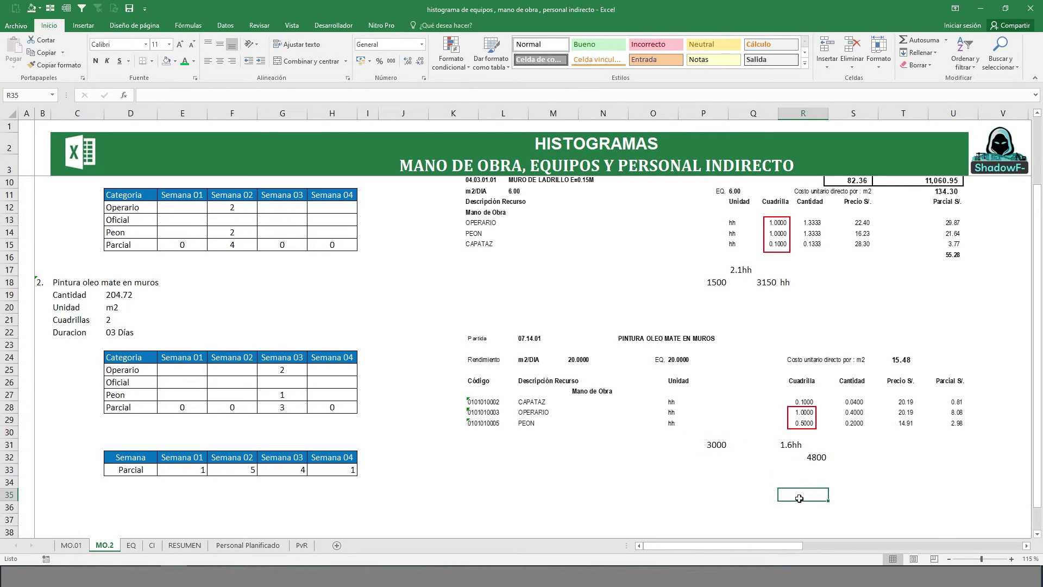
type("=")
left_click(802, 459)
type("+")
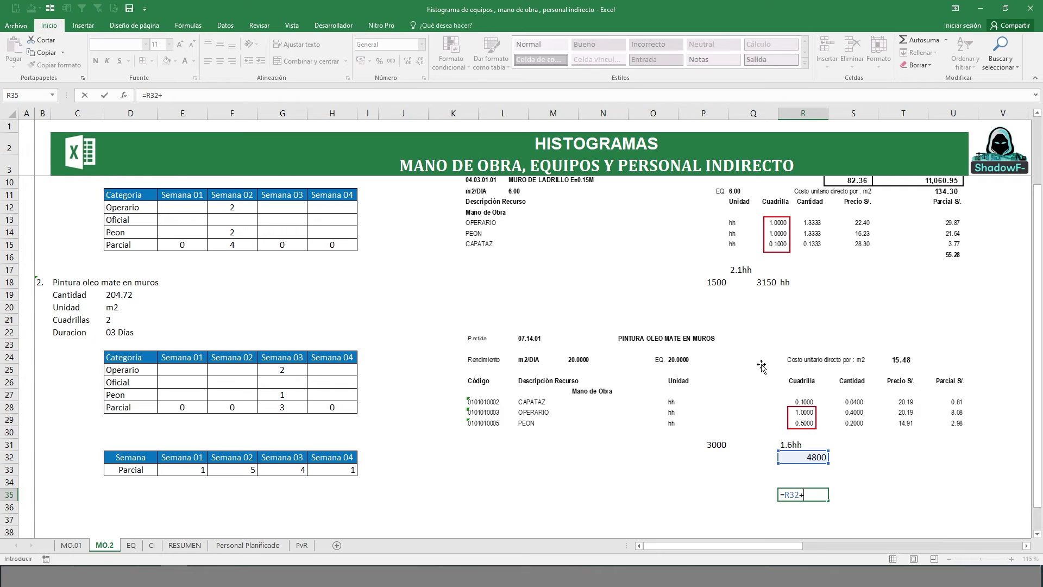
left_click(758, 282)
key("Return")
key("Up")
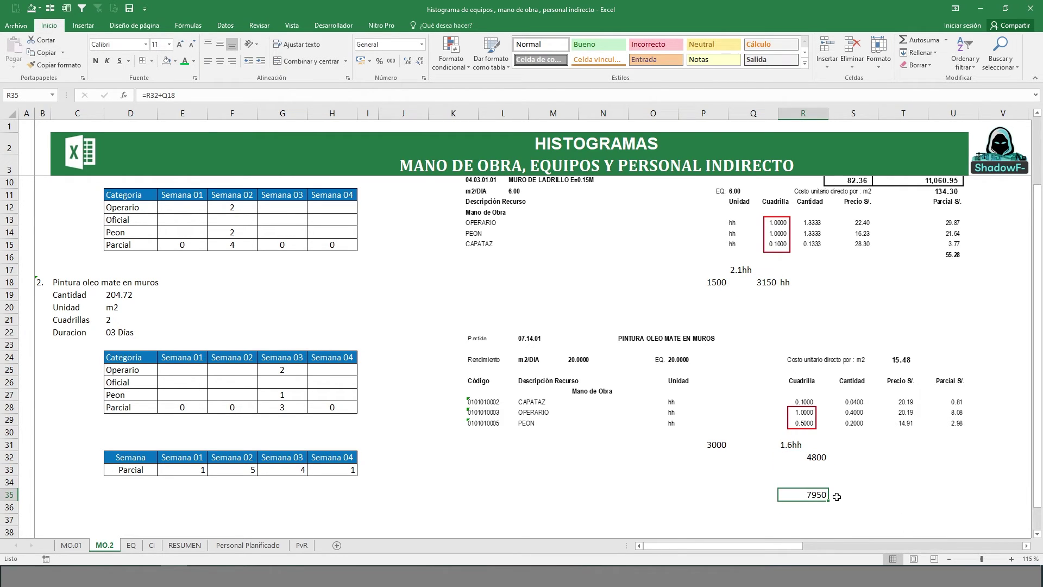
left_click(848, 498)
type("j")
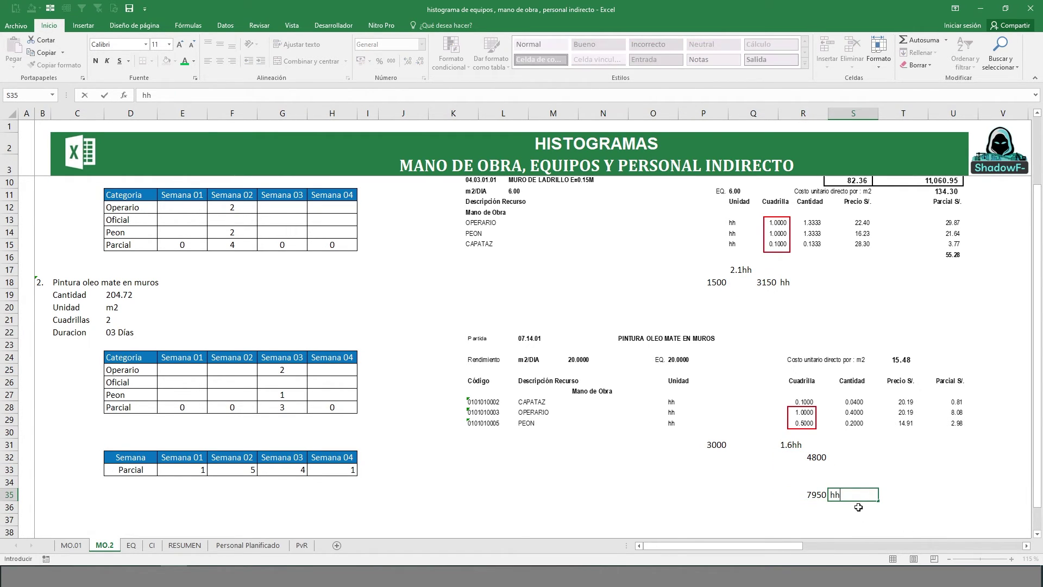
key("Return")
Calculate the required personnel in R36 by dividing the total man-hours by 240 with =R35/240
left_click(800, 492)
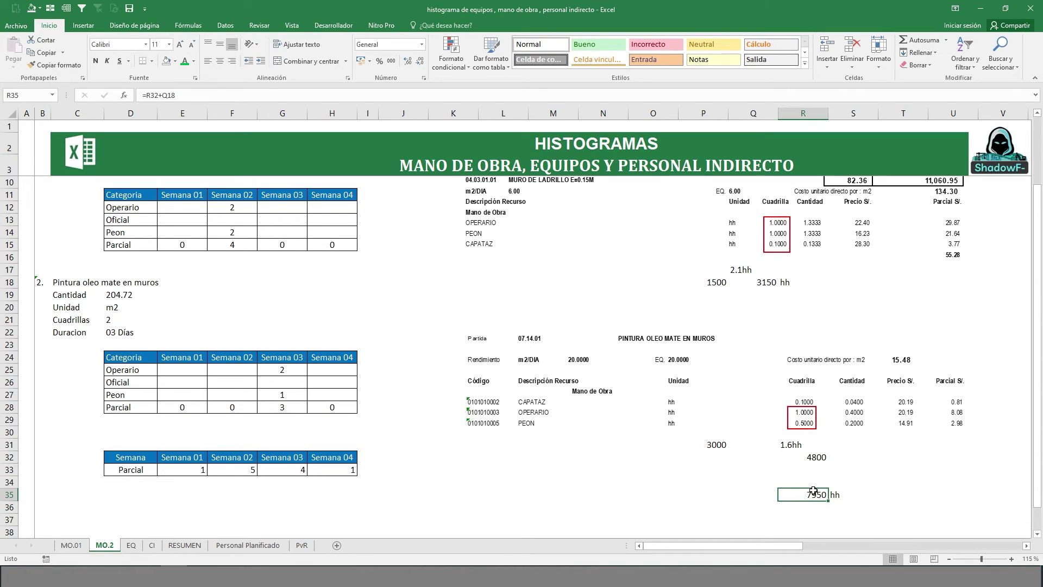
left_click(819, 508)
type("=")
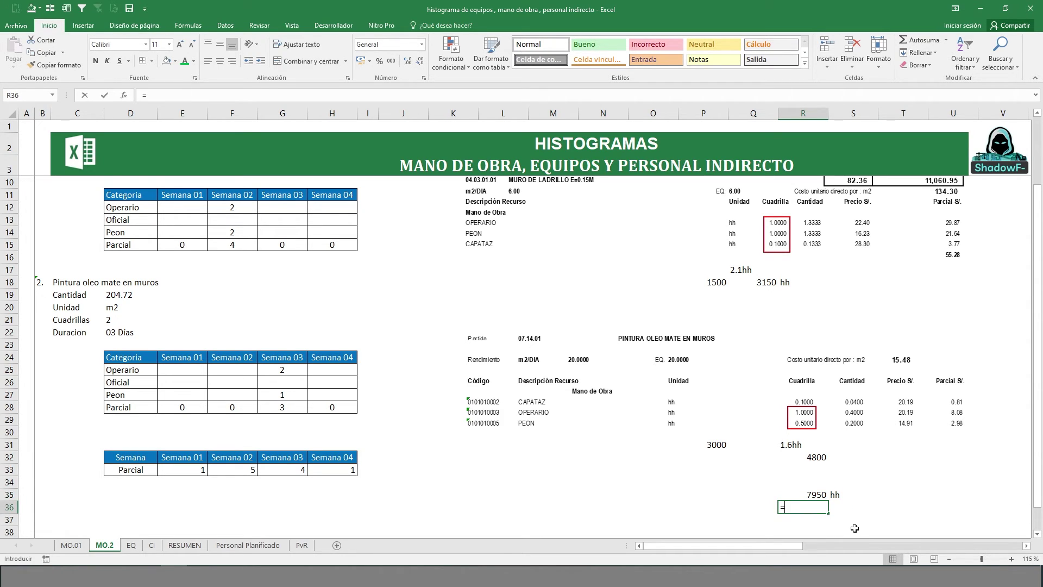
left_click(805, 491)
type("/")
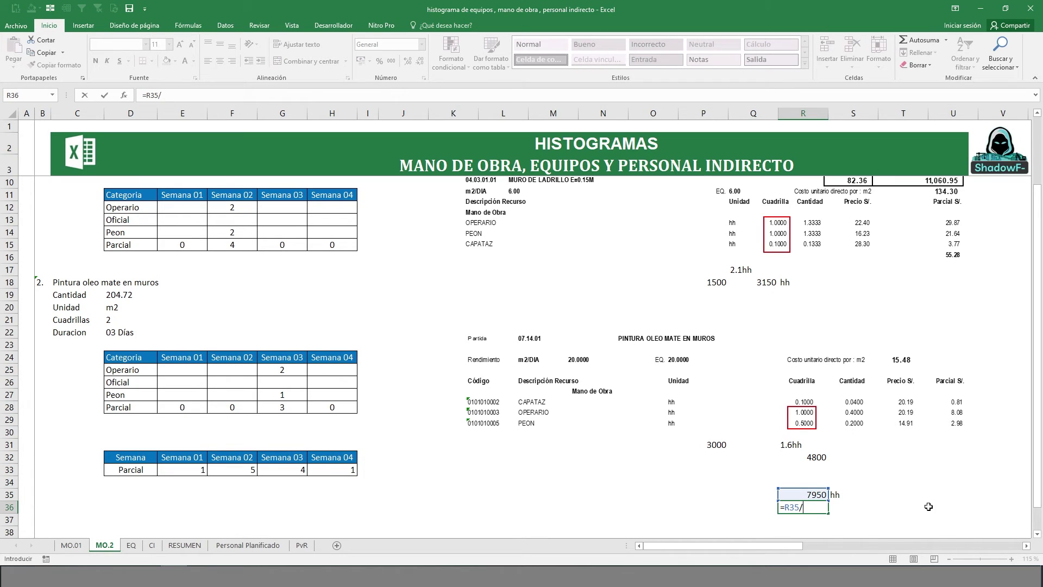
type("240")
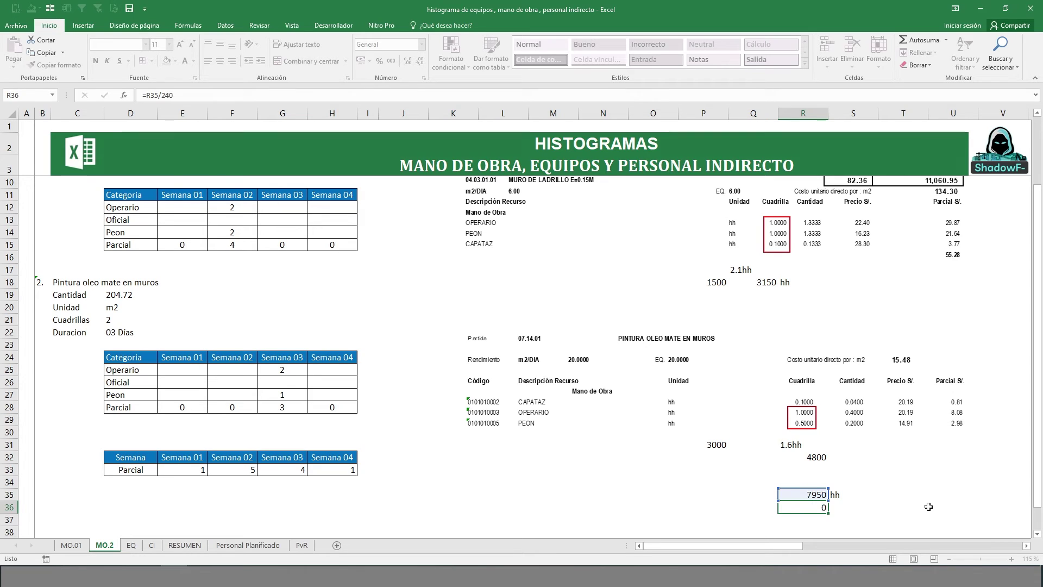
key("ctrl+Return")
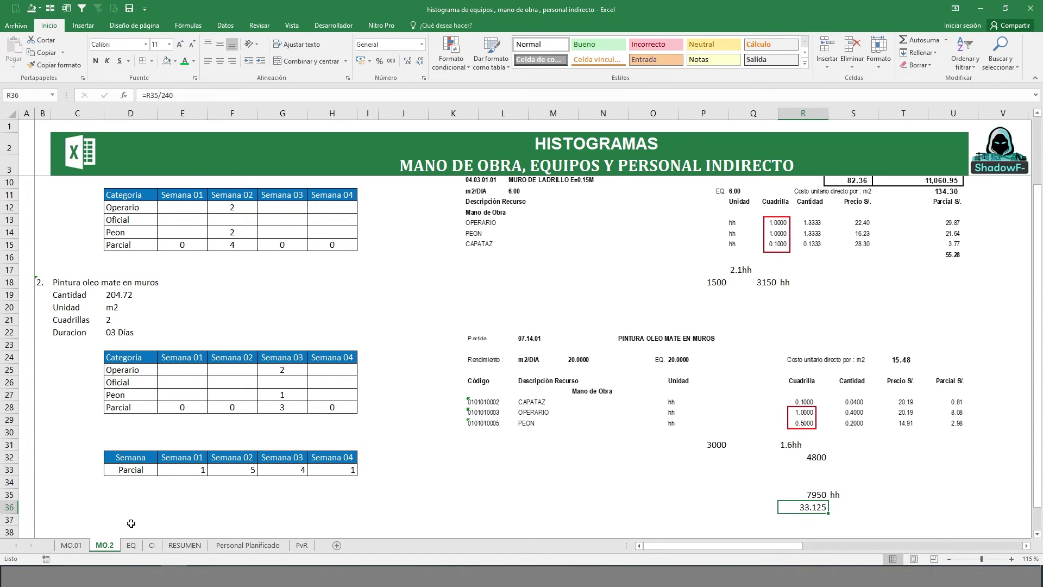
Review the weekly HH and MO rows on sheet MO.01 alongside the labour histogram
left_click(71, 545)
left_click_drag(133, 219, 706, 219)
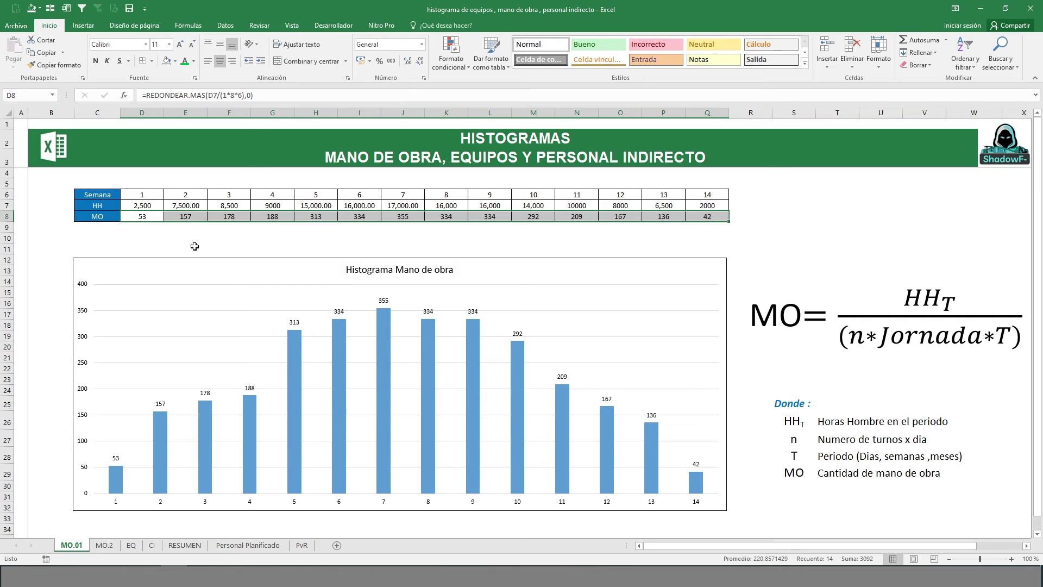
left_click_drag(142, 206, 682, 208)
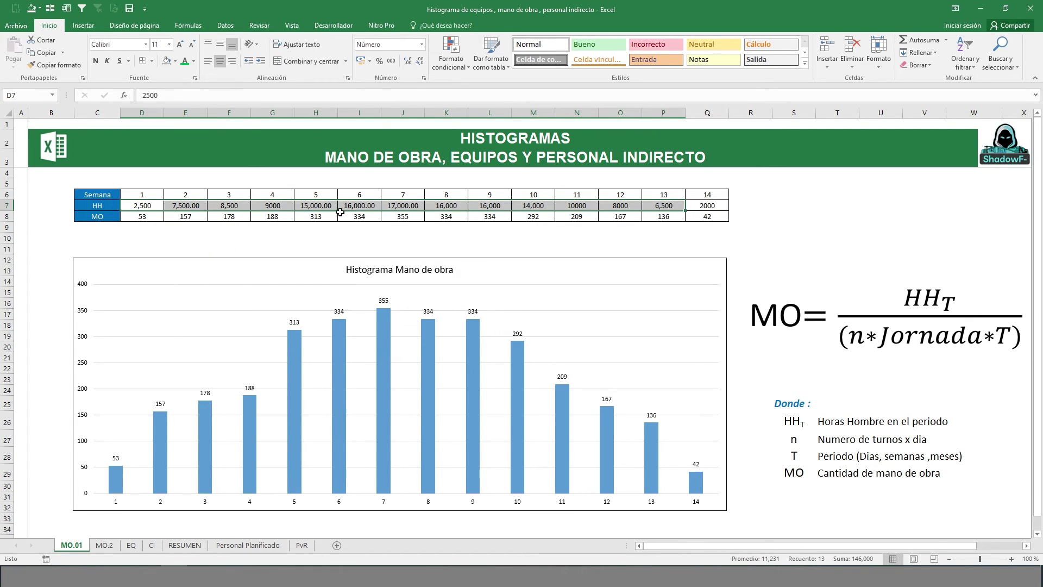
left_click_drag(145, 206, 711, 205)
left_click(138, 214)
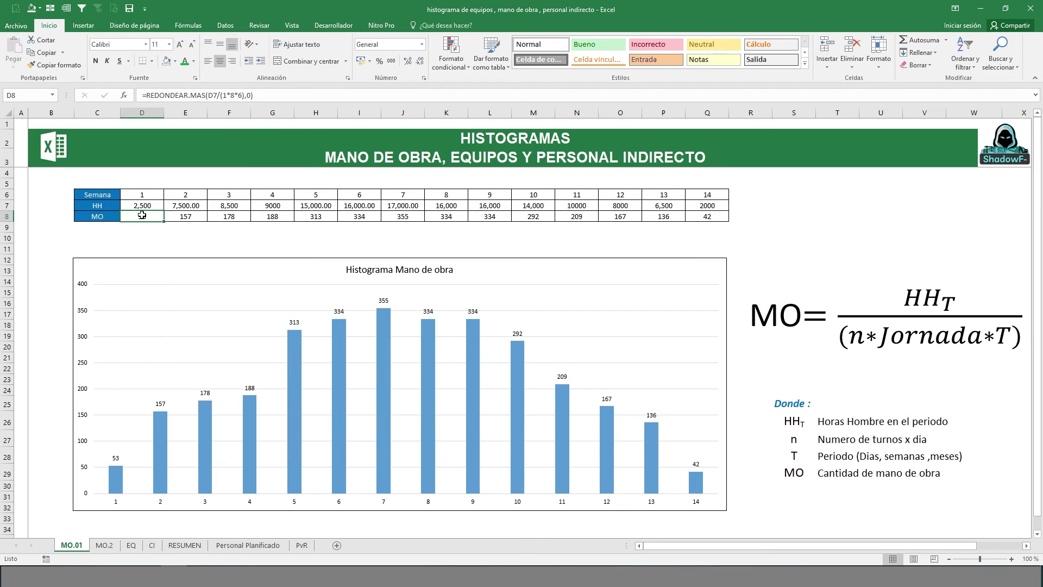
left_click_drag(142, 216, 717, 217)
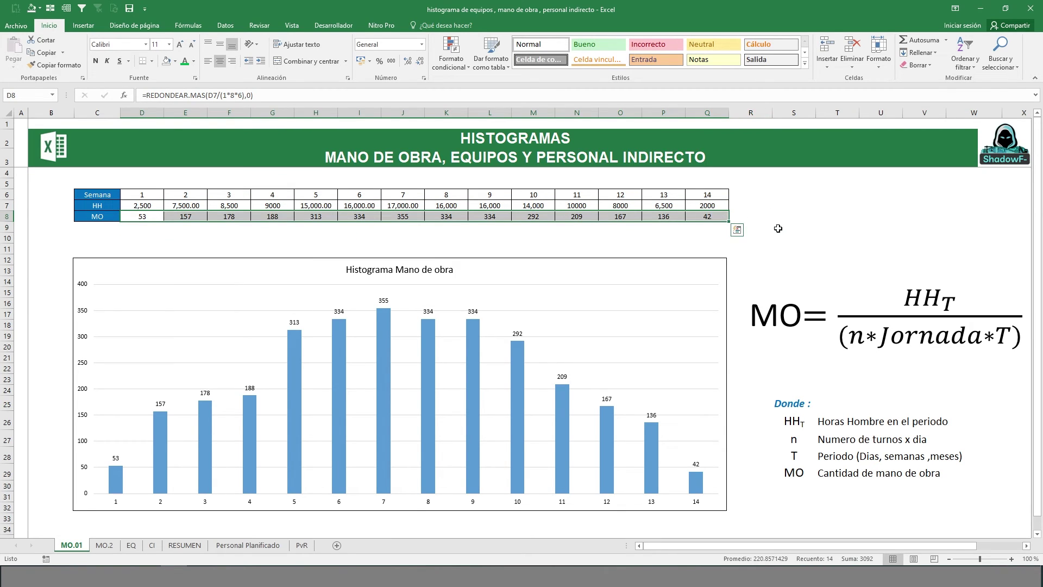
left_click(806, 248)
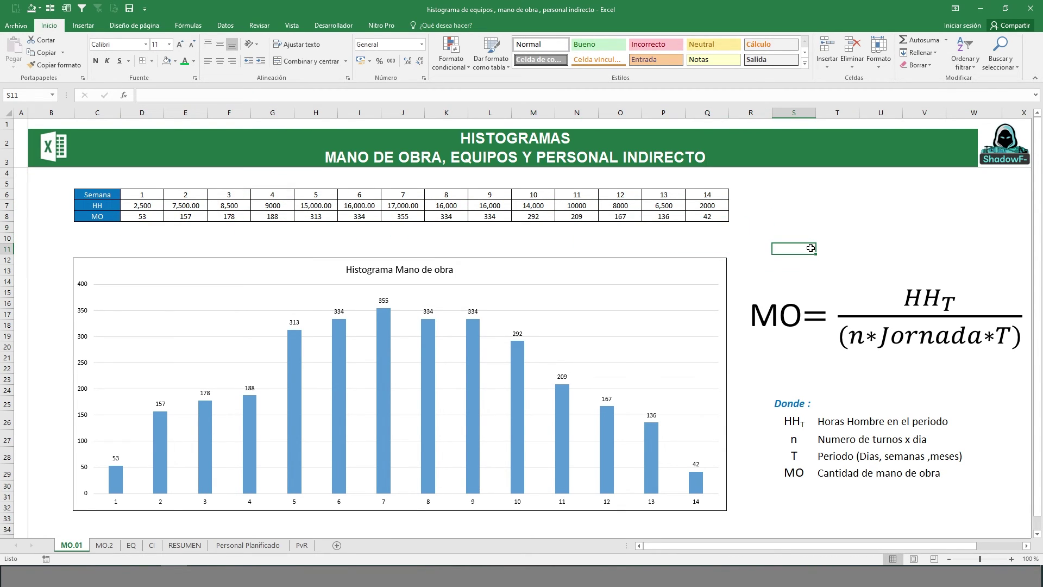
key("Left")
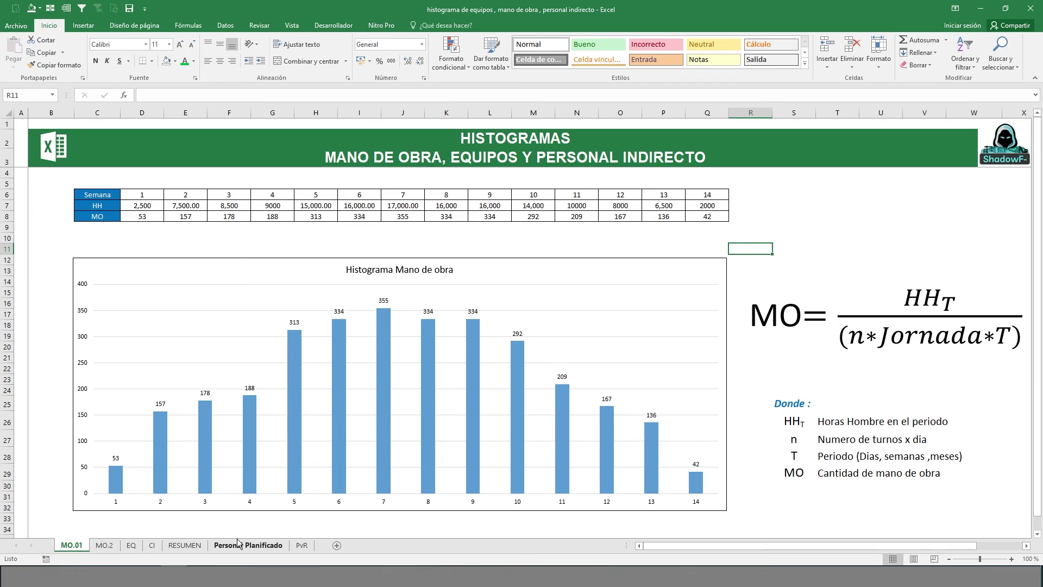
Review the brick wall item's duration in D9 on sheet MO.2 and open sheet EQ
left_click(104, 545)
scroll(333, 282, "up", 2)
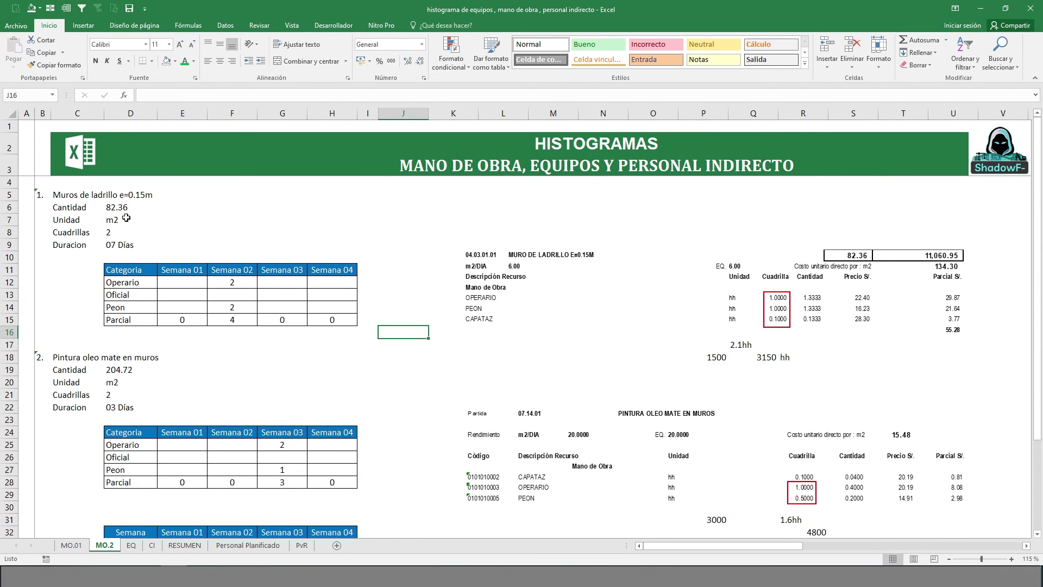
left_click(120, 246)
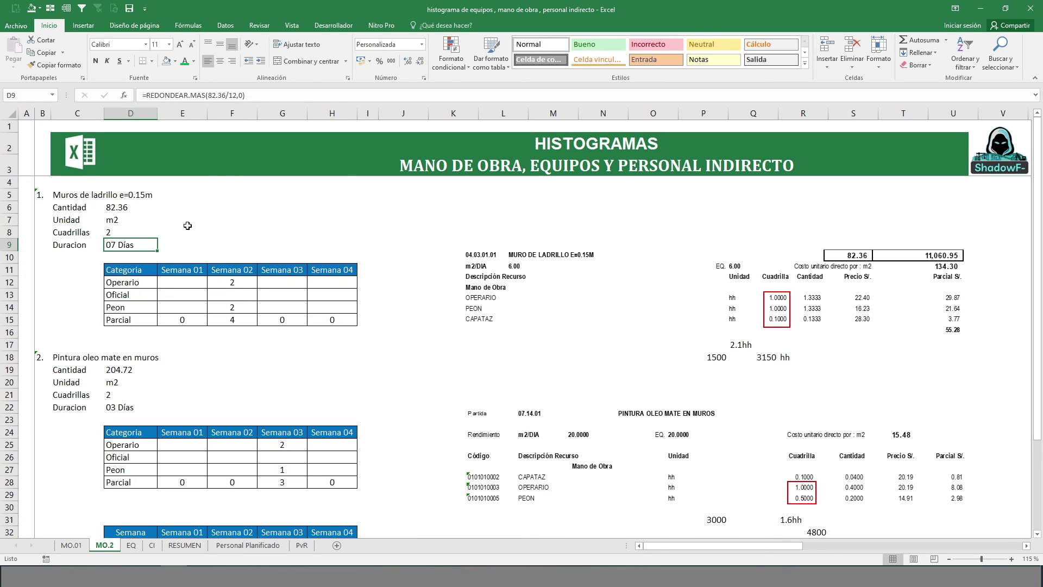
left_click_drag(218, 207, 565, 271)
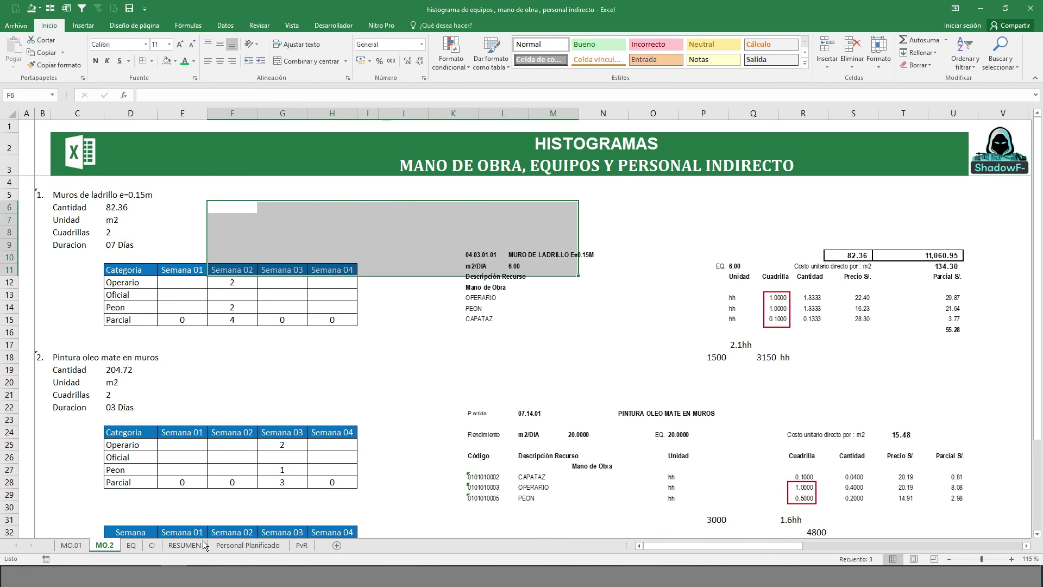
left_click(131, 545)
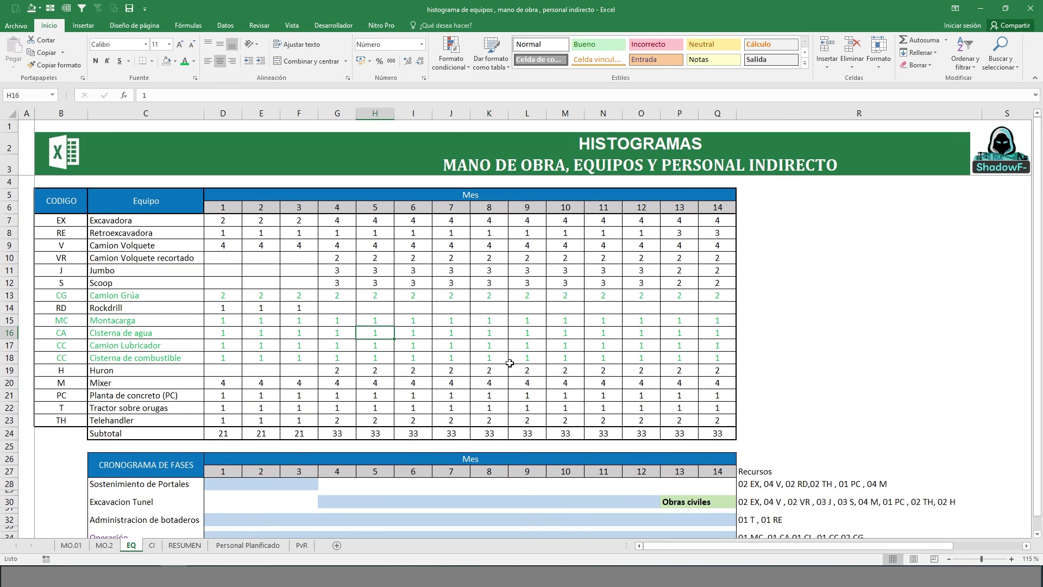
Examine the phase schedule under the equipment table on sheet EQ, highlighting the schedule block and the Sostenimiento de Portales months
scroll(510, 363, "down", 2)
left_click_drag(131, 390, 652, 459)
scroll(532, 487, "up", 1)
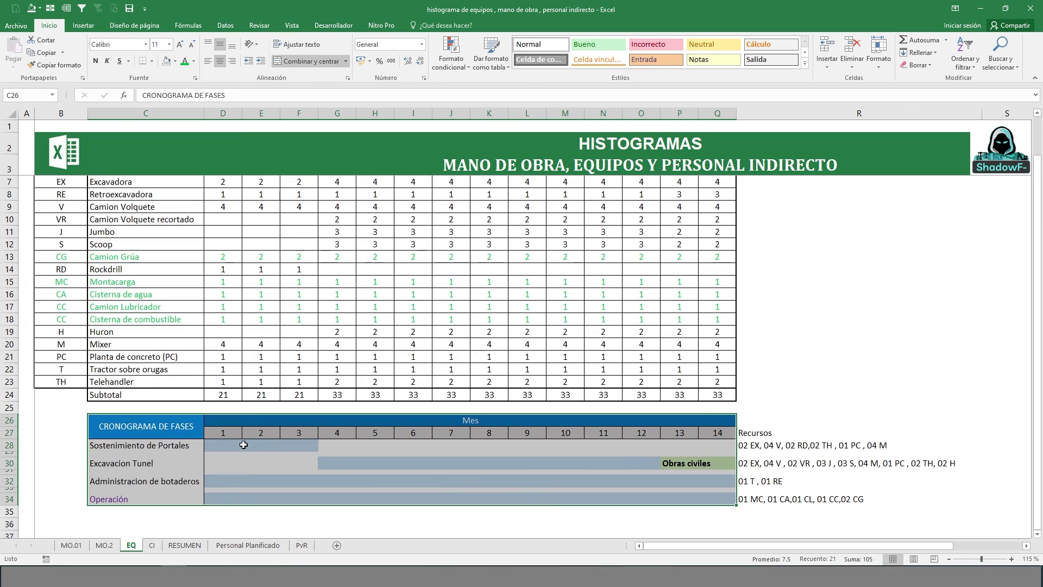
left_click_drag(230, 445, 333, 447)
left_click_drag(227, 446, 322, 445)
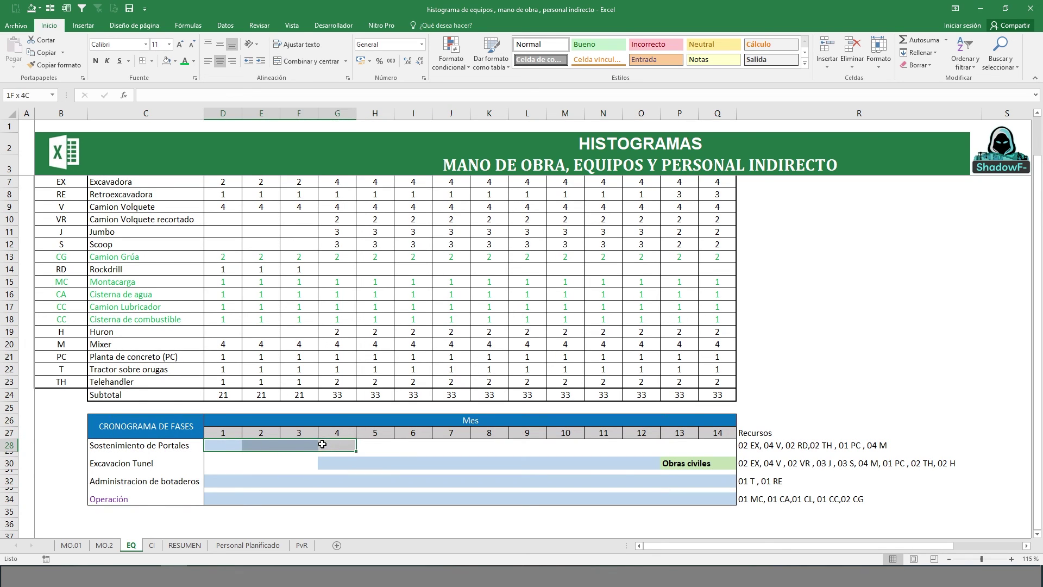
Review the indirect personnel table on sheet CI and the labour and indirect personnel histograms on sheet RESUMEN
left_click(161, 547)
scroll(391, 402, "up", 8)
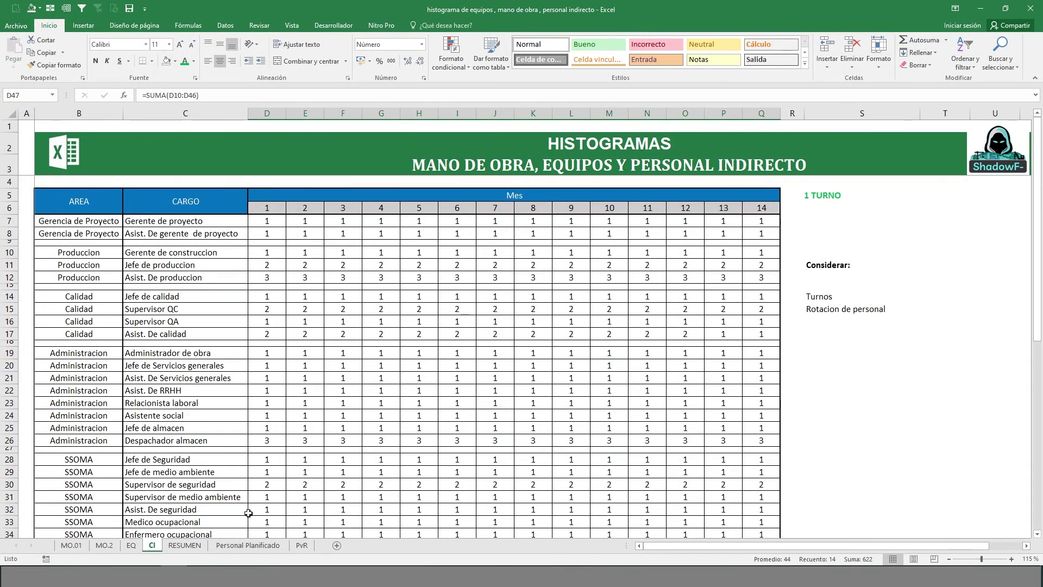
left_click(185, 545)
left_click(579, 394)
scroll(580, 393, "up", 4)
scroll(646, 438, "up", 6)
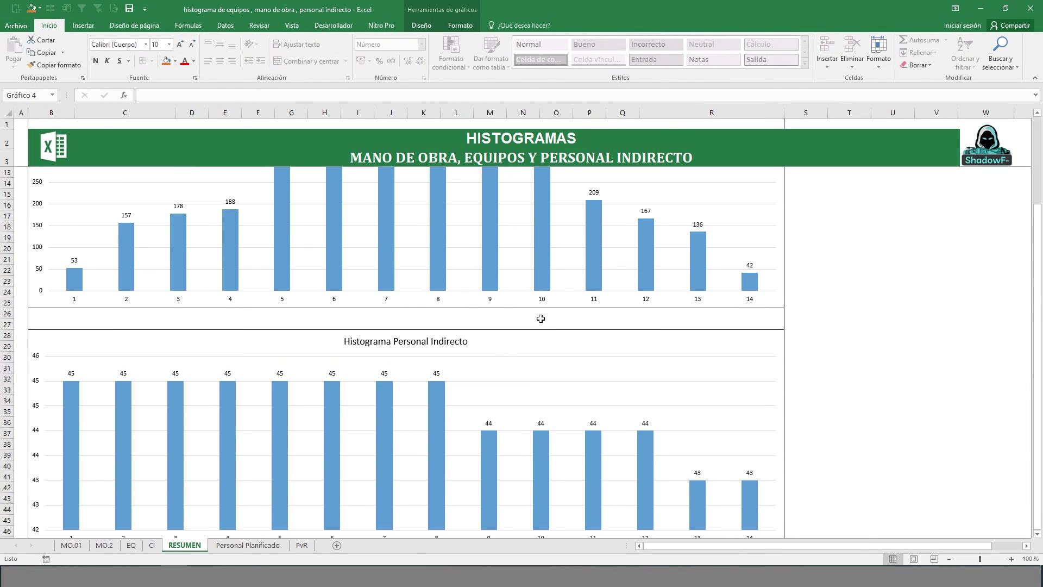
Review the Total row on sheet Personal Planificado and the planned versus actual personnel histogram on sheet PvR
left_click(235, 544)
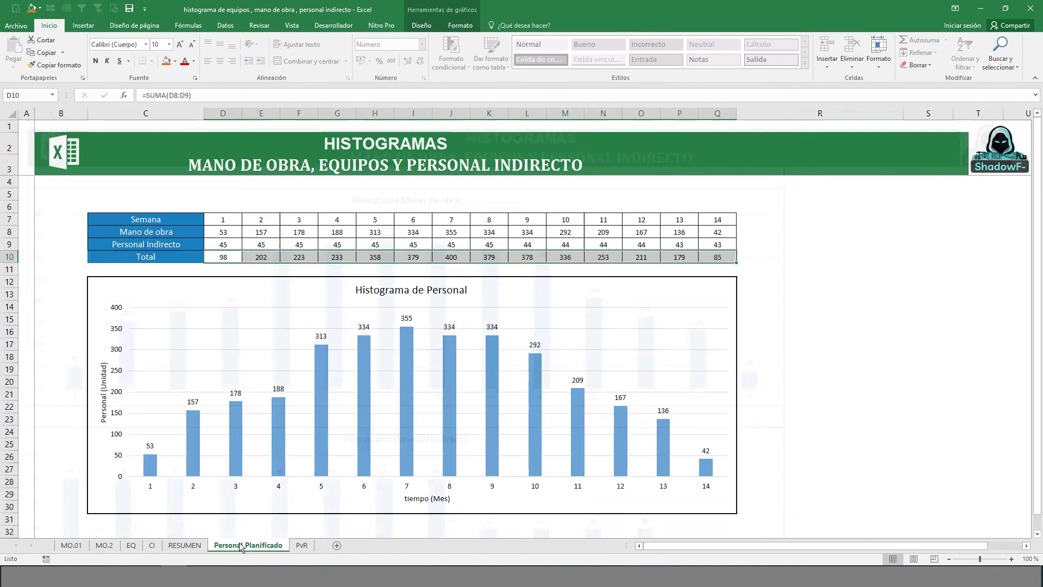
left_click(225, 244)
left_click_drag(166, 260, 723, 259)
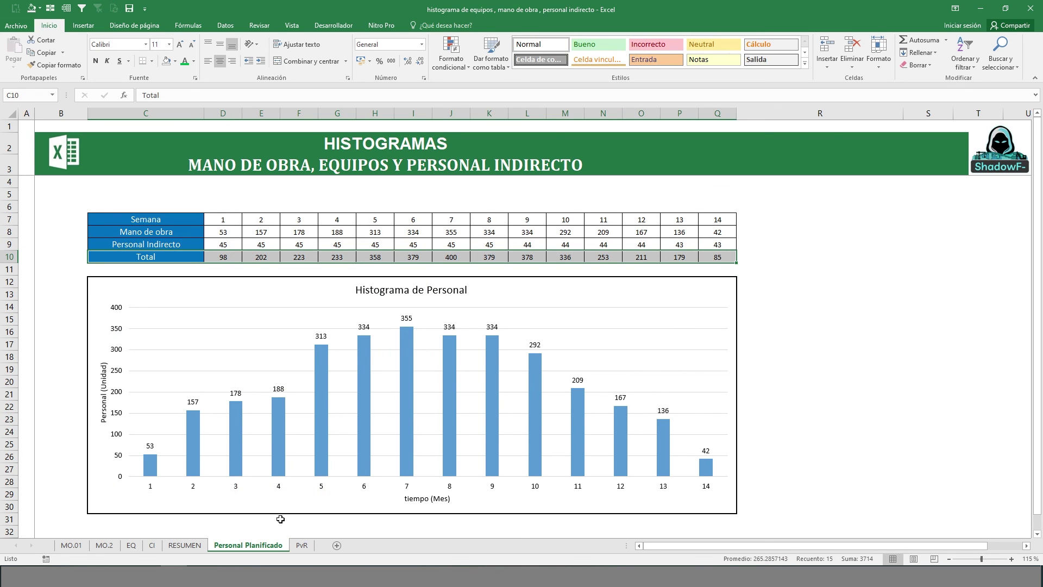
left_click(302, 545)
scroll(330, 413, "down", 1)
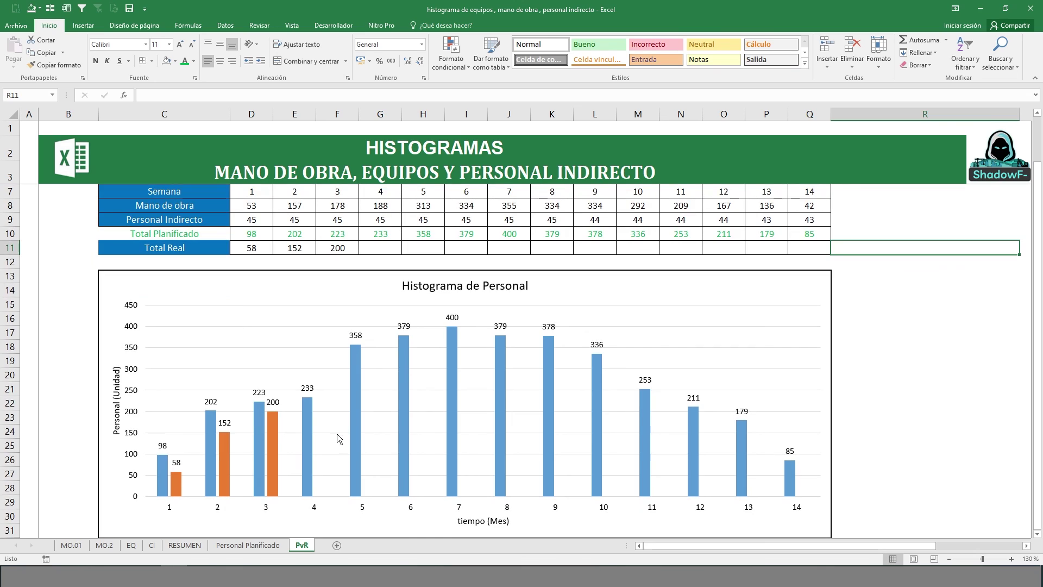